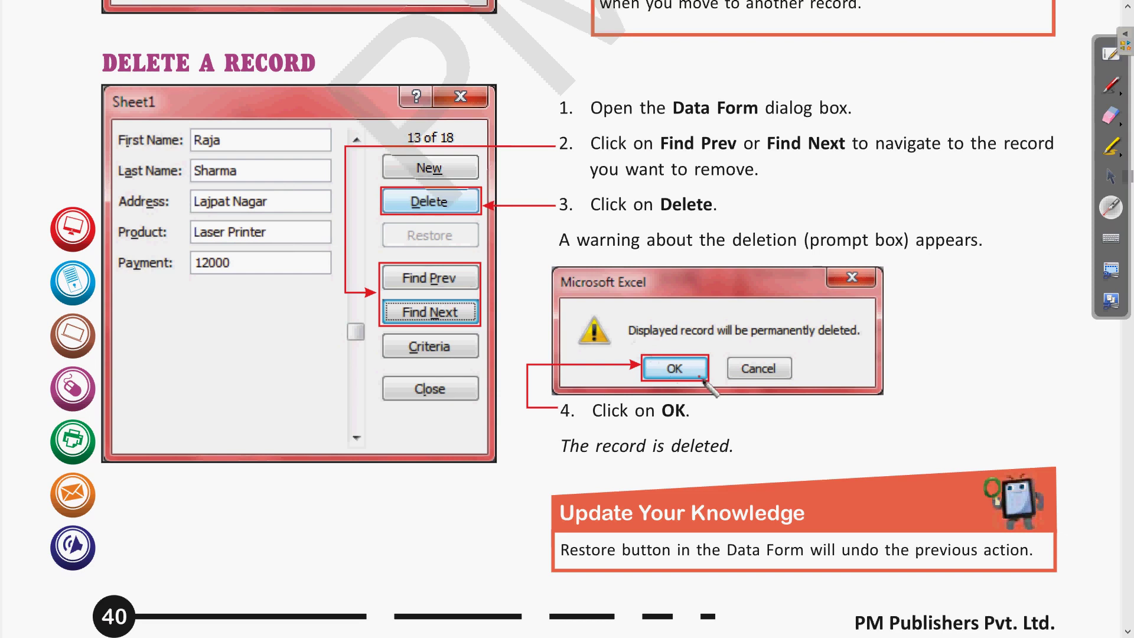
# Read the Search for Records section up to the Criteria step, pointing at its Data Form picture with the virtual laser pointer.
pyautogui.click(1111, 177)
pyautogui.scroll(-10, 1030, 264)
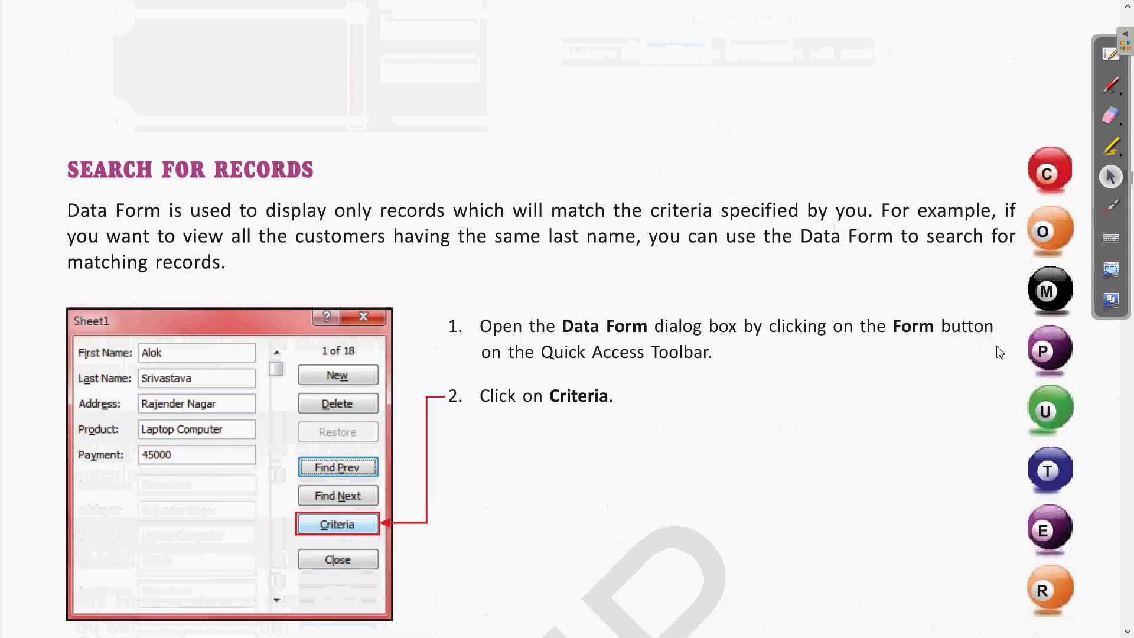
pyautogui.scroll(-1, 1000, 353)
pyautogui.scroll(-1, 1007, 347)
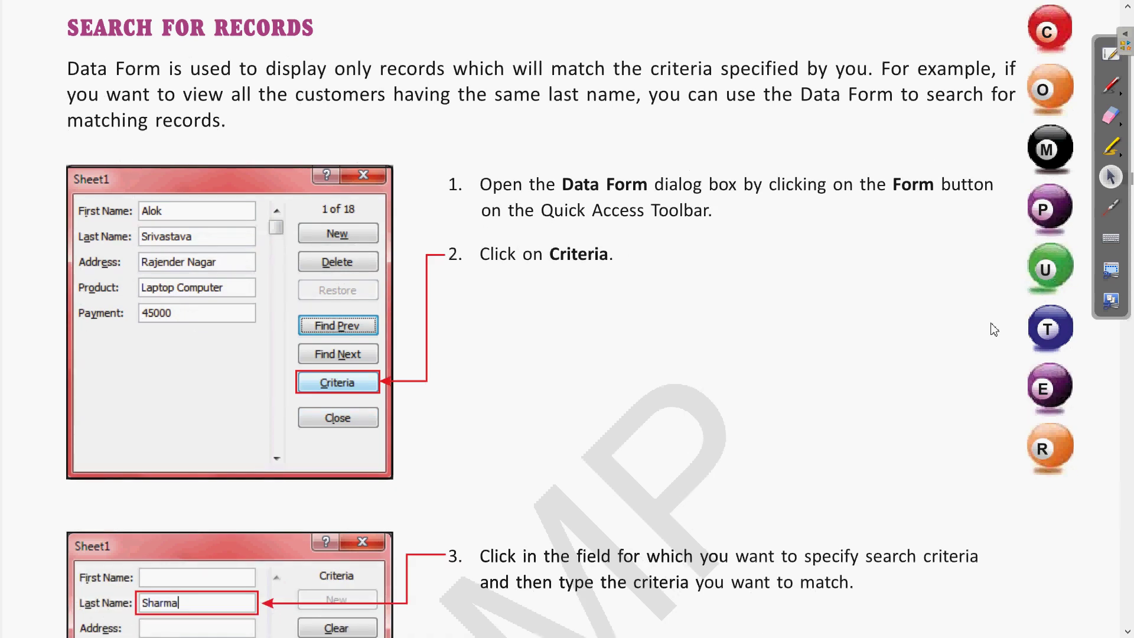
pyautogui.click(1119, 206)
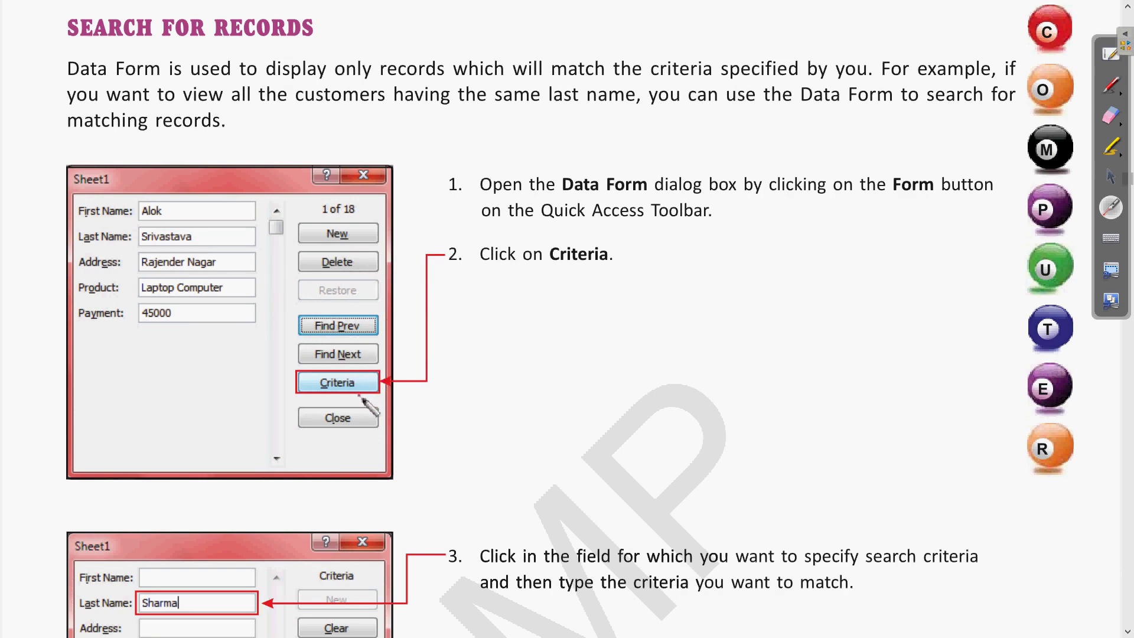
# Examine step 3 on entering search criteria, pointing out the form's fields with the virtual laser pointer.
pyautogui.click(1110, 176)
pyautogui.scroll(-4, 868, 317)
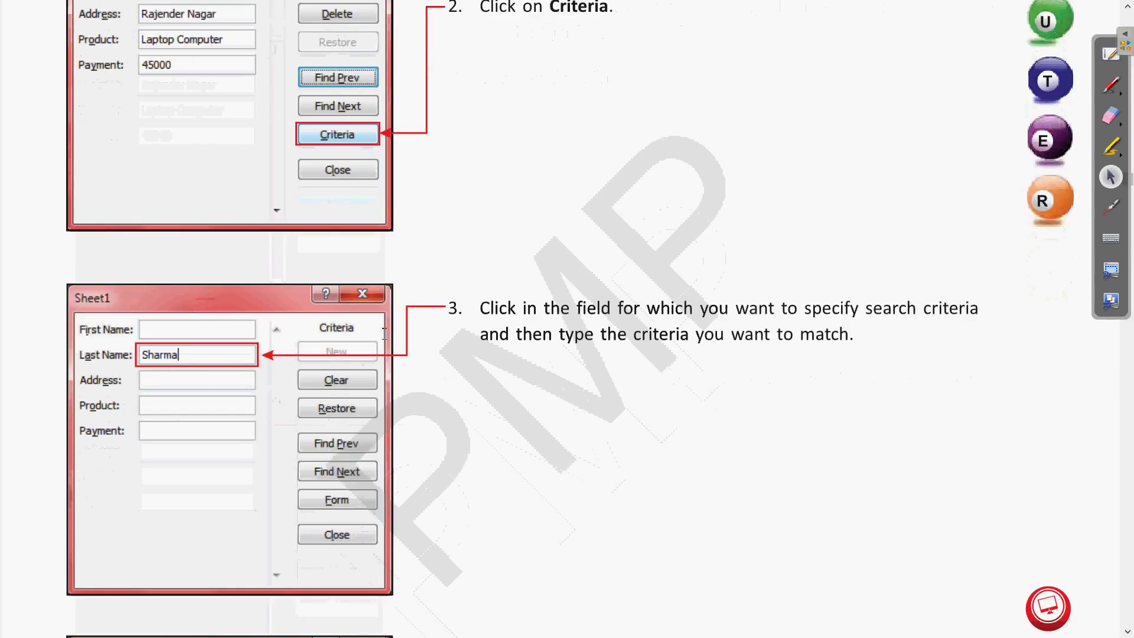
pyautogui.click(1110, 207)
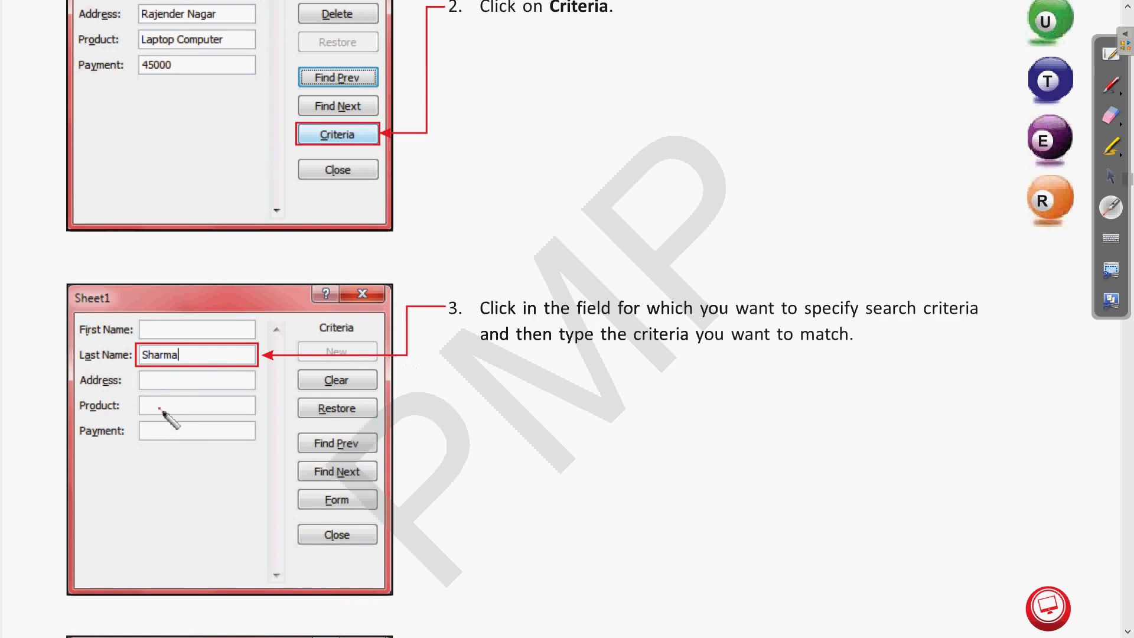
pyautogui.moveTo(162, 372)
pyautogui.mouseDown()
pyautogui.moveTo(196, 368)
pyautogui.moveTo(168, 326)
pyautogui.moveTo(119, 355)
pyautogui.moveTo(165, 388)
pyautogui.moveTo(213, 334)
pyautogui.moveTo(131, 346)
pyautogui.moveTo(135, 360)
pyautogui.moveTo(185, 371)
pyautogui.moveTo(198, 322)
pyautogui.moveTo(129, 329)
pyautogui.moveTo(144, 381)
pyautogui.moveTo(180, 373)
pyautogui.moveTo(198, 337)
pyautogui.mouseUp()
pyautogui.moveTo(157, 394); pyautogui.dragTo(203, 383)
pyautogui.click(1114, 180)
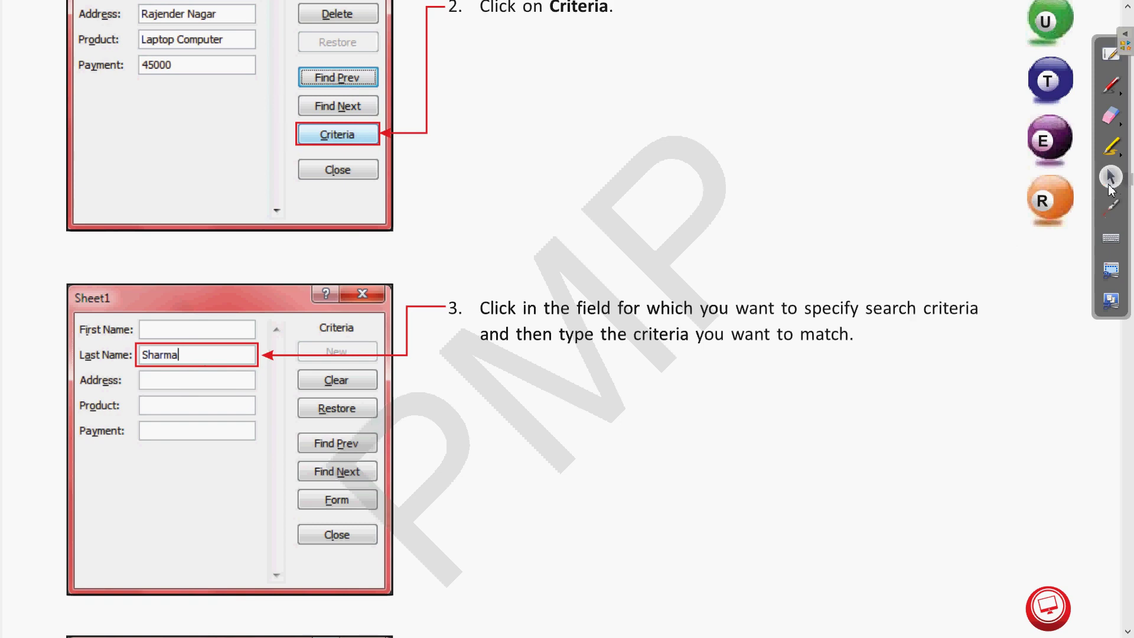
# Examine steps 4 and 5 on navigating through the criteria matches and closing the form, using the virtual laser pointer.
pyautogui.scroll(-8, 723, 209)
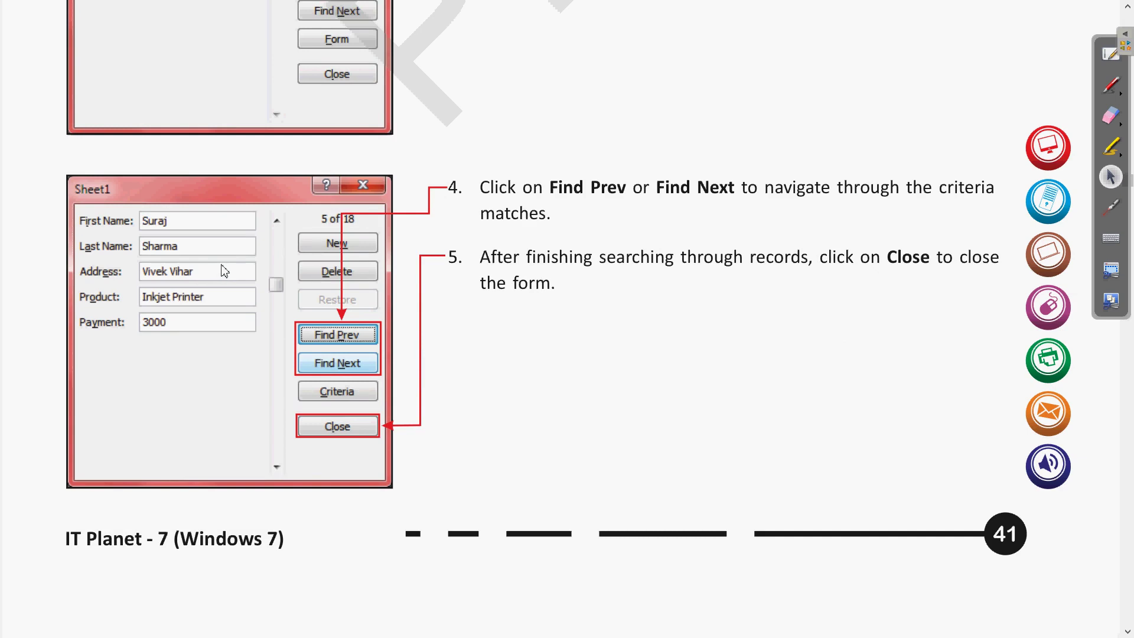
pyautogui.click(1110, 209)
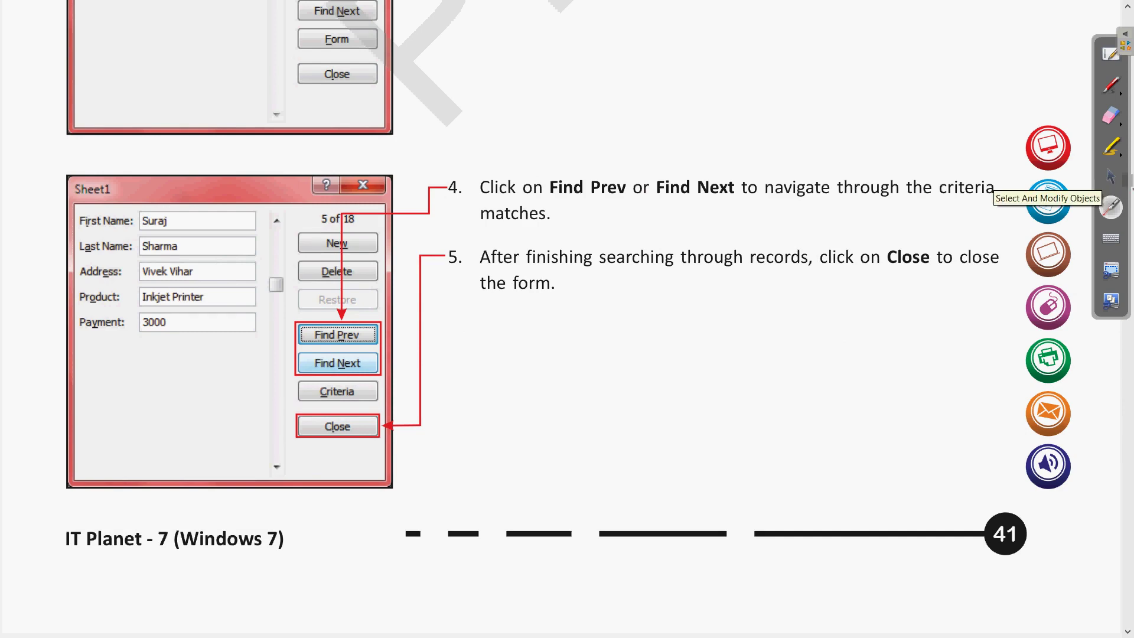
pyautogui.click(1110, 176)
# Go to the Setting Data Validation Rules section of the textbook.
pyautogui.scroll(-5, 875, 267)
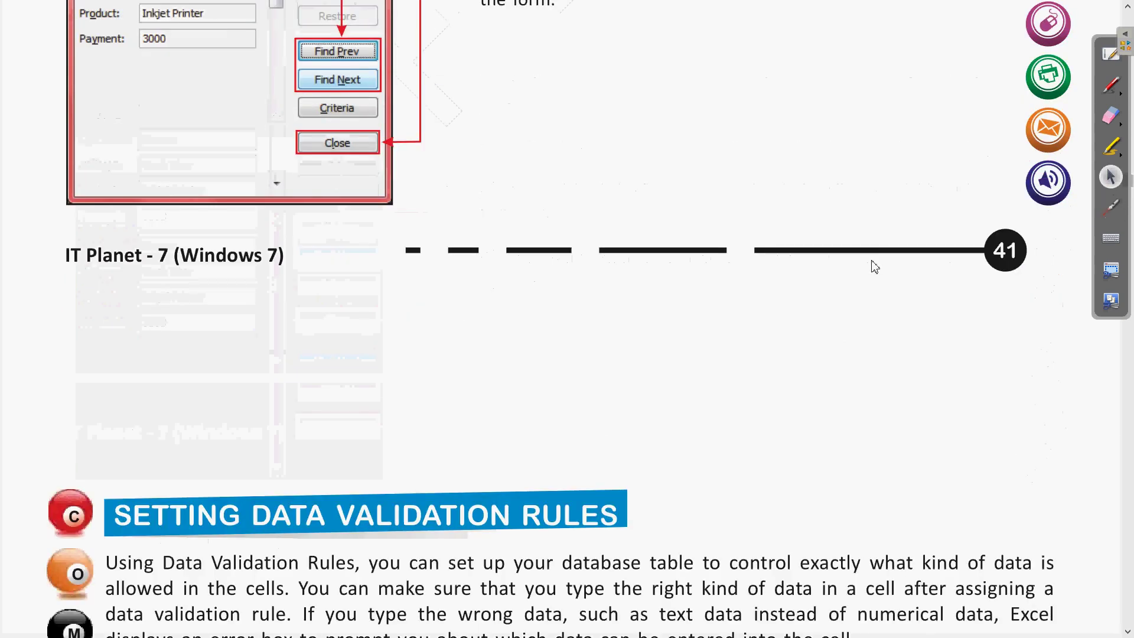
pyautogui.scroll(-3, 874, 267)
pyautogui.scroll(-2, 875, 267)
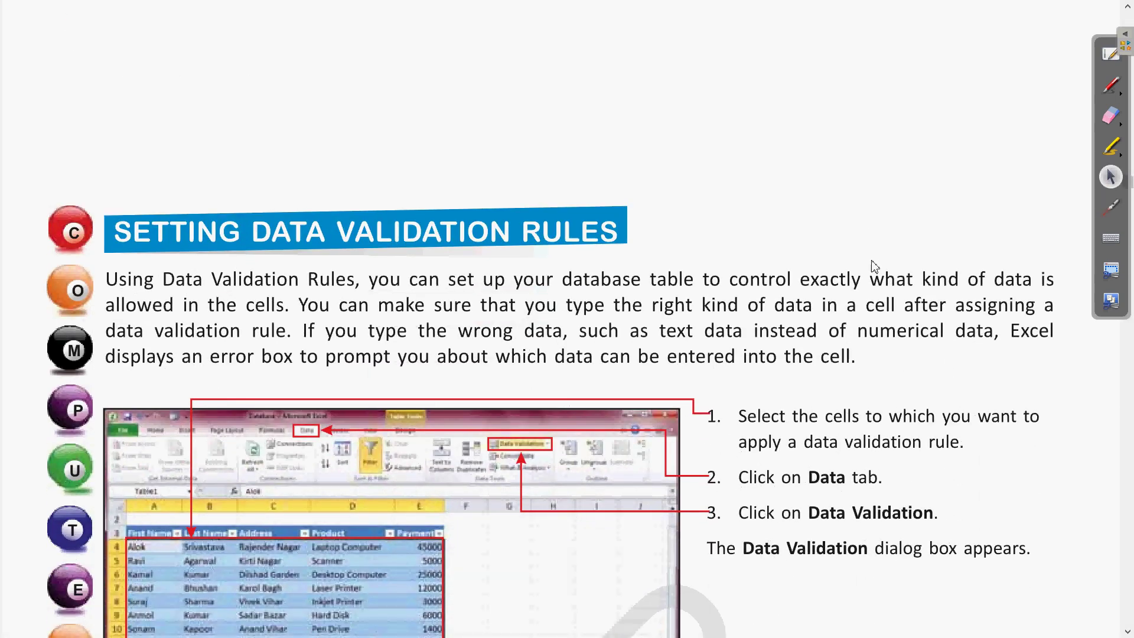
pyautogui.scroll(-1, 880, 260)
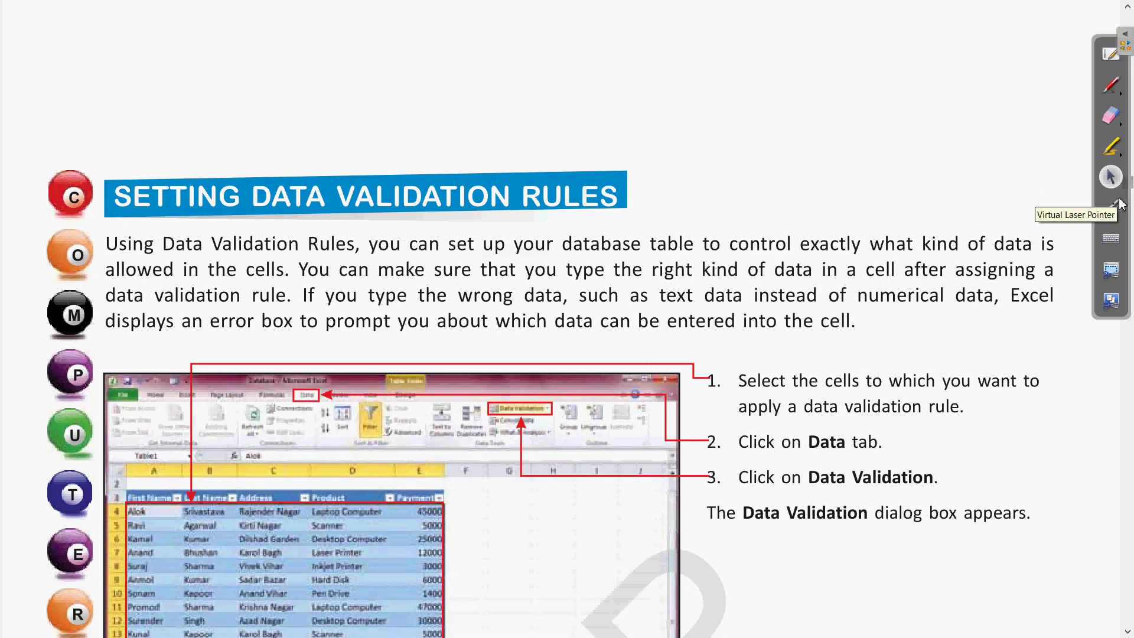
# Switch to the sales workbook in Microsoft Excel and look over the customer table on Sheet9.
pyautogui.hotkey('alt', 'Tab')
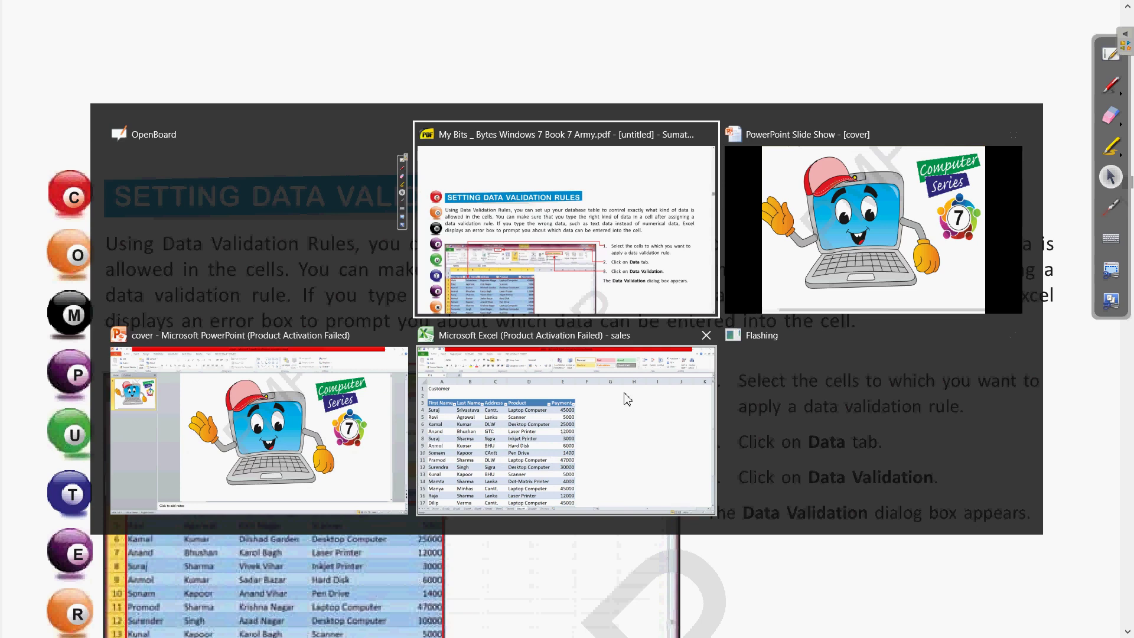
pyautogui.hotkey('alt', 'Tab')
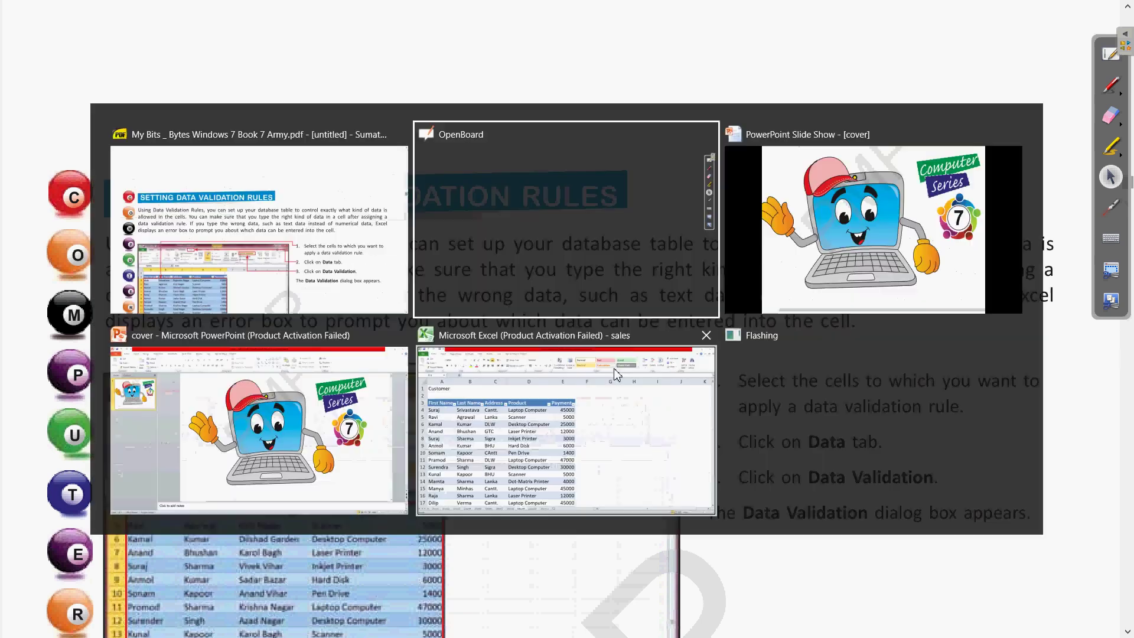
pyautogui.hotkey('alt', 'Tab')
pyautogui.hotkey('alt', 'Tab')
pyautogui.hotkey('alt', 'Tab')
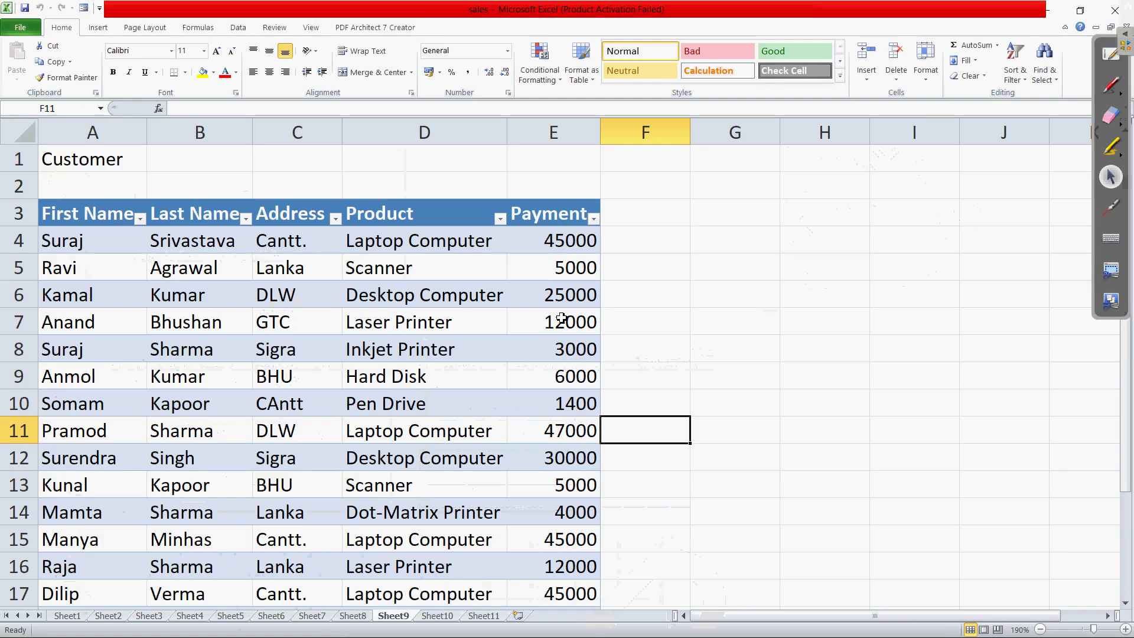
pyautogui.scroll(-1, 617, 362)
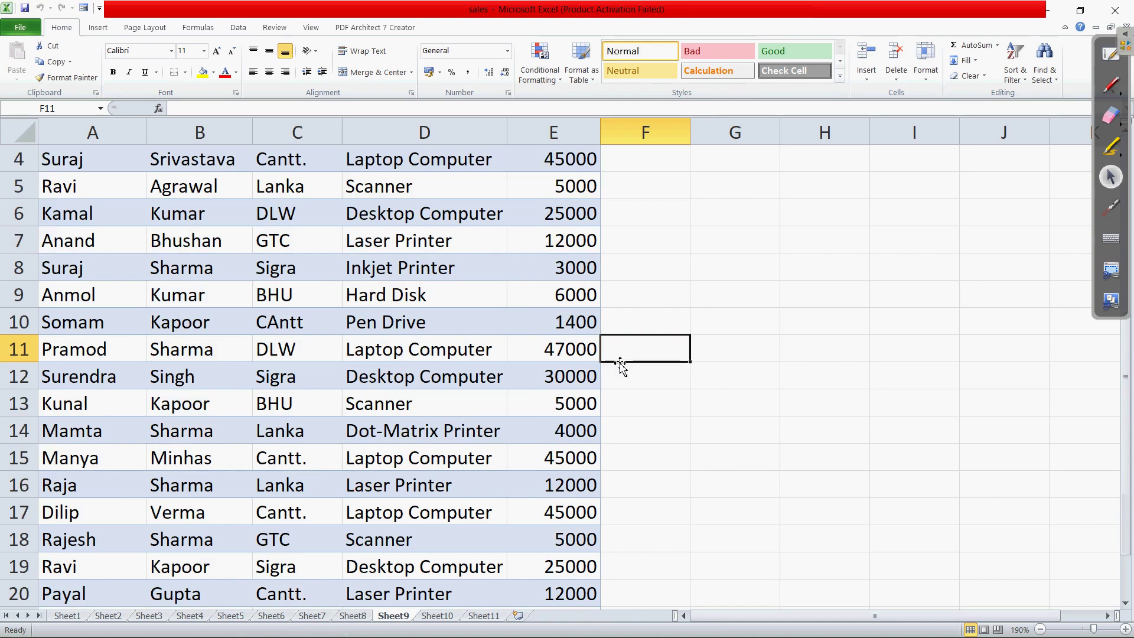
pyautogui.scroll(1, 696, 321)
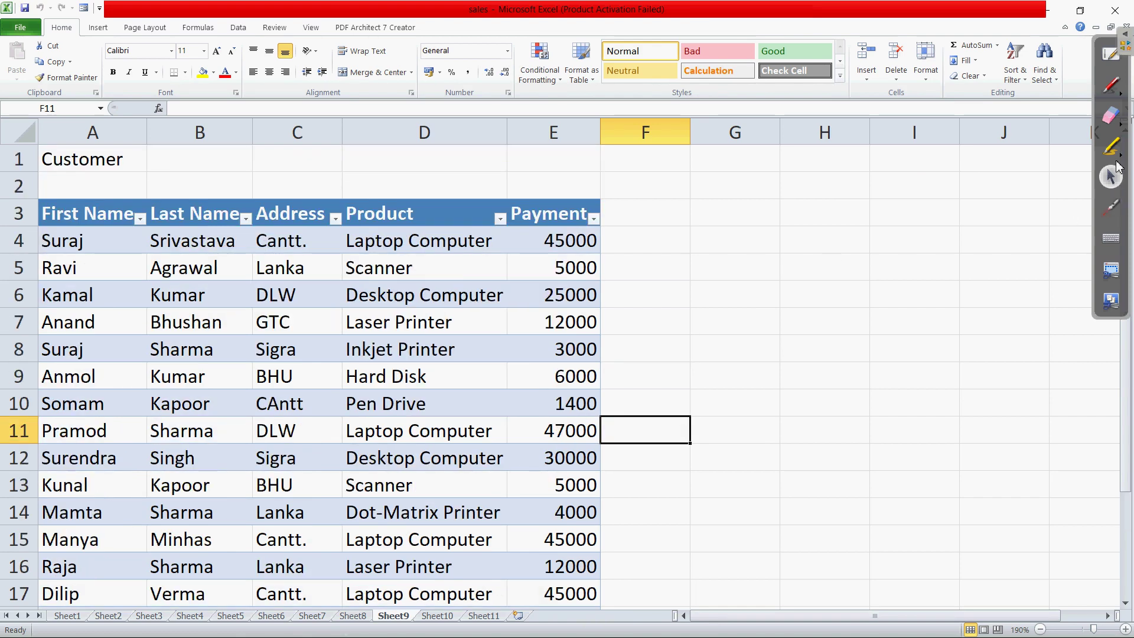
# Open the Data Form for the customer table with cell B9 inside the table selected.
pyautogui.click(85, 13)
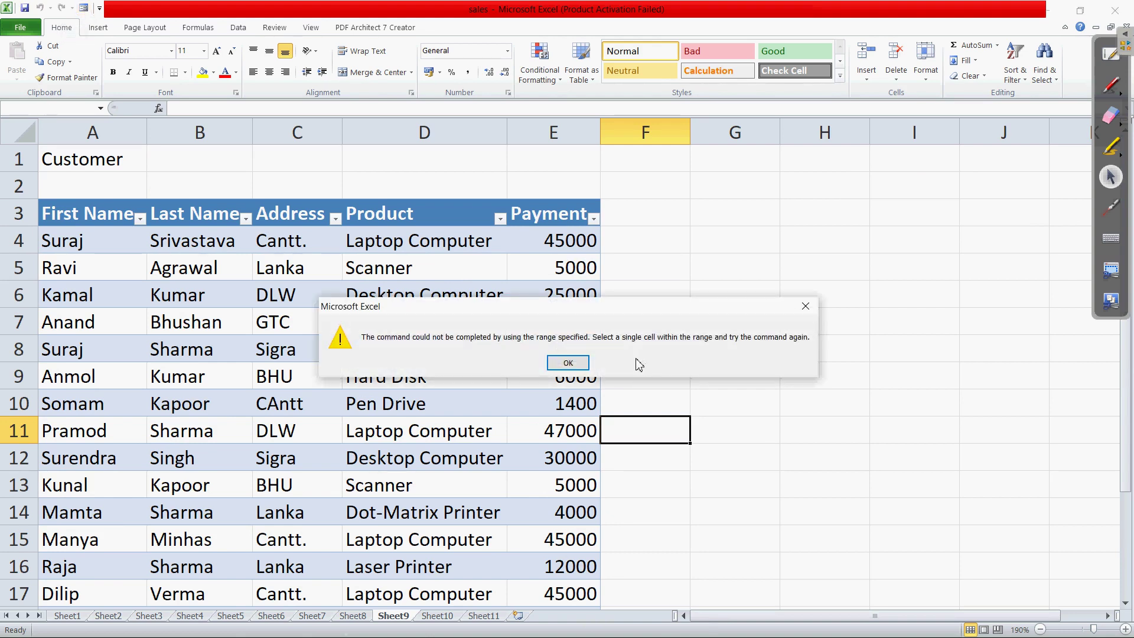
pyautogui.click(568, 362)
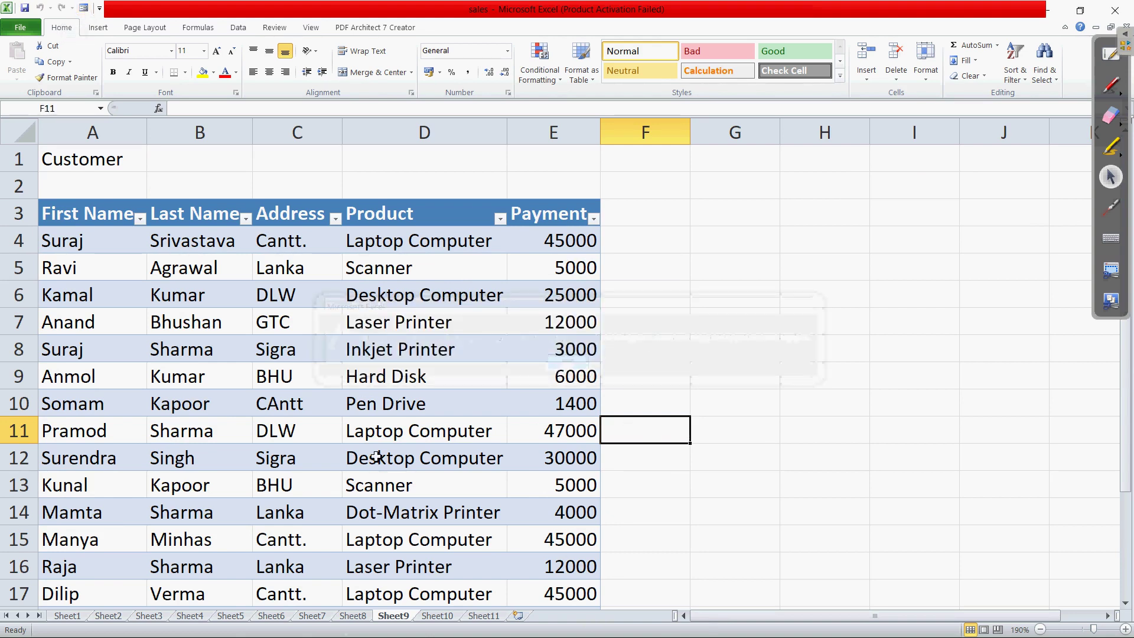
pyautogui.click(170, 381)
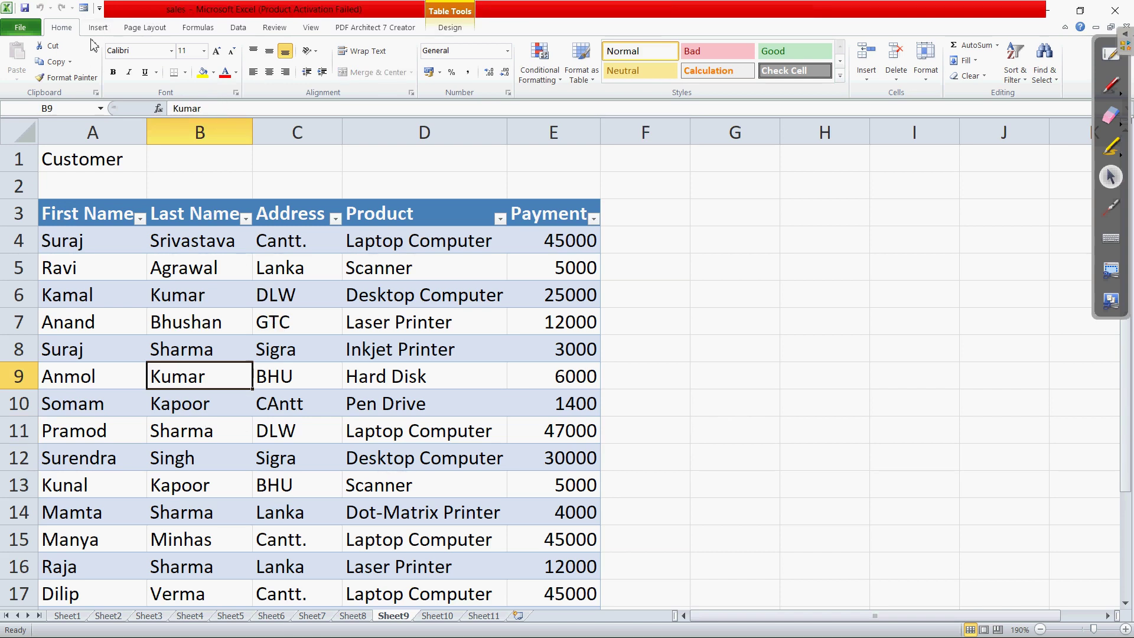
pyautogui.click(83, 8)
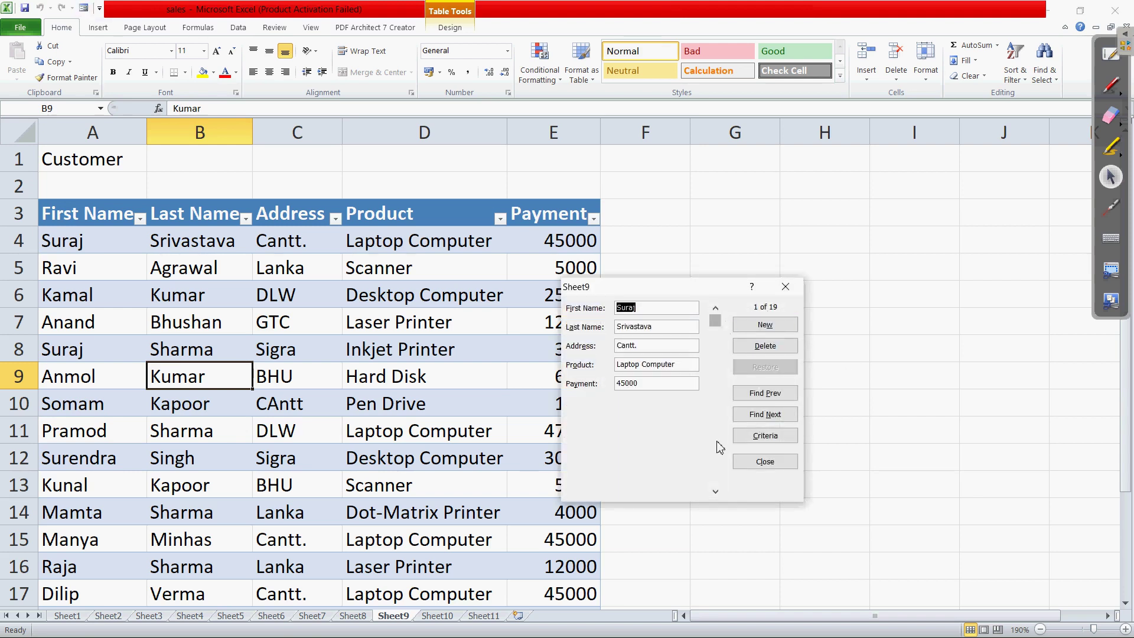
# Browse the form's records forward to the ninth and bring up a blank new record, closing the form without entries.
pyautogui.click(715, 491)
pyautogui.click(715, 491)
pyautogui.click(715, 492)
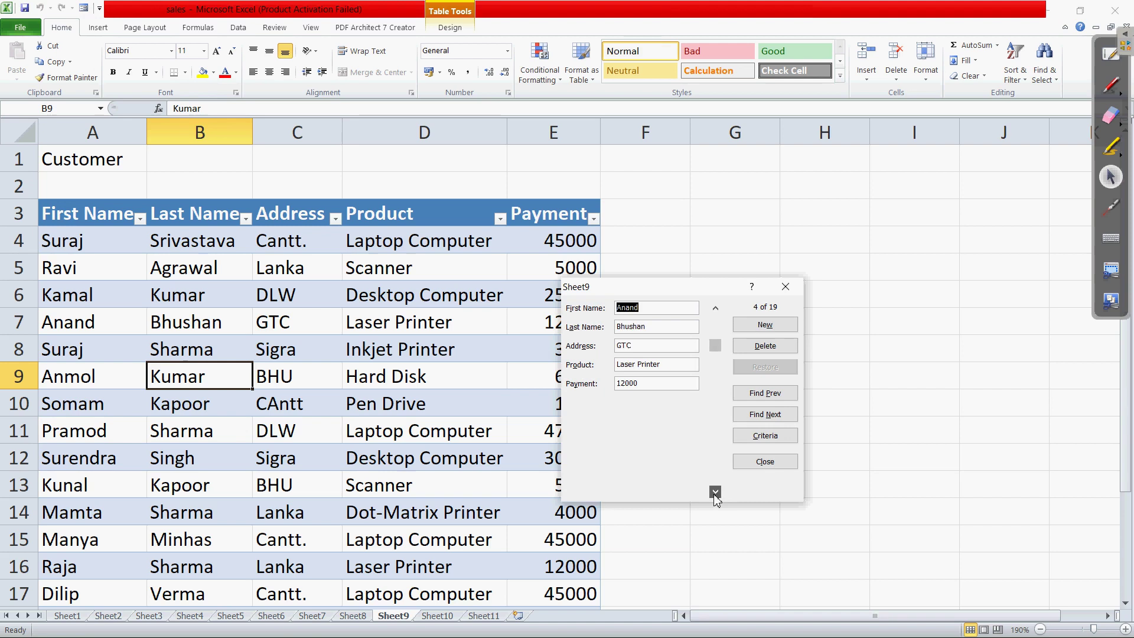
pyautogui.click(716, 491)
pyautogui.click(715, 491)
pyautogui.click(715, 491)
pyautogui.click(716, 491)
pyautogui.click(716, 491)
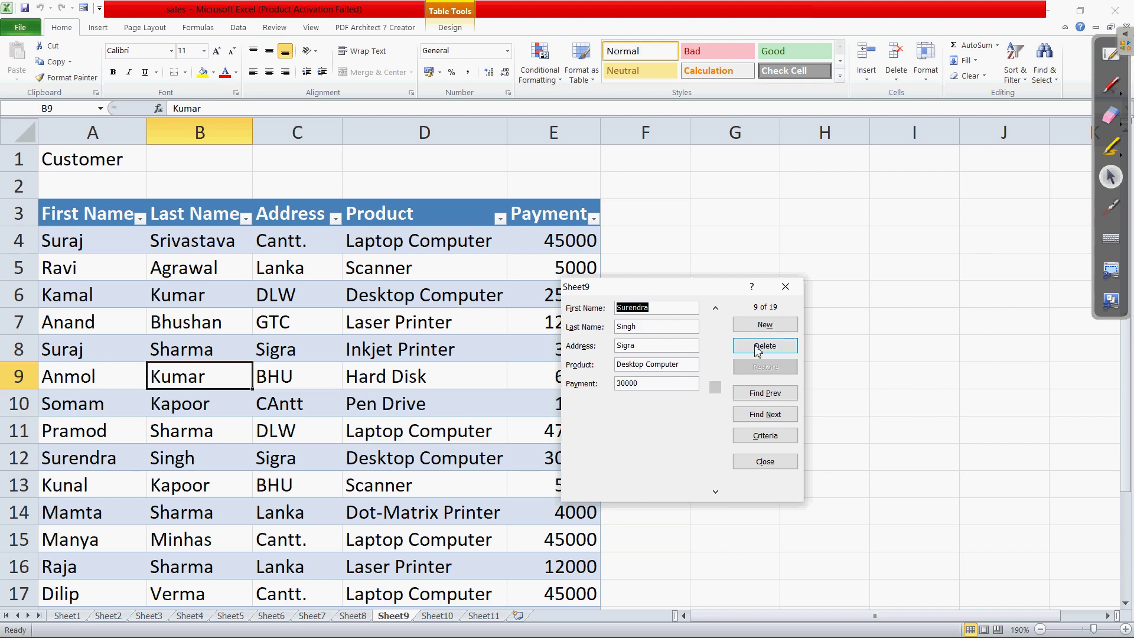
pyautogui.click(776, 332)
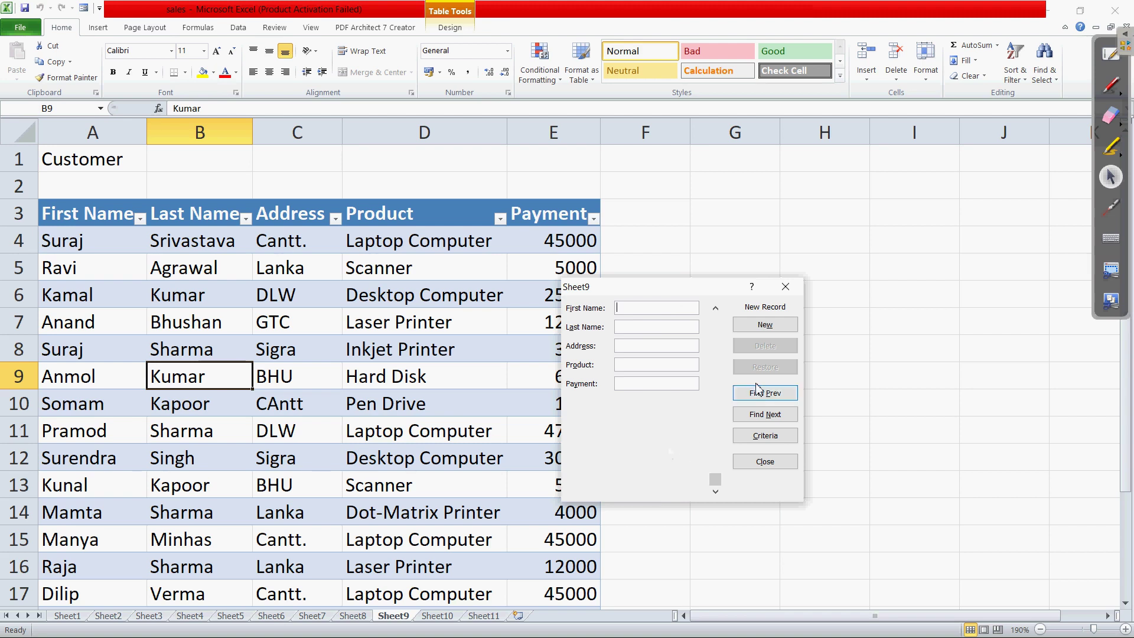
pyautogui.click(785, 287)
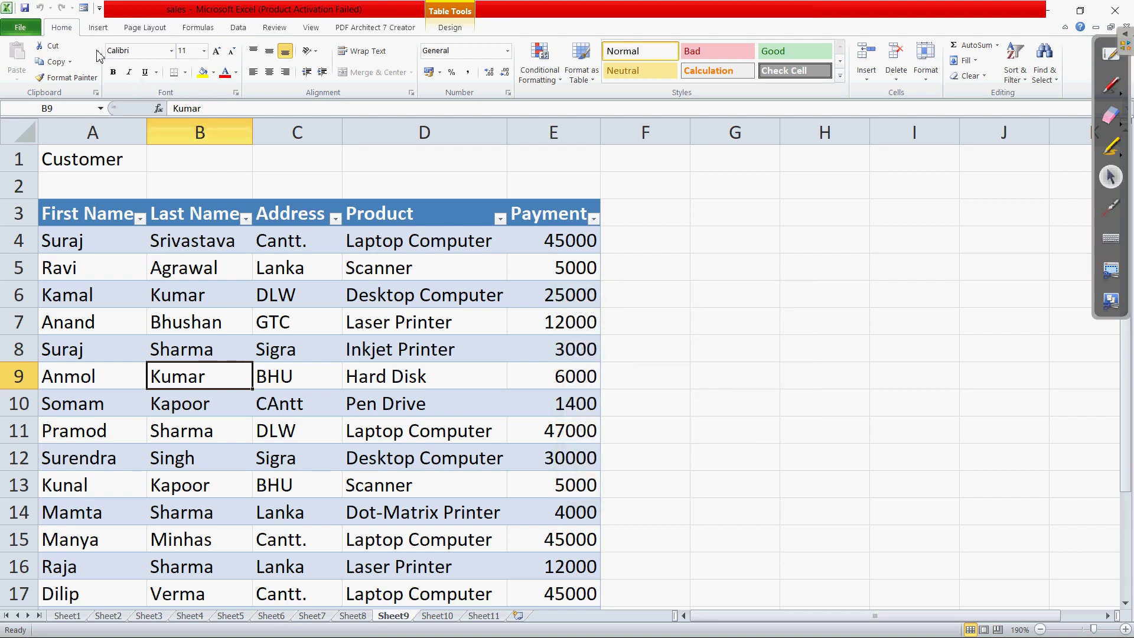
# Reopen the Data Form and search for the first record whose Address matches the criterion BHU.
pyautogui.click(83, 9)
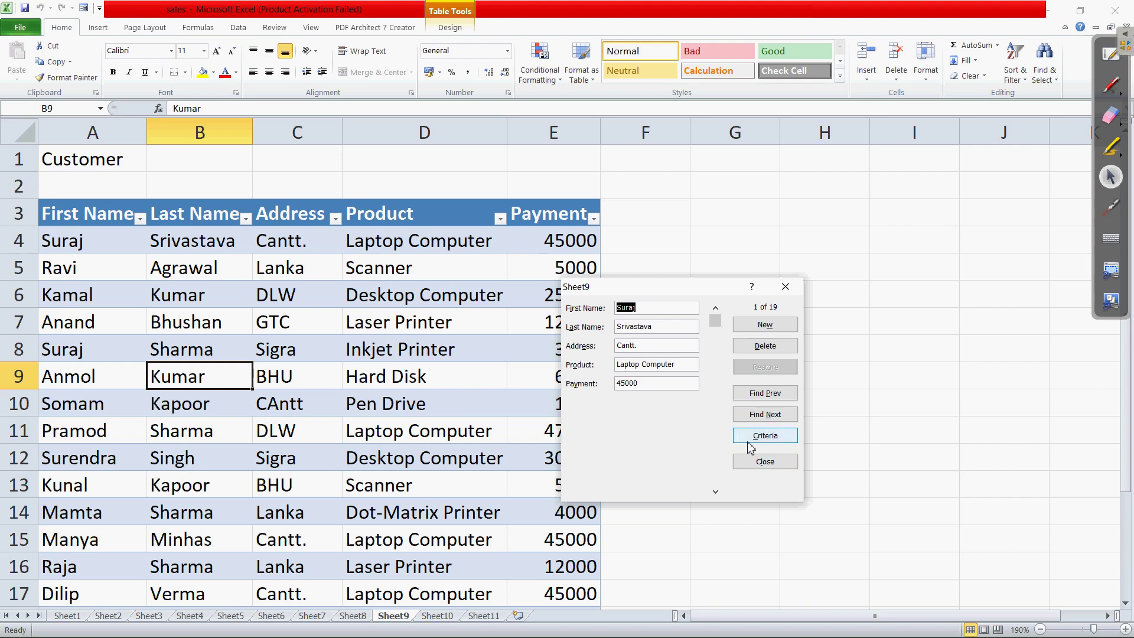
pyautogui.click(765, 437)
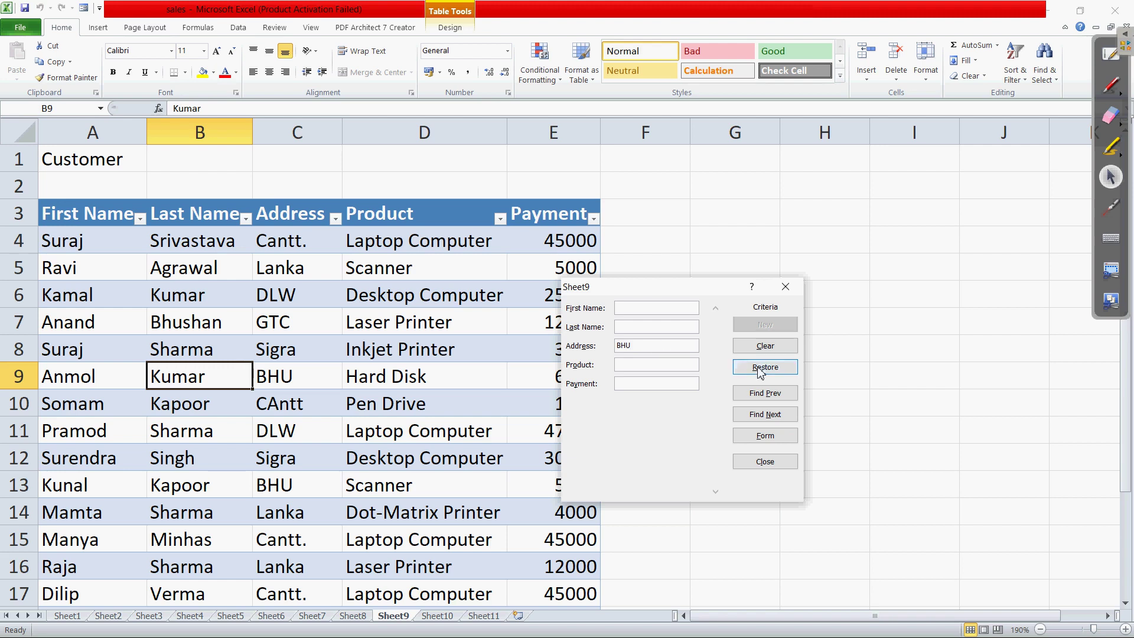
pyautogui.click(766, 414)
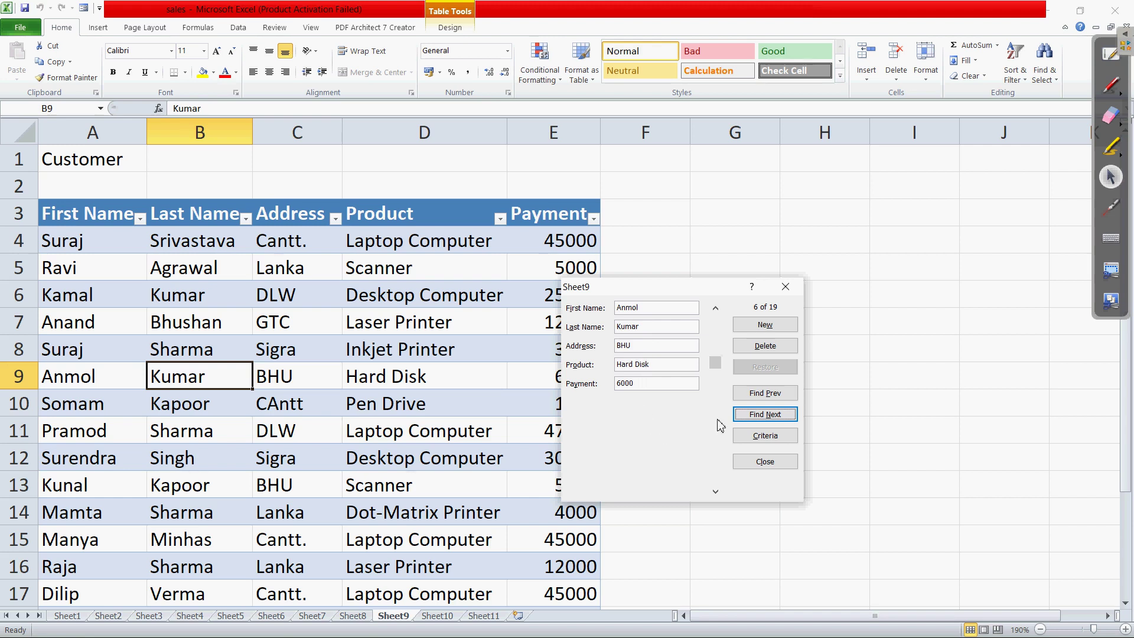
# Go forward through the remaining BHU matches and back to the first one, closing the form at the end.
pyautogui.click(771, 416)
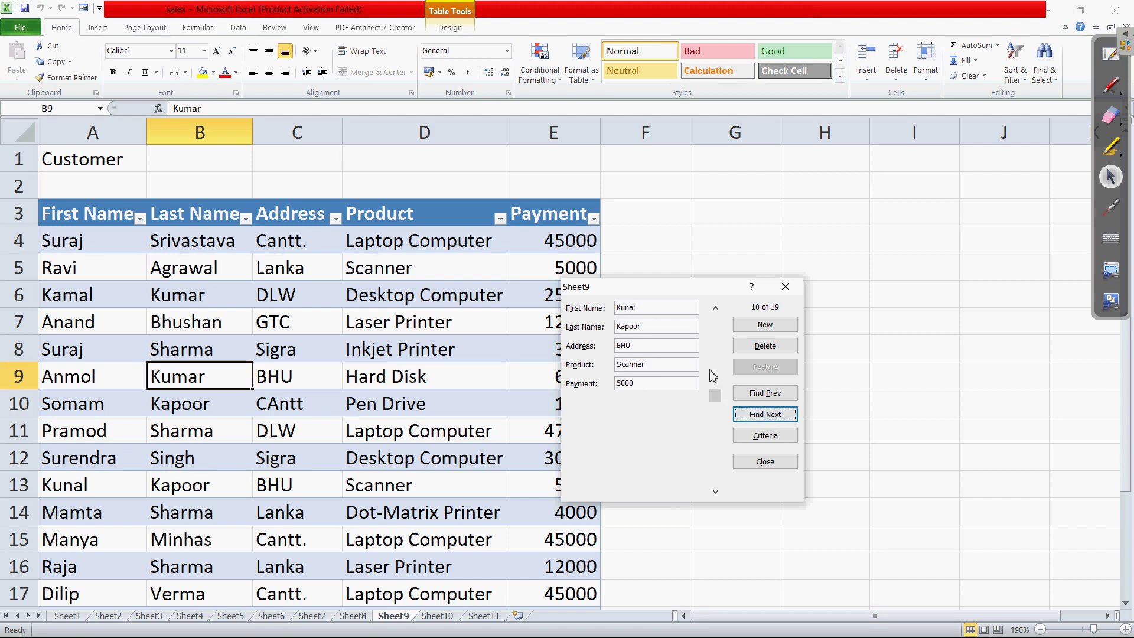
pyautogui.click(767, 419)
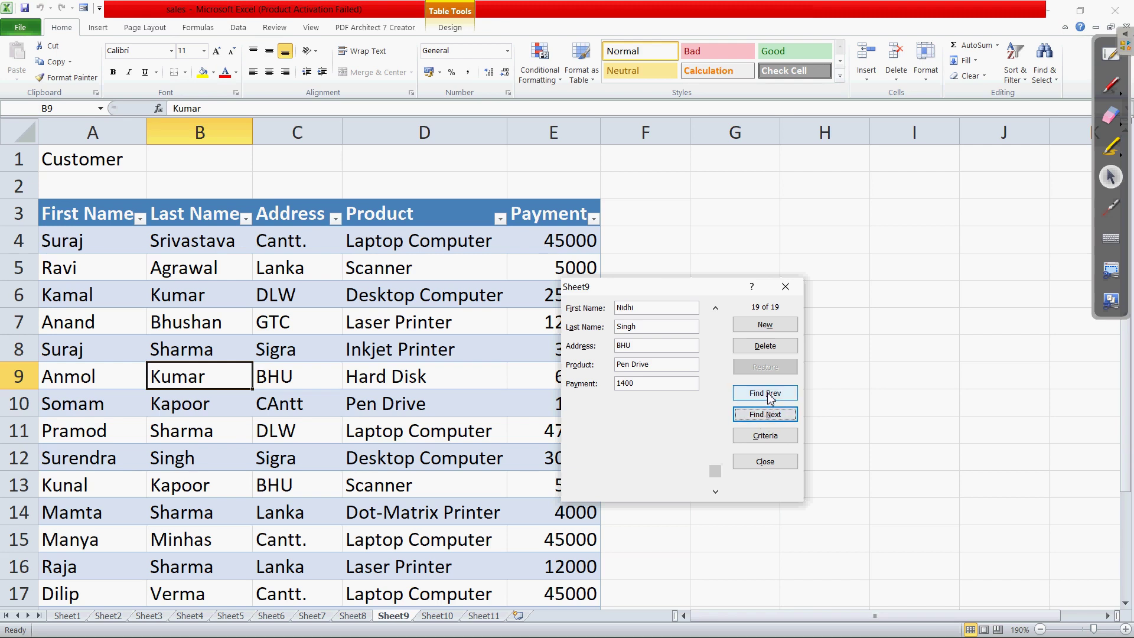
pyautogui.click(770, 394)
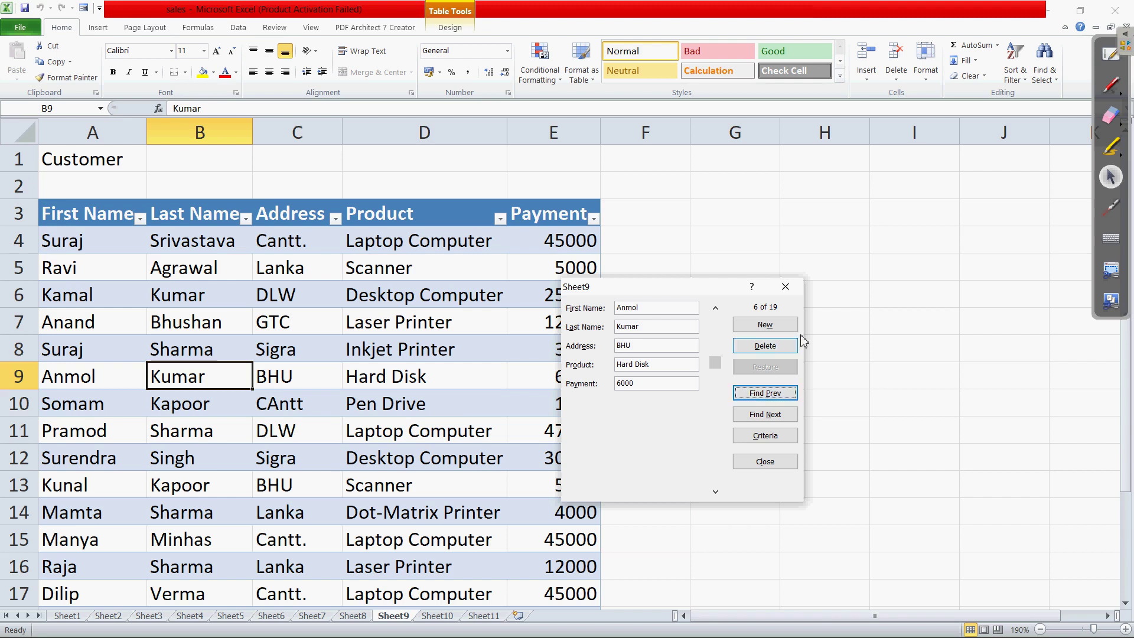
pyautogui.click(789, 287)
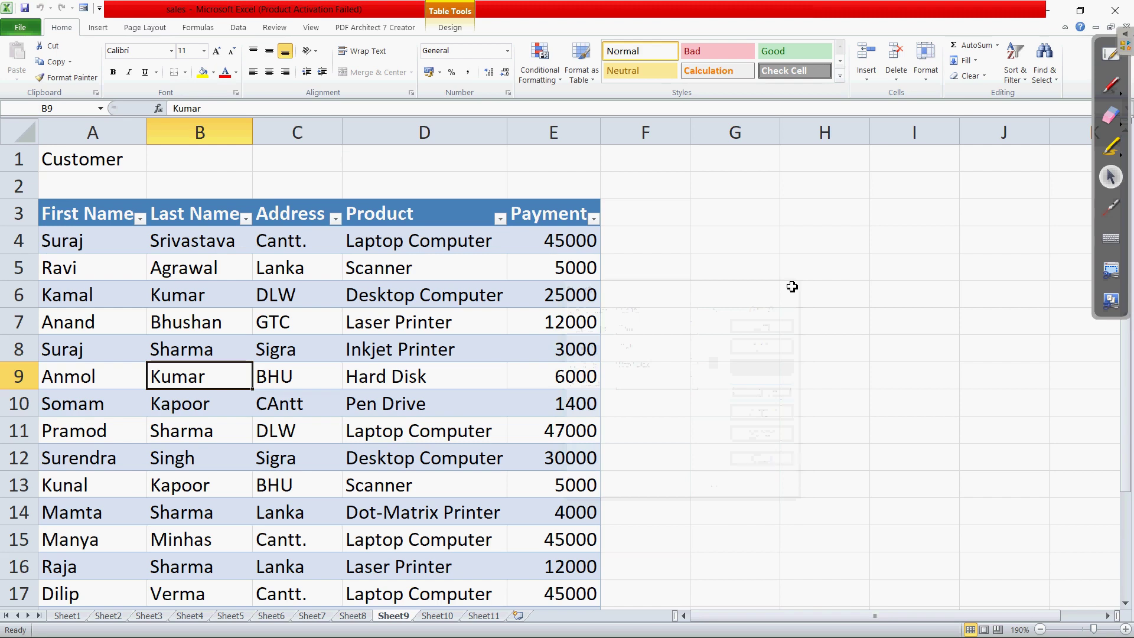
# Switch back to the textbook PDF in SumatraPDF and activate the virtual laser pointer on the Setting Data Validation Rules section.
pyautogui.hotkey('alt', 'Tab')
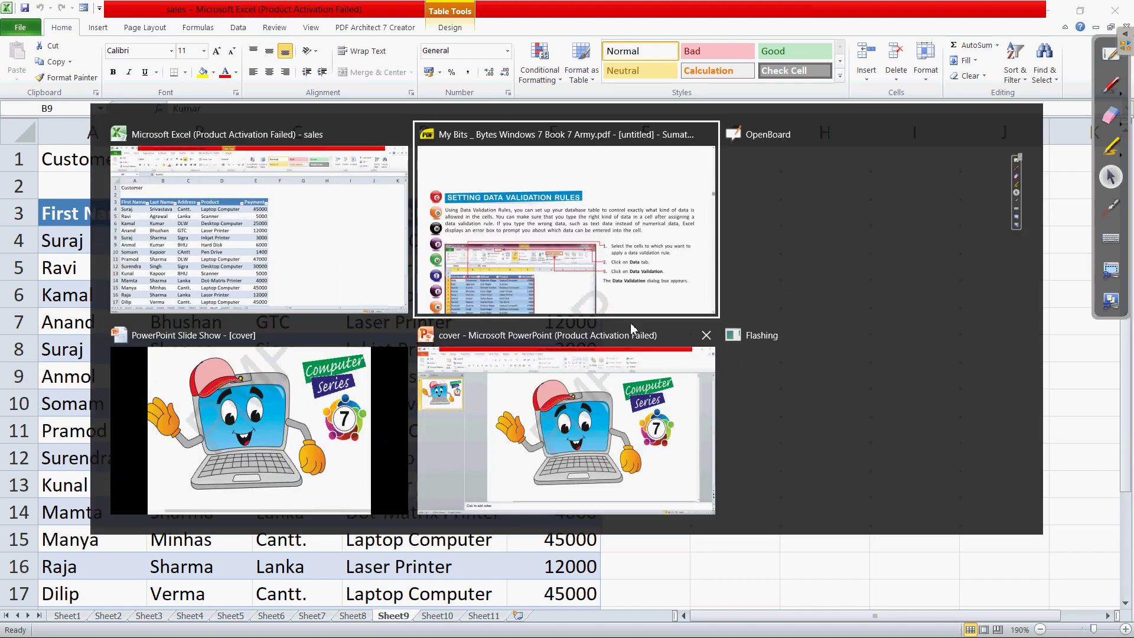
pyautogui.click(582, 260)
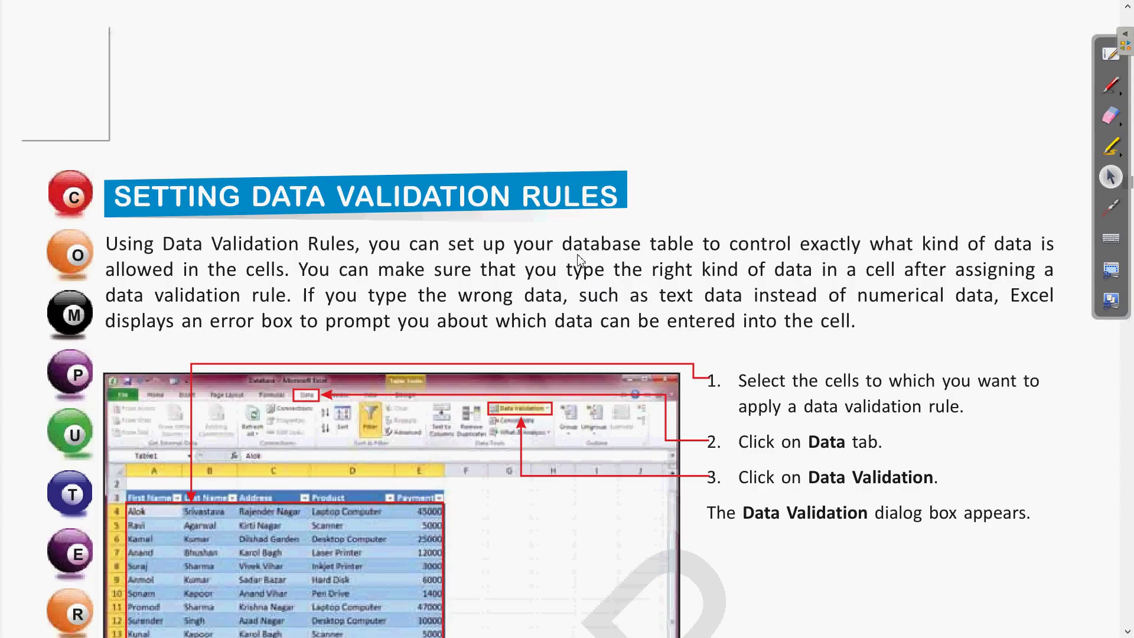
pyautogui.click(790, 213)
pyautogui.click(1116, 212)
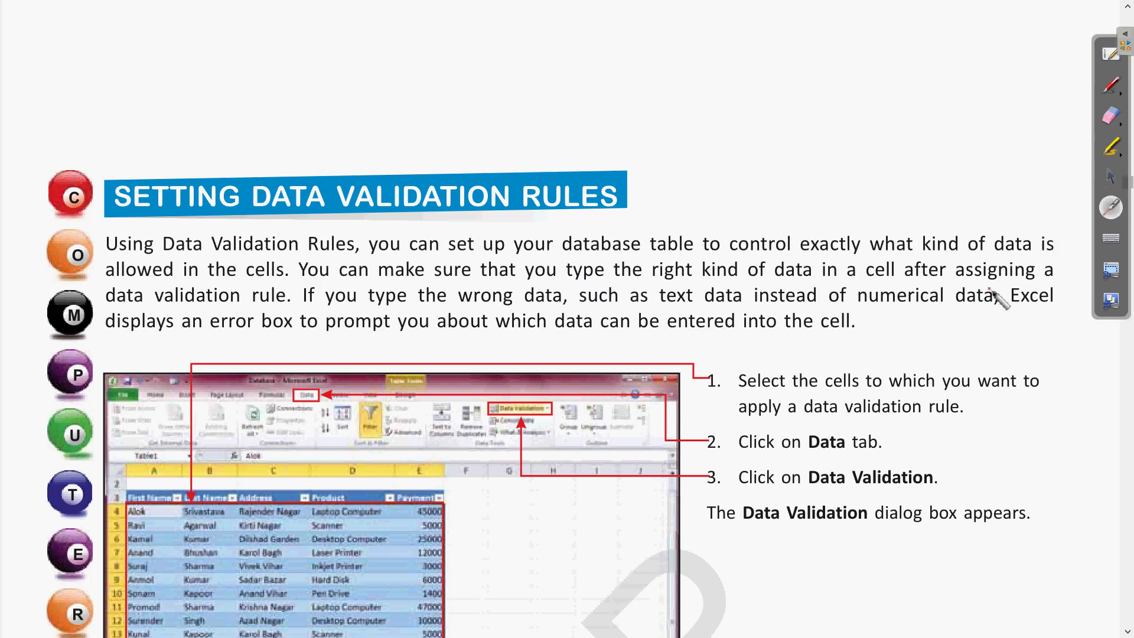
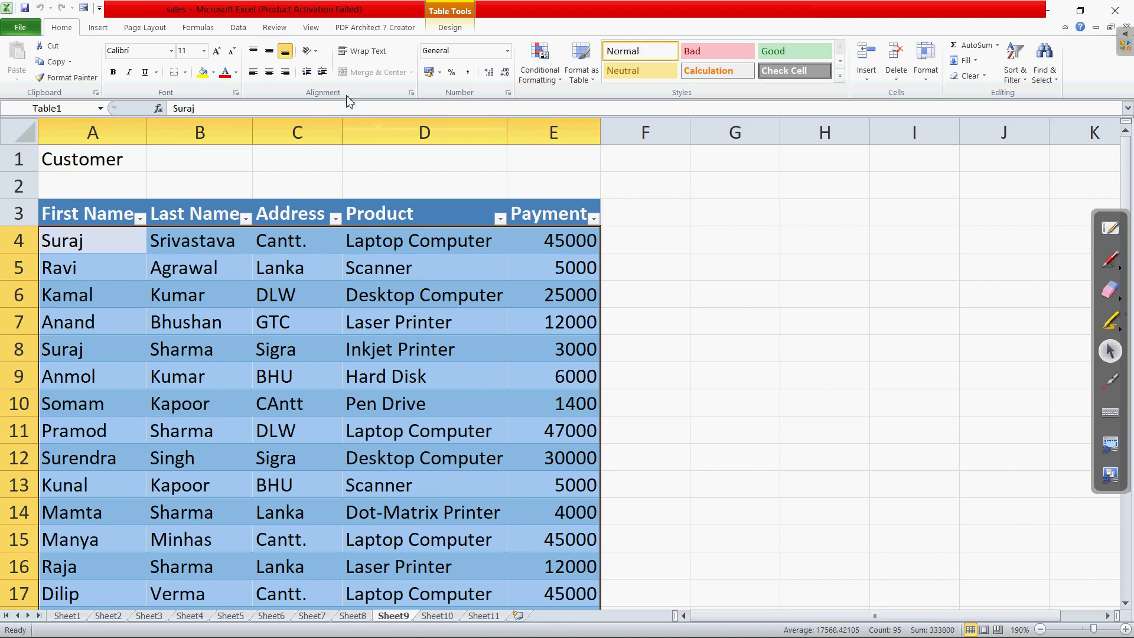
# Display the Data Validation commands available for the selected customer table and switch to the textbook PDF in SumatraPDF.
pyautogui.click(239, 28)
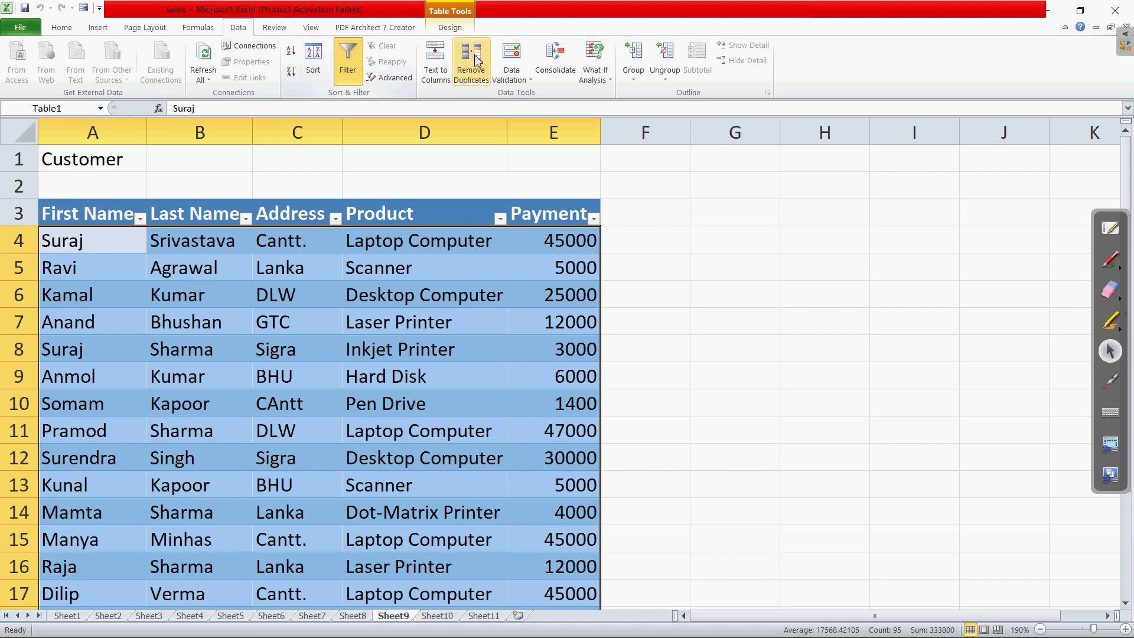
pyautogui.click(531, 83)
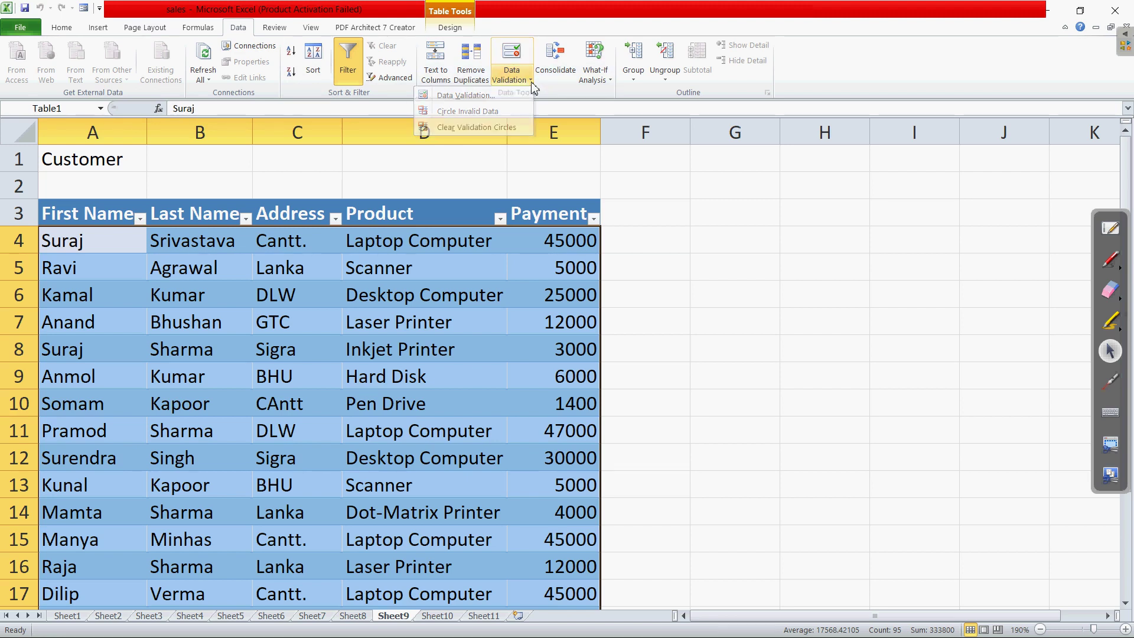
pyautogui.hotkey('alt', 'Tab')
pyautogui.hotkey('alt', 'Tab')
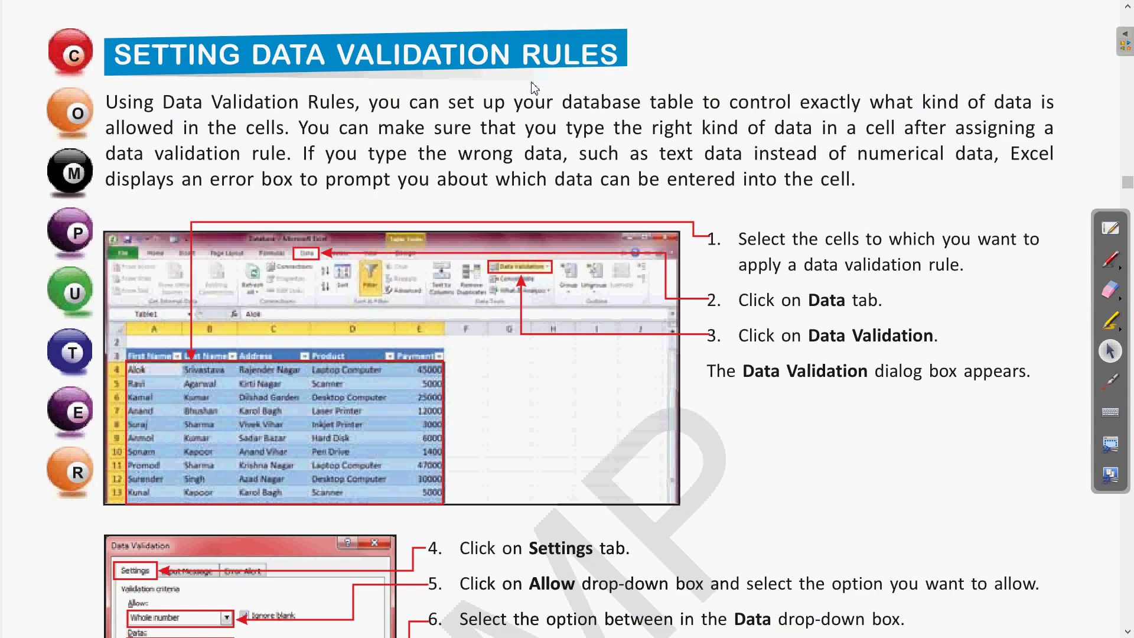
# Read the textbook's Data Validation steps on the Settings and Input Message options, with the virtual laser pointer activated.
pyautogui.scroll(-3, 737, 282)
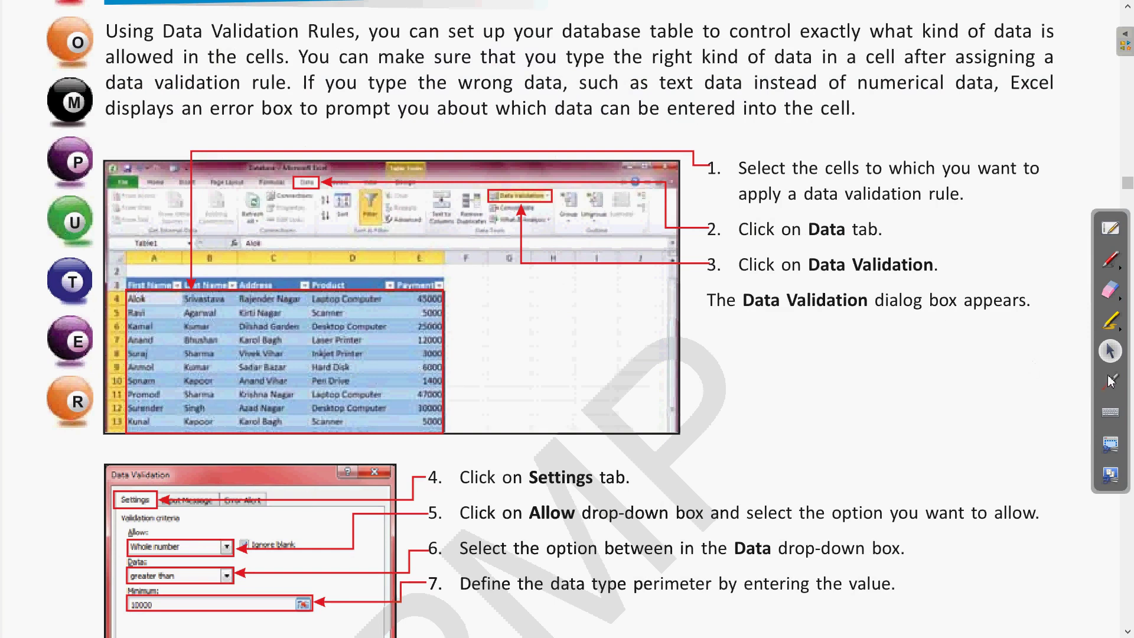
pyautogui.scroll(-3, 827, 404)
pyautogui.scroll(-4, 776, 401)
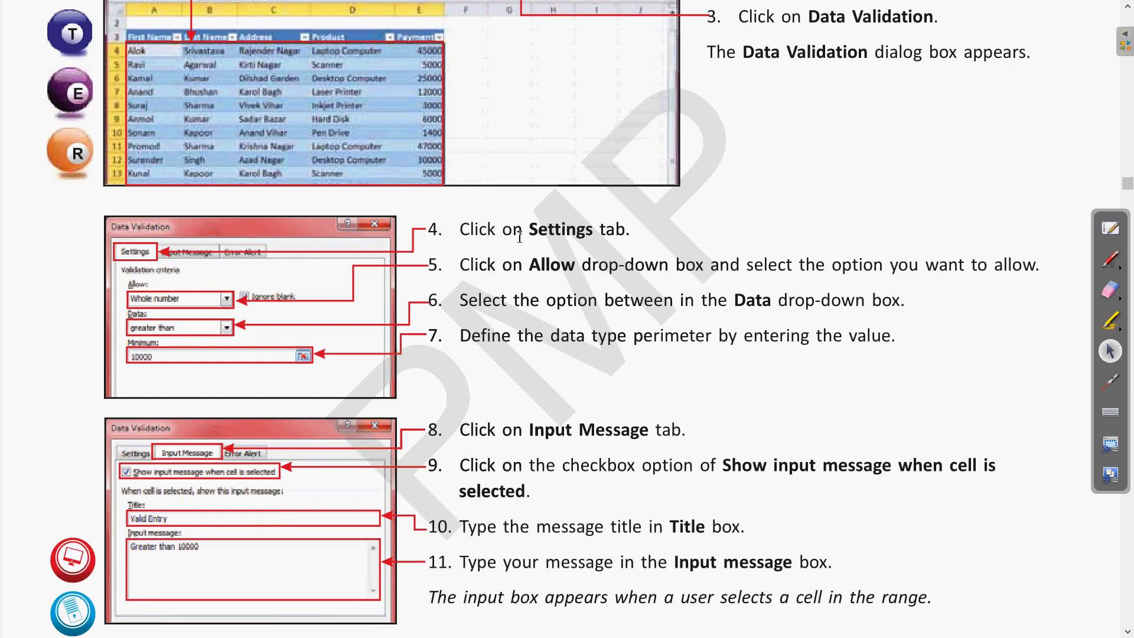
pyautogui.click(1111, 381)
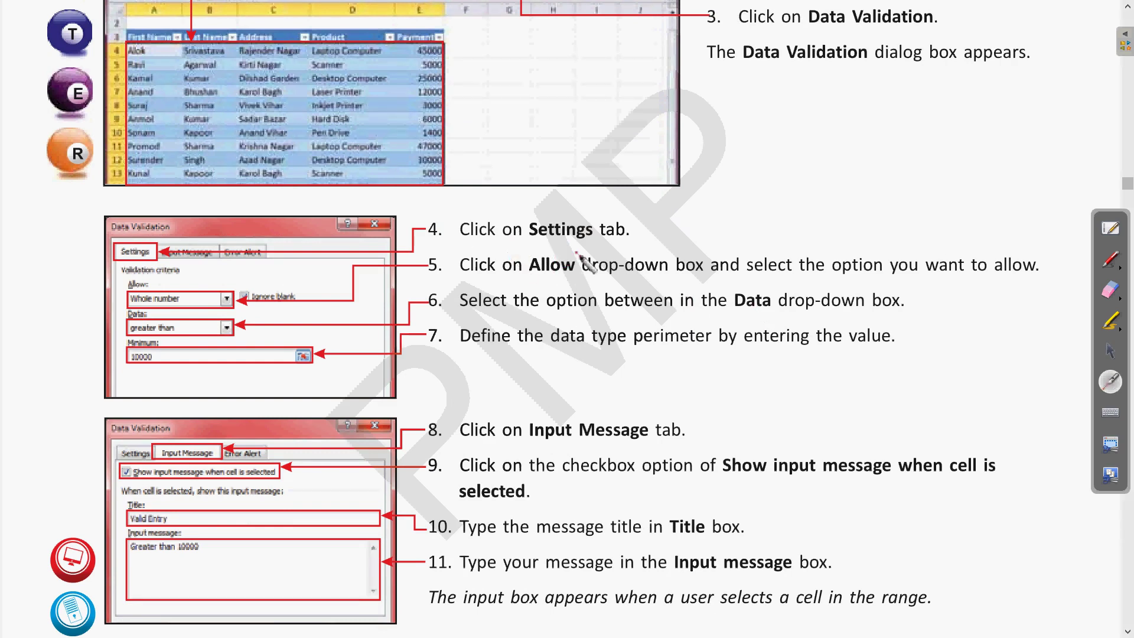
# Return to Excel with the normal pointer and open the Data Validation dialog for the whole customer table, moving it higher.
pyautogui.hotkey('alt', 'Tab')
pyautogui.hotkey('alt', 'Tab')
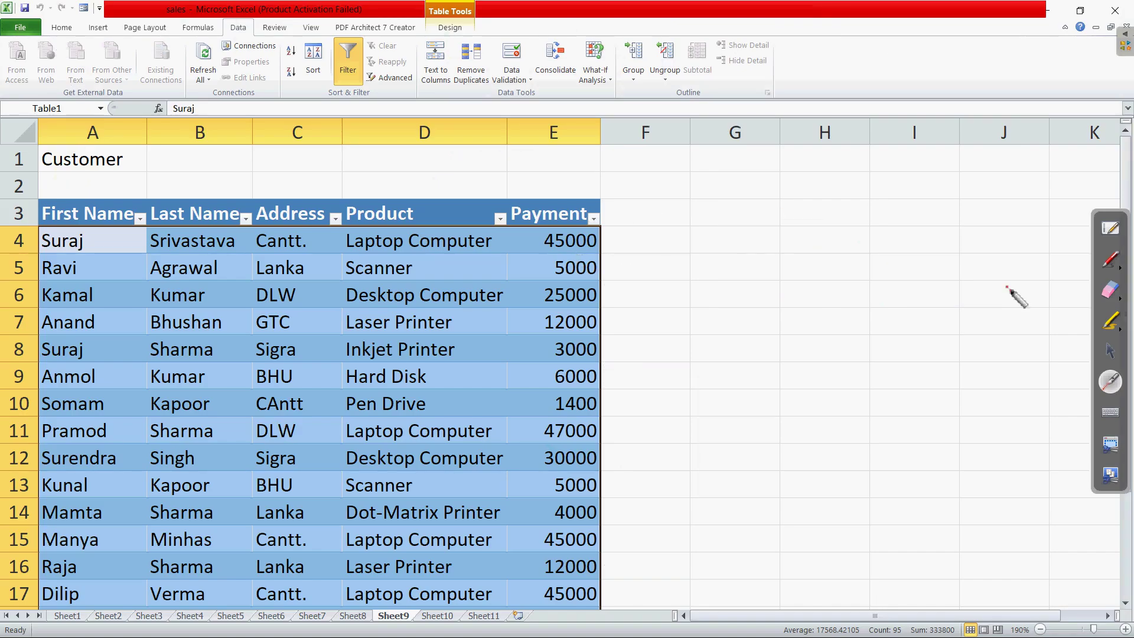
pyautogui.click(1111, 350)
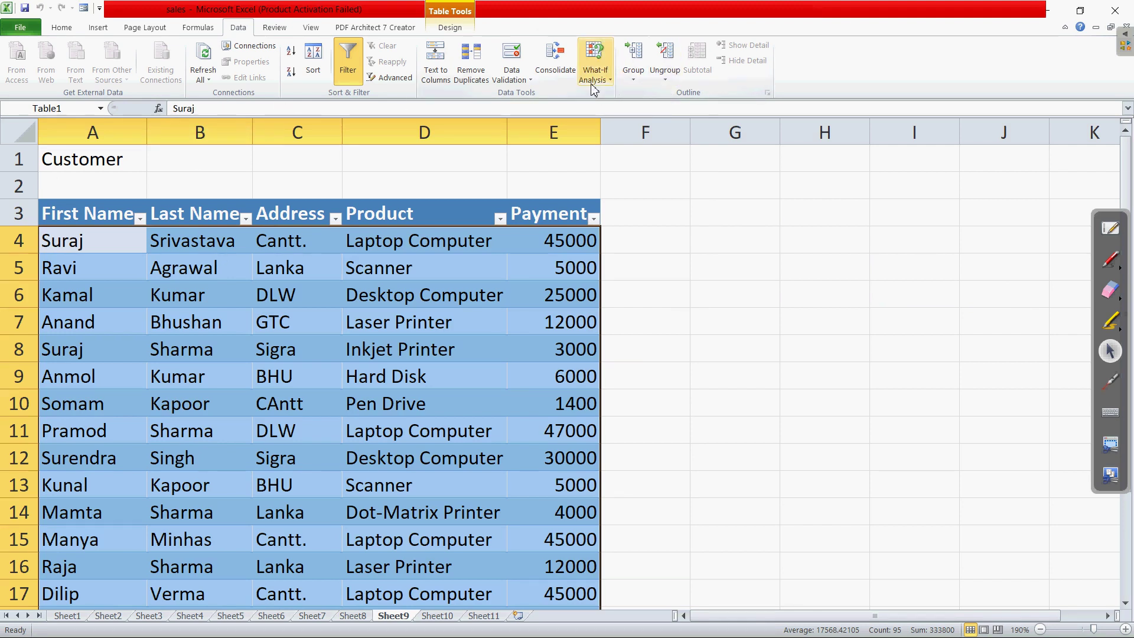
pyautogui.click(531, 81)
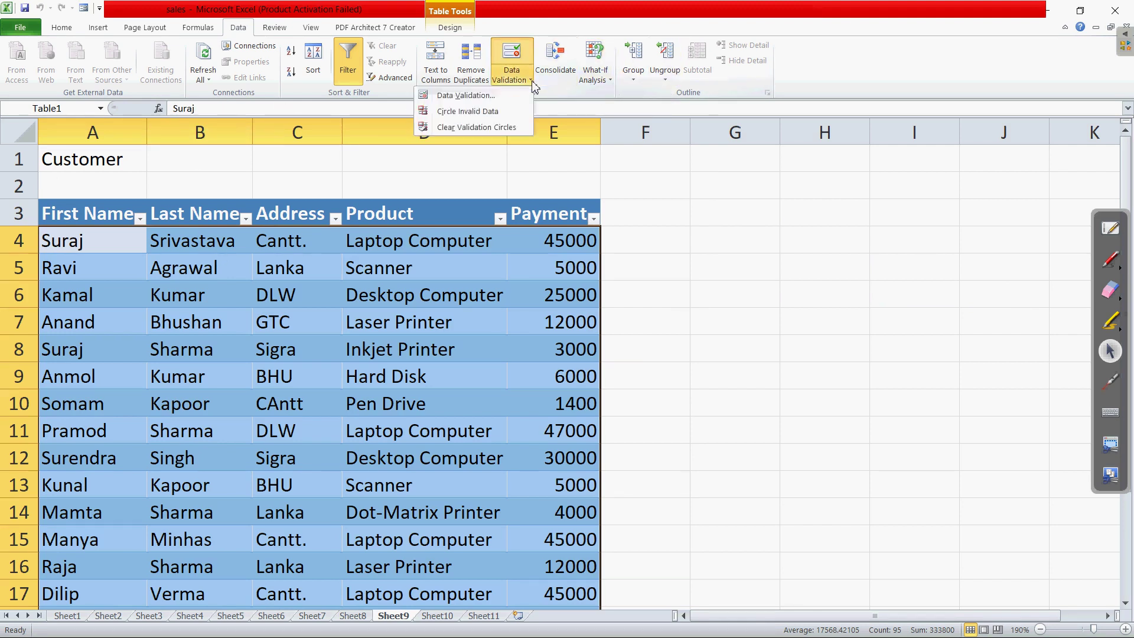
pyautogui.click(466, 96)
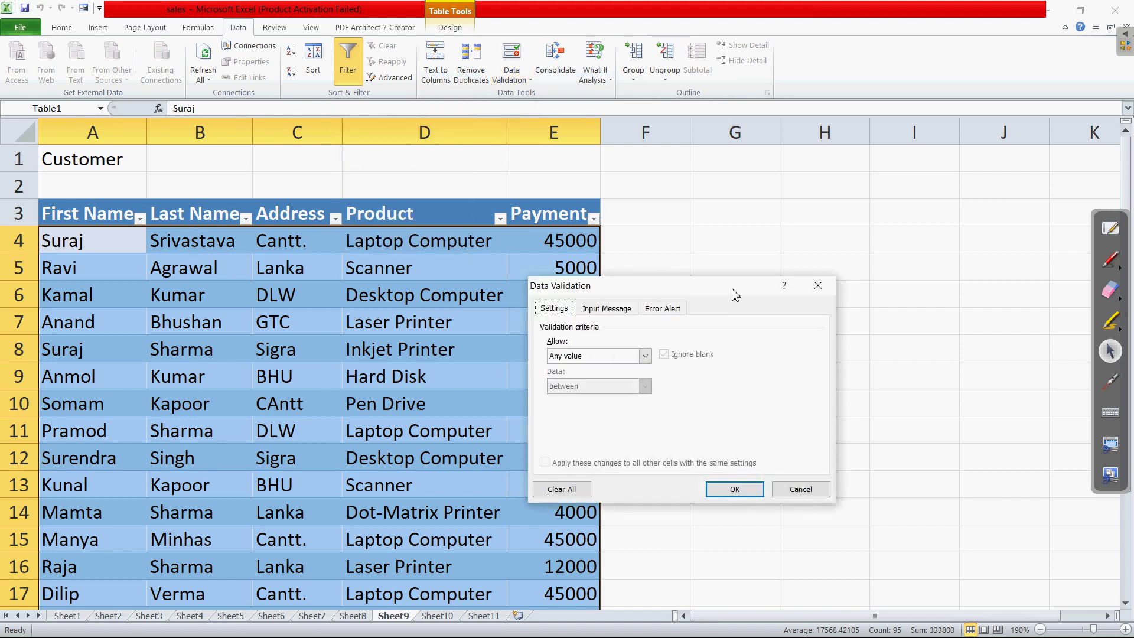
pyautogui.moveTo(734, 284); pyautogui.dragTo(737, 209)
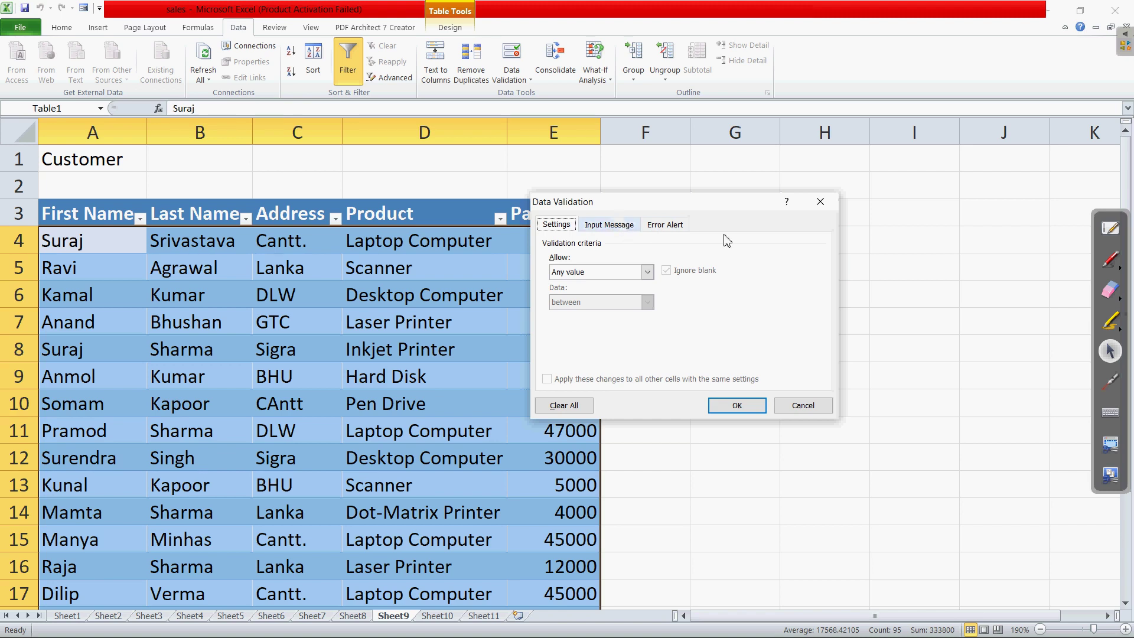
# Consult the textbook's instructions on the Allow and Data settings with the laser pointer and return to the Excel dialog.
pyautogui.hotkey('alt', 'Tab')
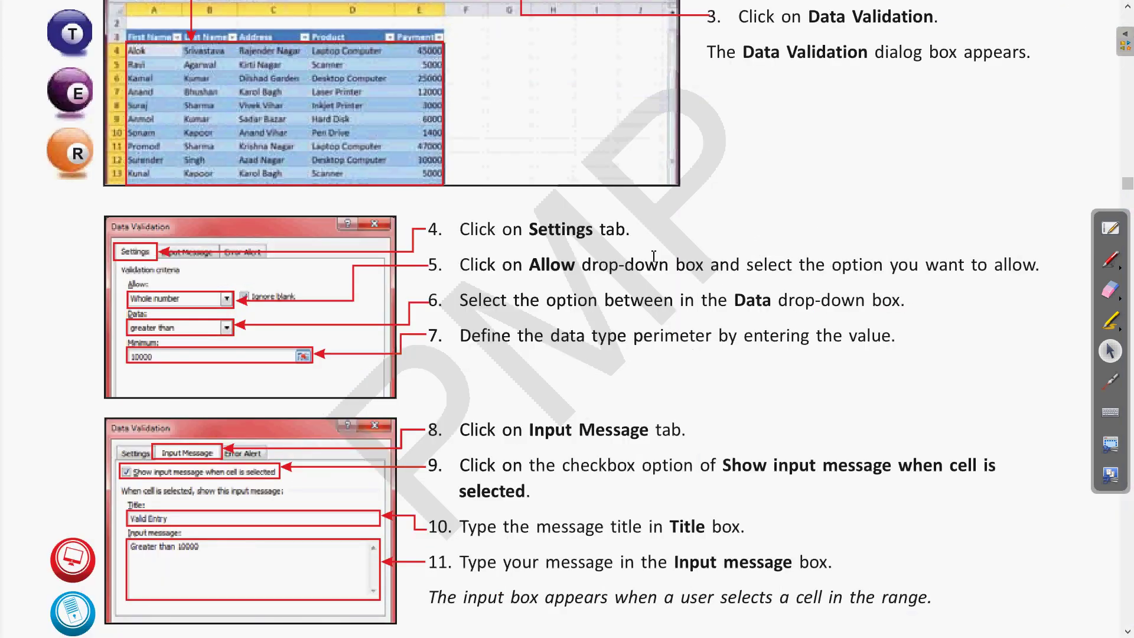
pyautogui.click(1110, 383)
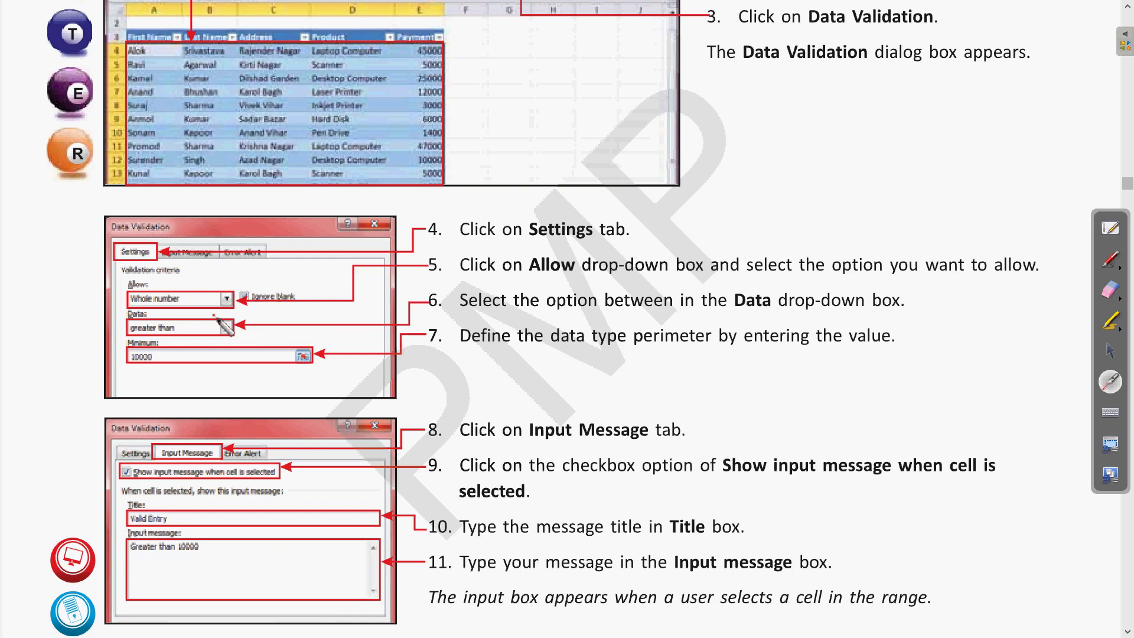
pyautogui.hotkey('alt', 'Tab')
pyautogui.hotkey('alt', 'Tab')
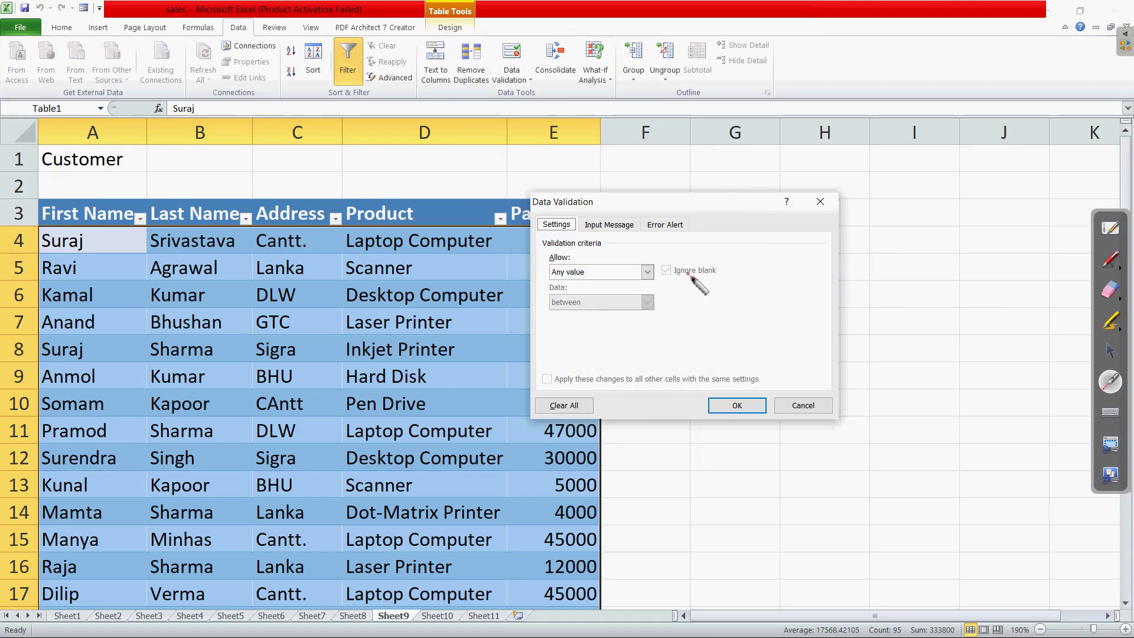
pyautogui.click(1111, 351)
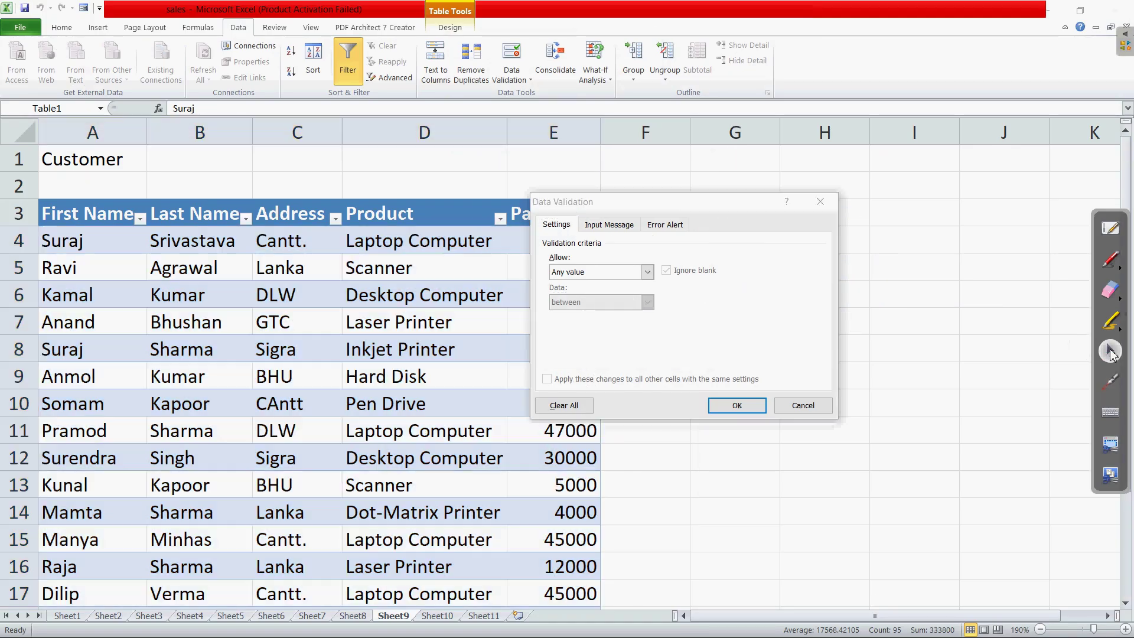
# Examine the Allow choices in the Data Validation dialog and move the dialog clear of the Payment column.
pyautogui.click(648, 272)
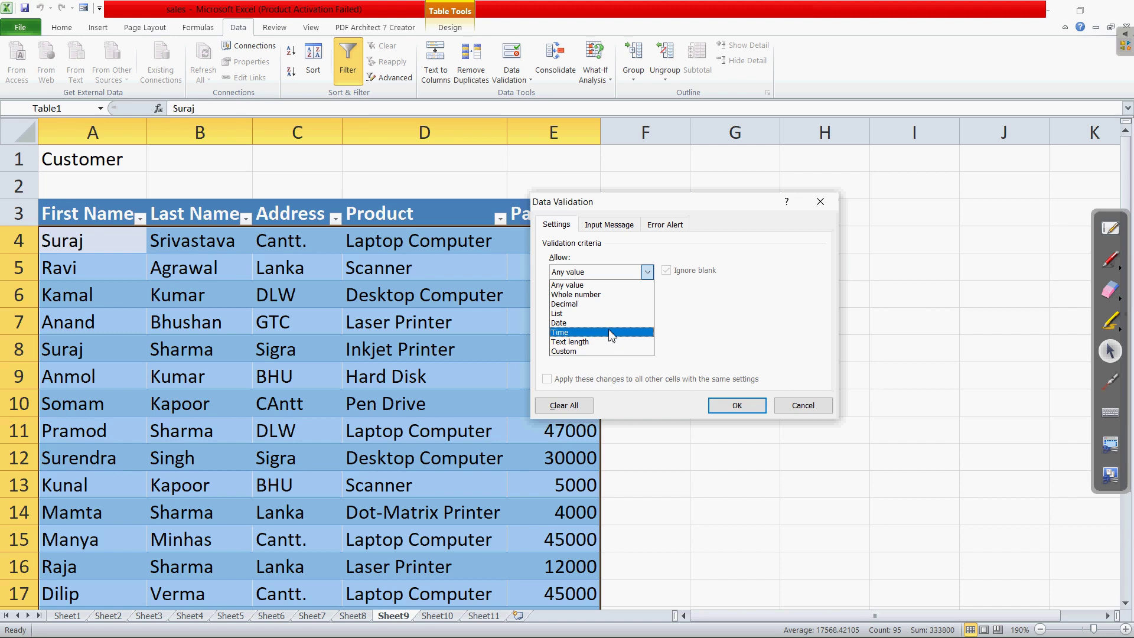
pyautogui.click(716, 201)
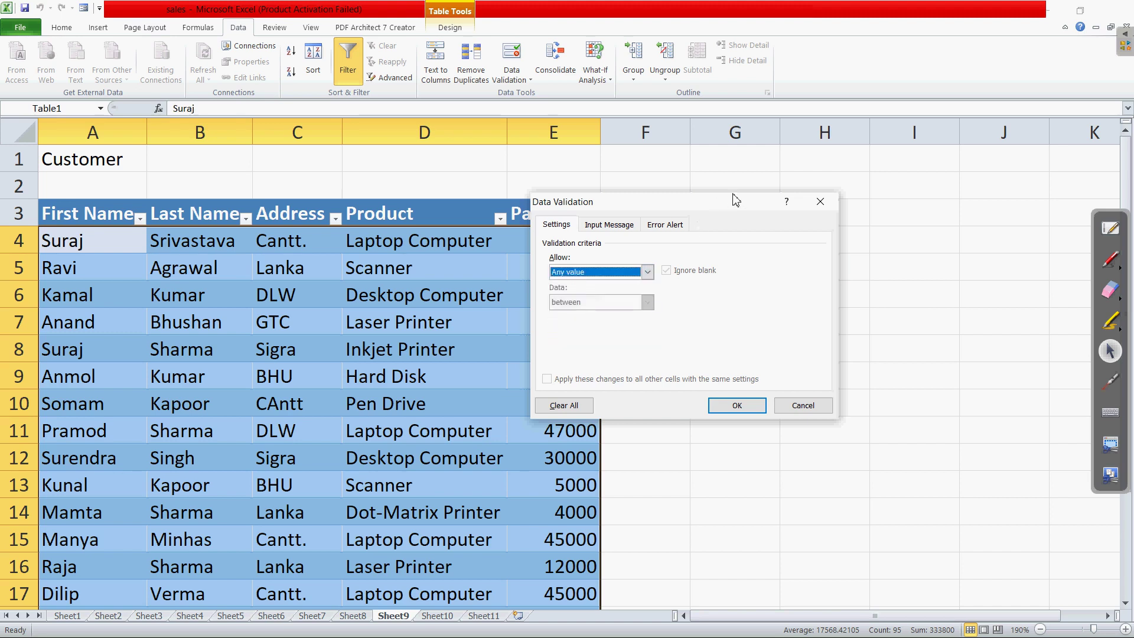
pyautogui.moveTo(715, 205); pyautogui.dragTo(816, 188)
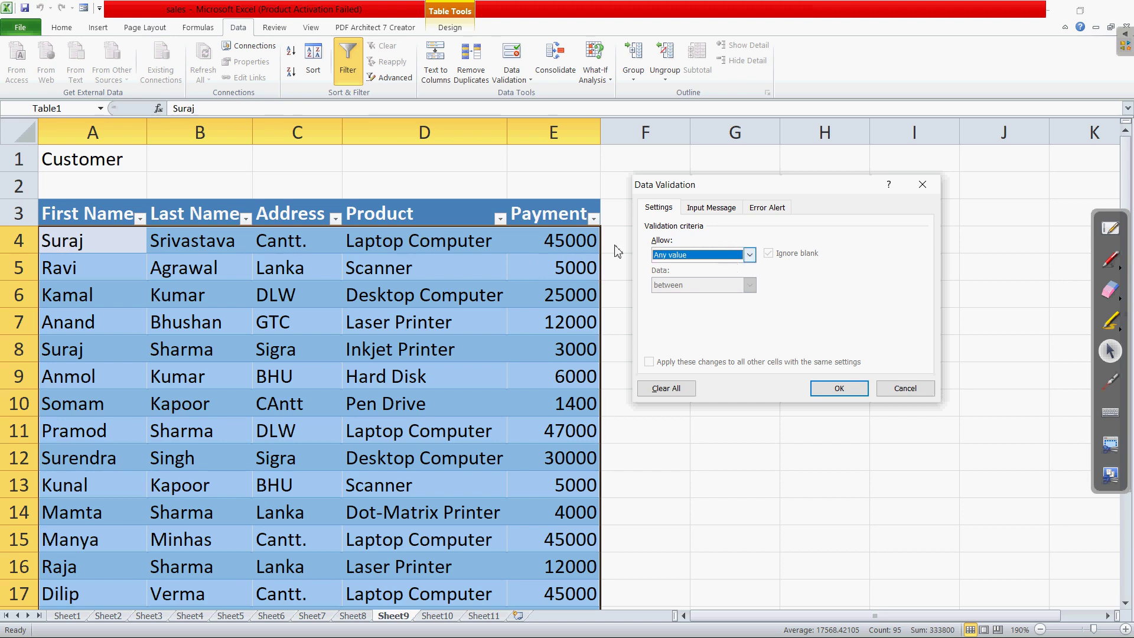
pyautogui.click(750, 257)
pyautogui.click(750, 257)
# Review the textbook's example validation criteria, return to Excel and close the Data Validation dialog without setting a rule.
pyautogui.hotkey('alt', 'Tab')
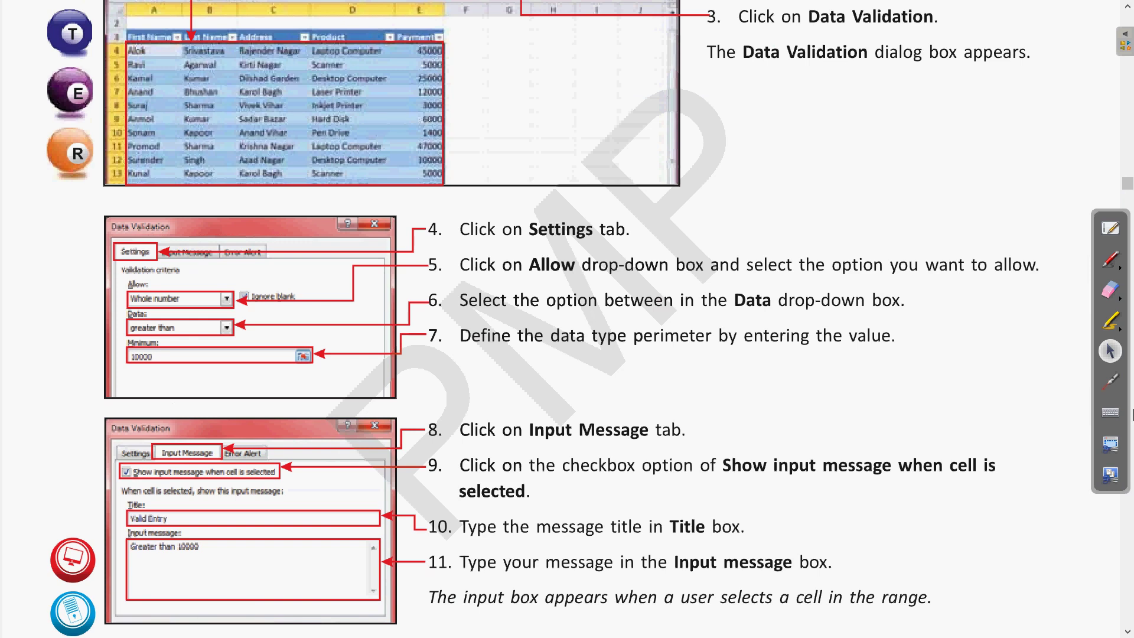
pyautogui.click(1110, 381)
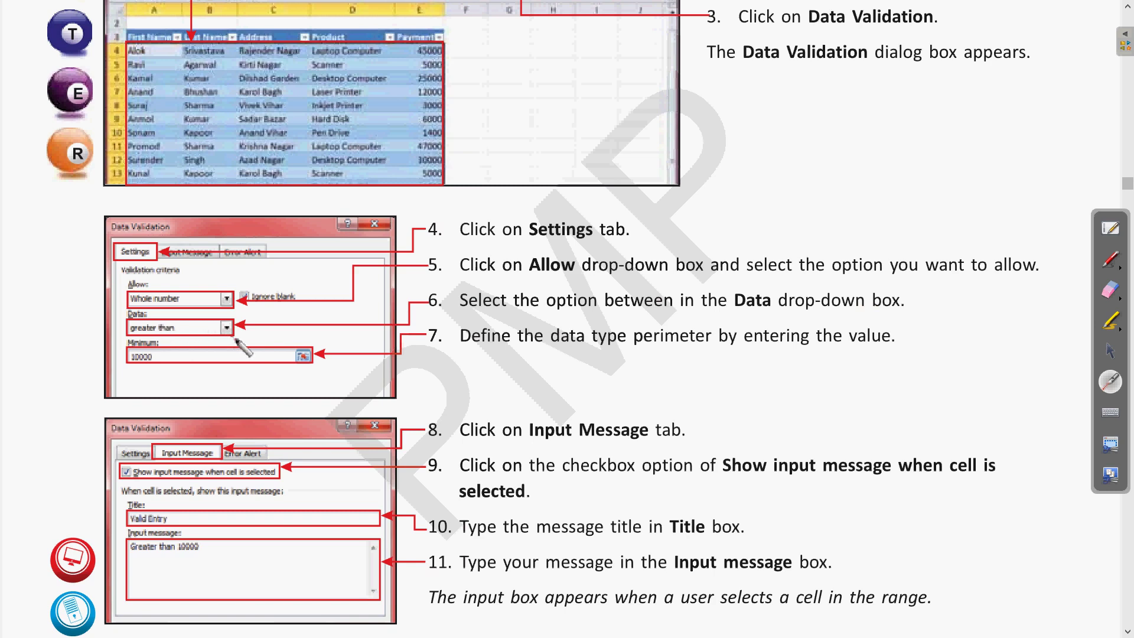
pyautogui.hotkey('alt', 'Tab')
pyautogui.hotkey('alt', 'Tab')
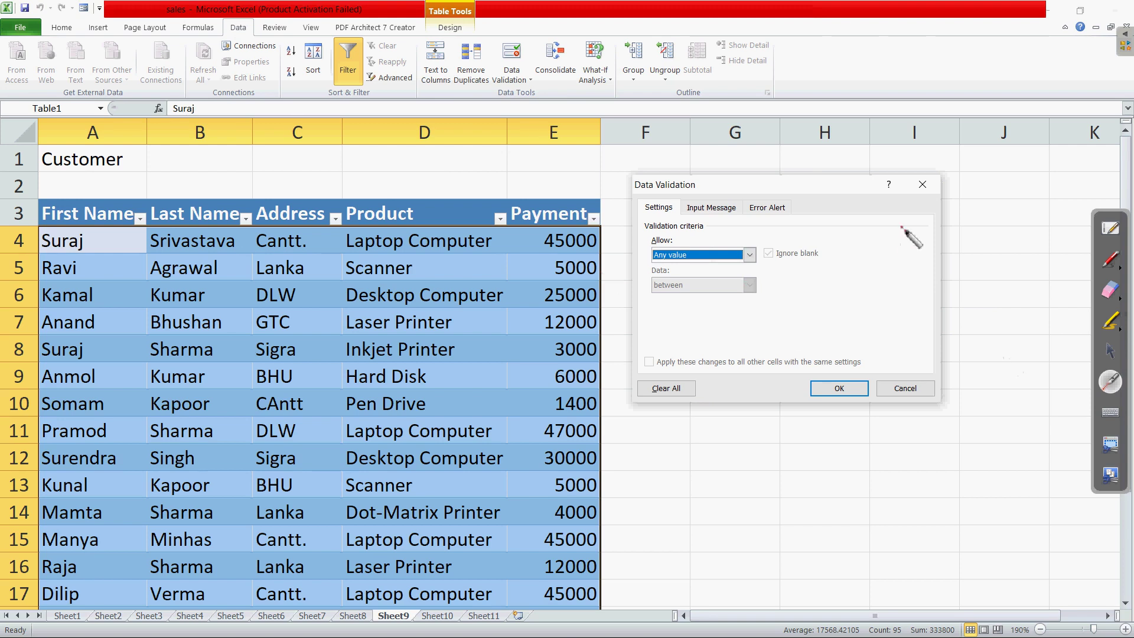
pyautogui.click(1110, 351)
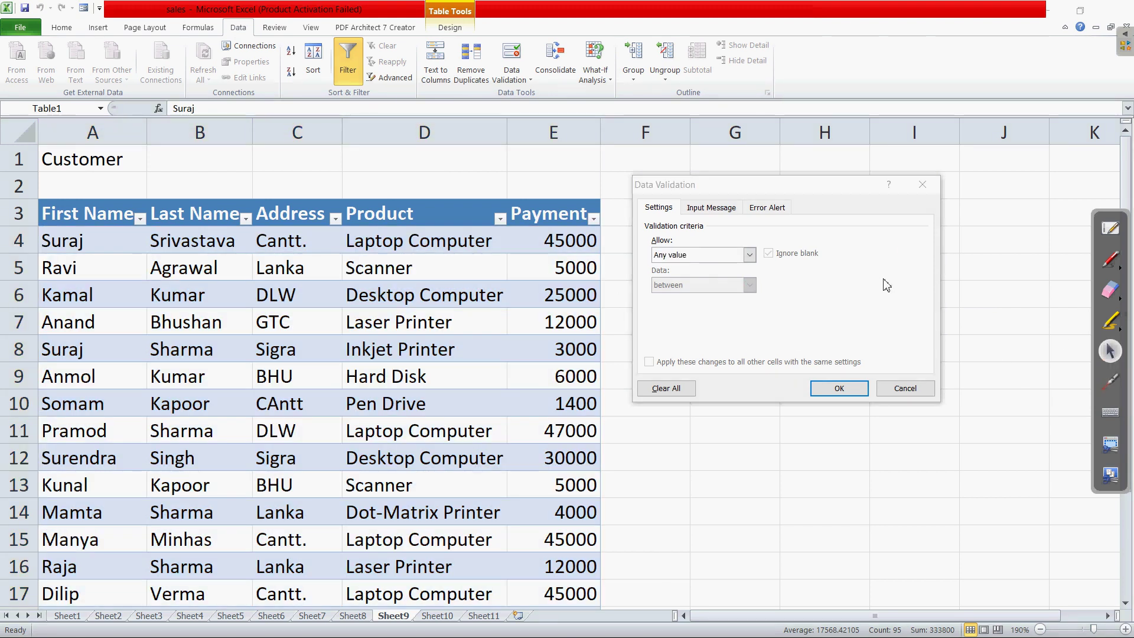
pyautogui.click(922, 185)
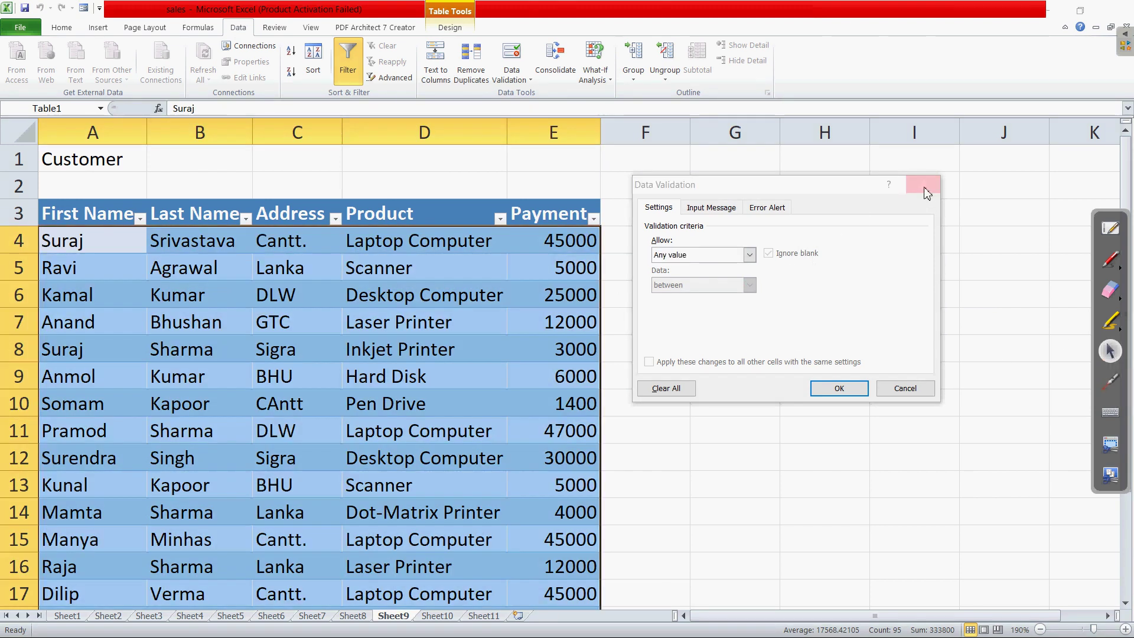
# Select only the table's Payment column cells, from the header in E3 down to the last record.
pyautogui.click(644, 349)
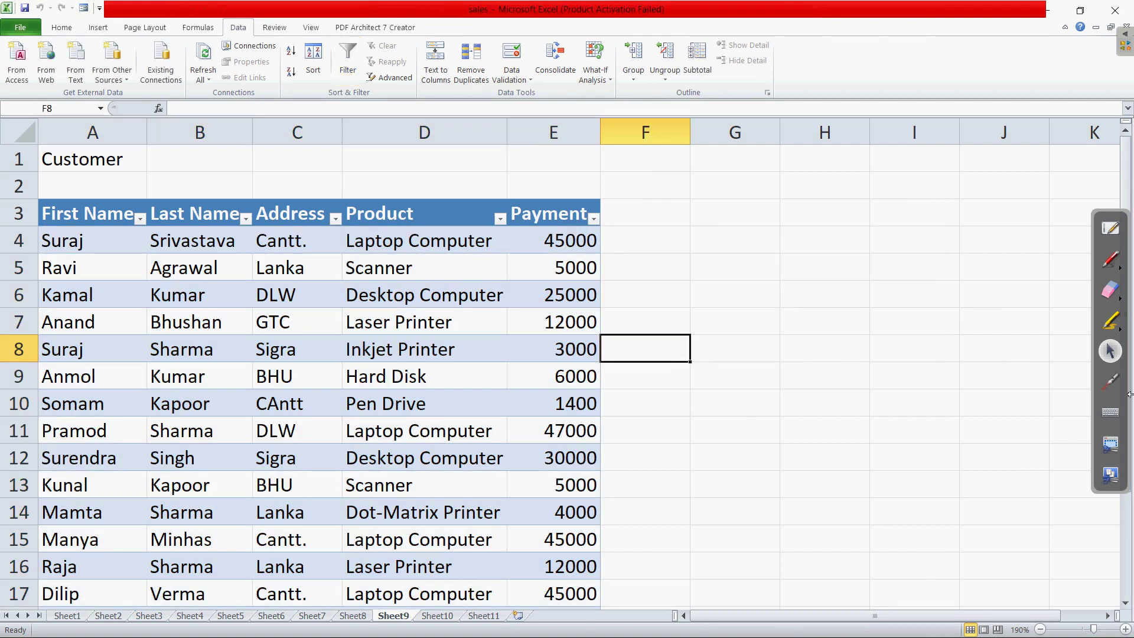
pyautogui.click(554, 136)
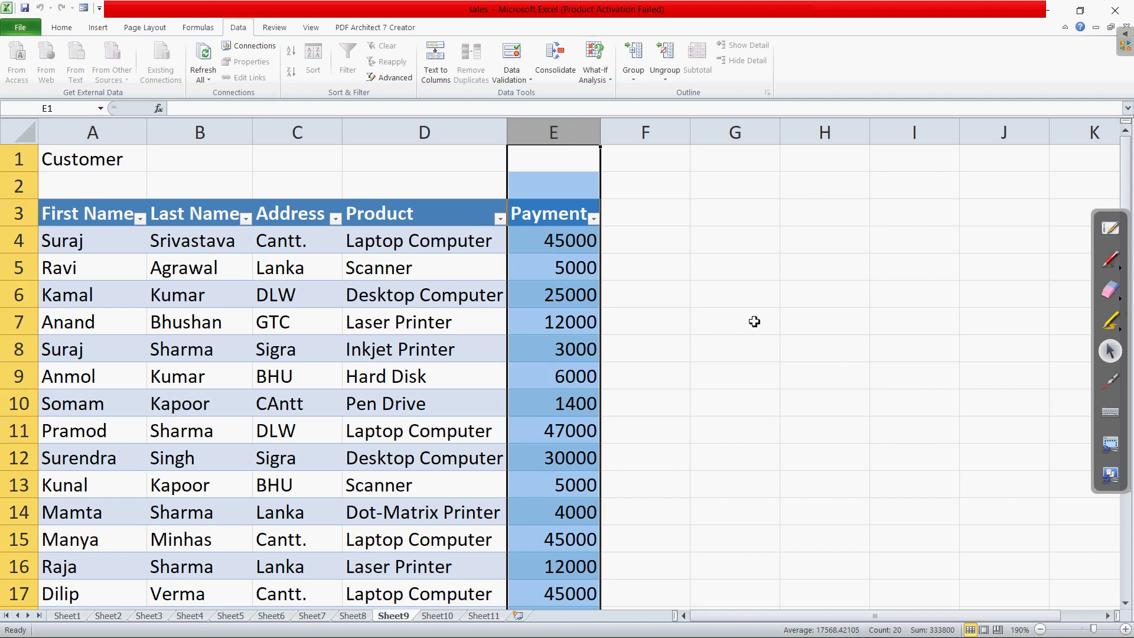
pyautogui.click(697, 328)
pyautogui.moveTo(550, 220); pyautogui.dragTo(568, 539)
pyautogui.scroll(3, 550, 454)
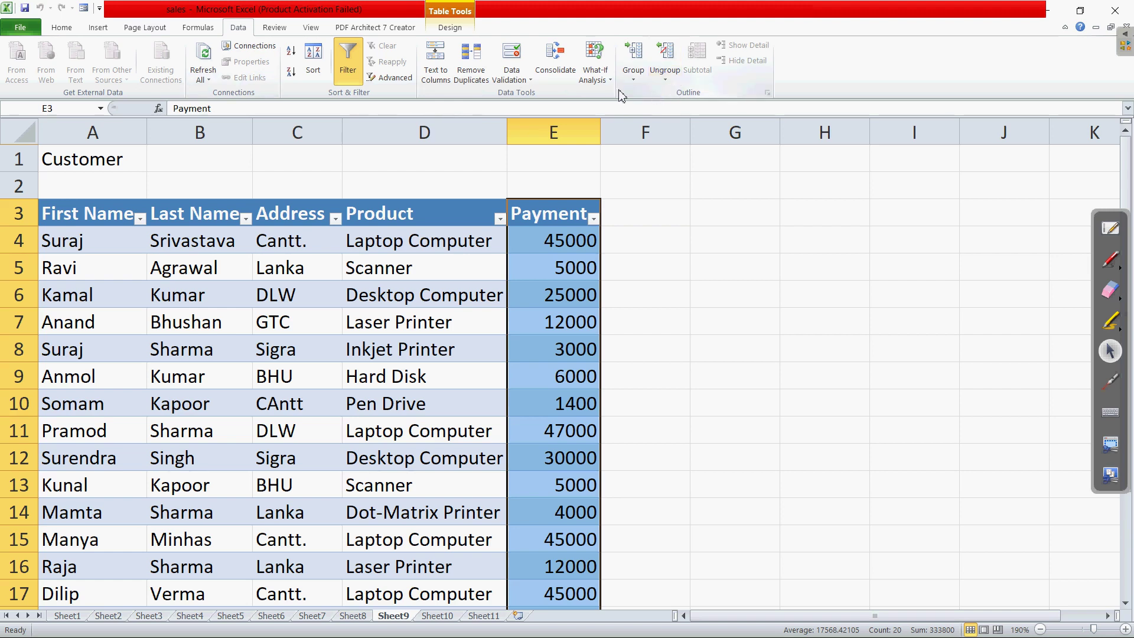
# Open Data Validation for the Payment cells and set the criteria to Whole number and greater than, with the Minimum value ready for entry.
pyautogui.click(520, 82)
pyautogui.click(483, 97)
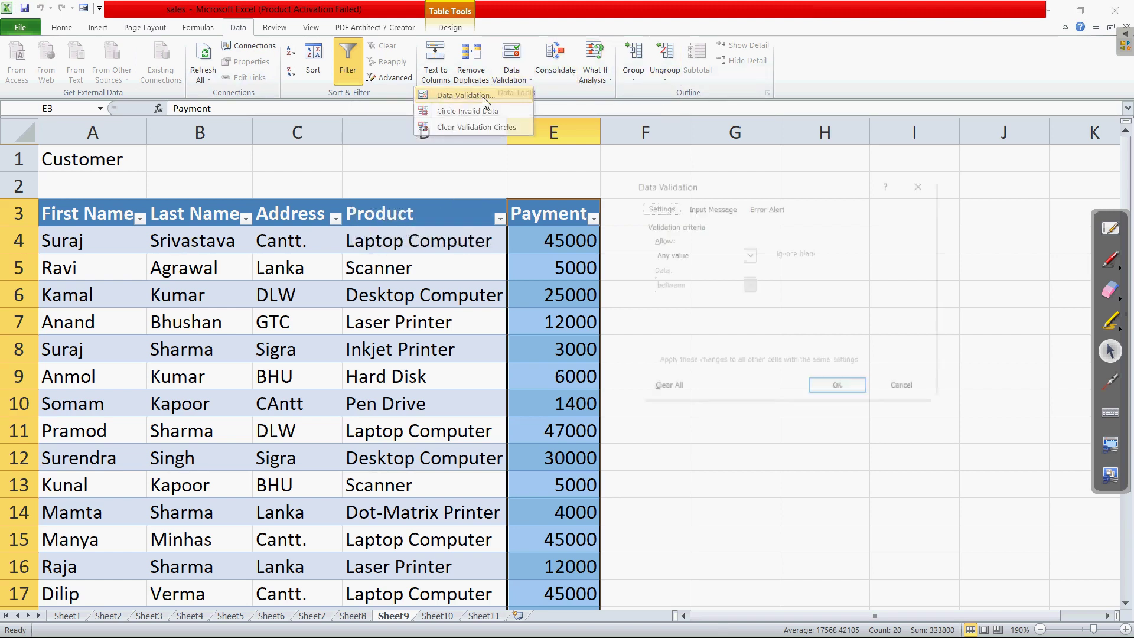
pyautogui.click(750, 256)
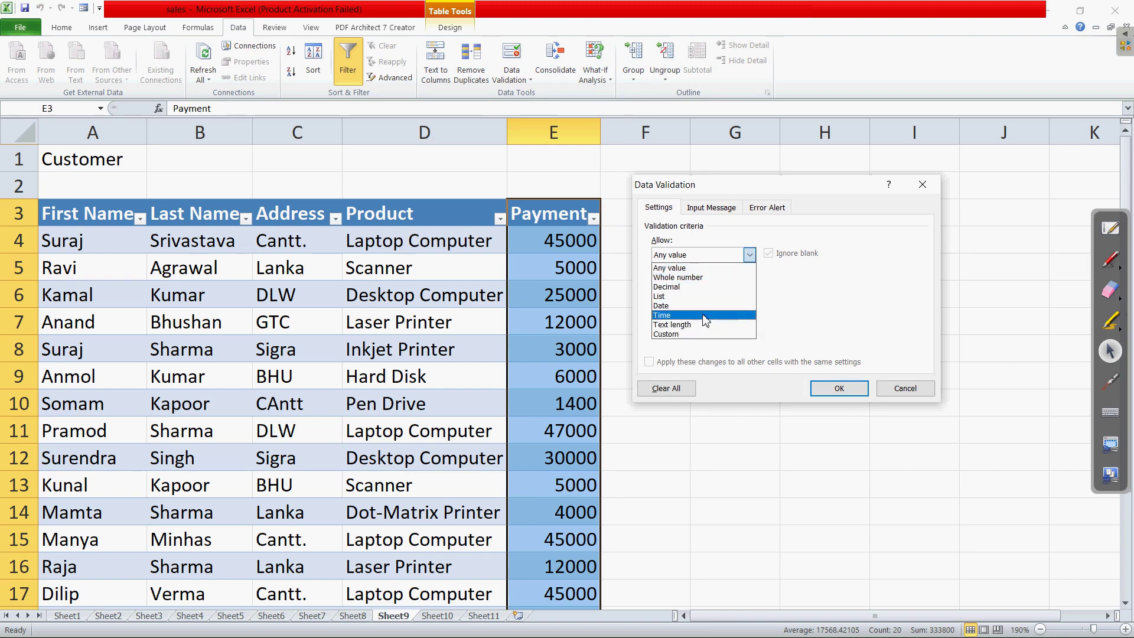
pyautogui.click(702, 278)
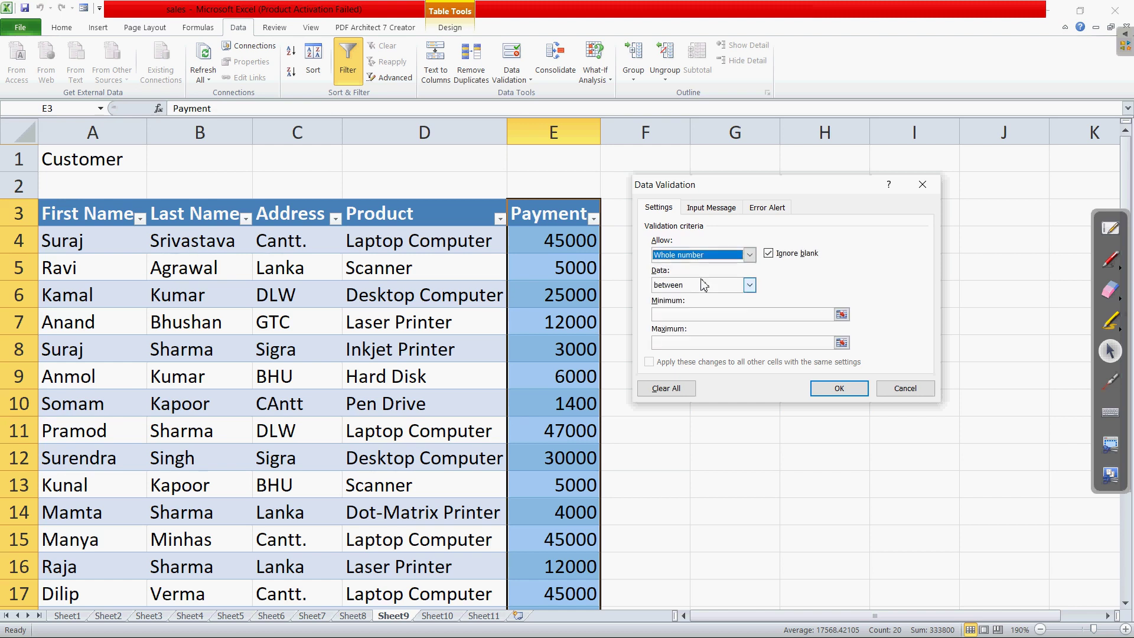
pyautogui.click(750, 286)
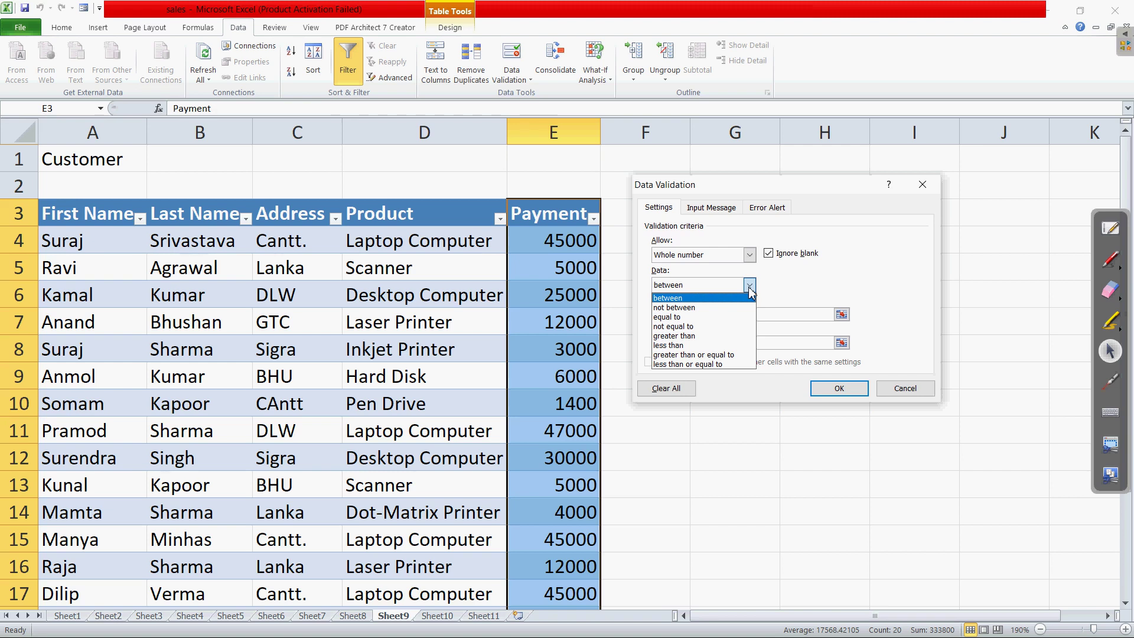
pyautogui.click(712, 336)
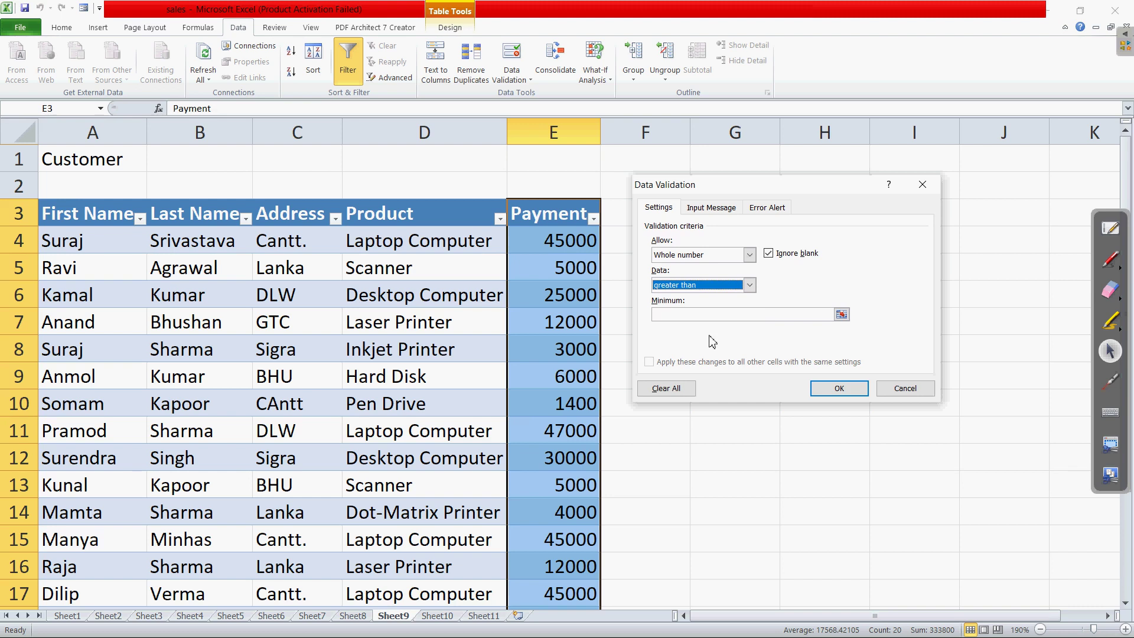
pyautogui.click(732, 314)
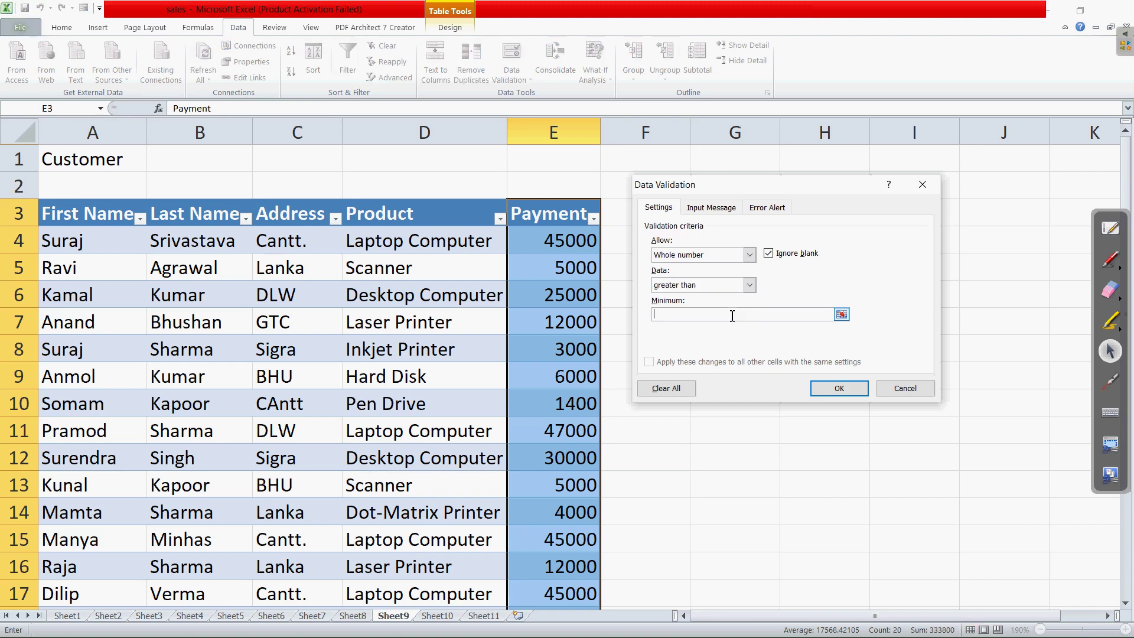
# Check the textbook's example for the Minimum value with the laser pointer and return to the Data Validation dialog in Excel.
pyautogui.hotkey('alt', 'Tab')
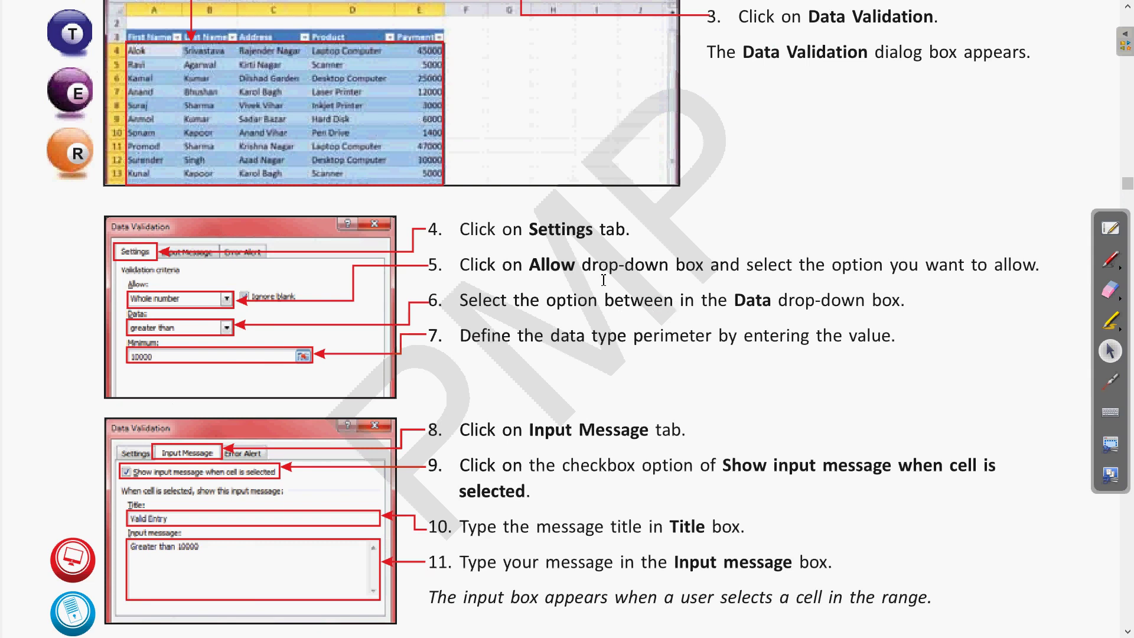
pyautogui.click(1110, 382)
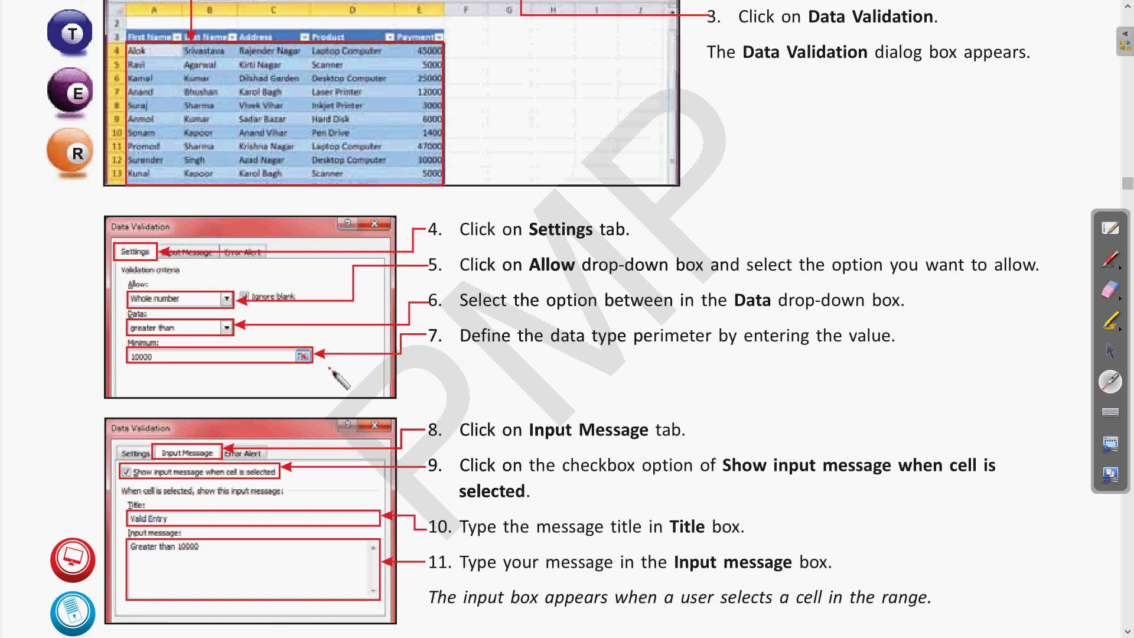
pyautogui.click(1112, 353)
pyautogui.hotkey('alt', 'Tab')
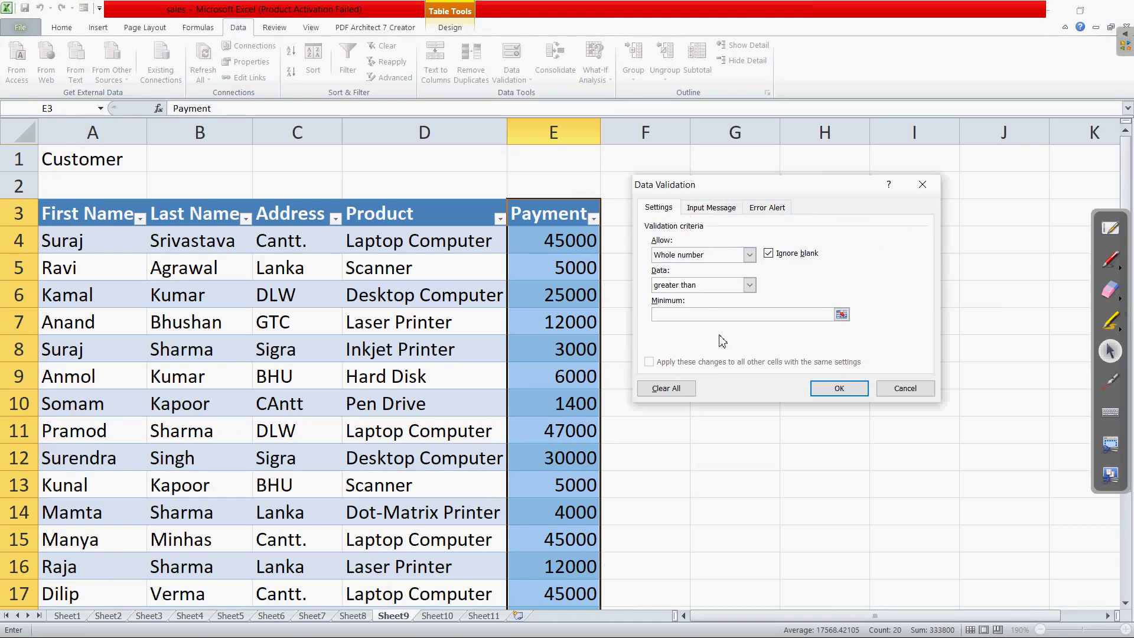
# Set the Minimum value of the Payment validation rule to 50000.
pyautogui.click(842, 315)
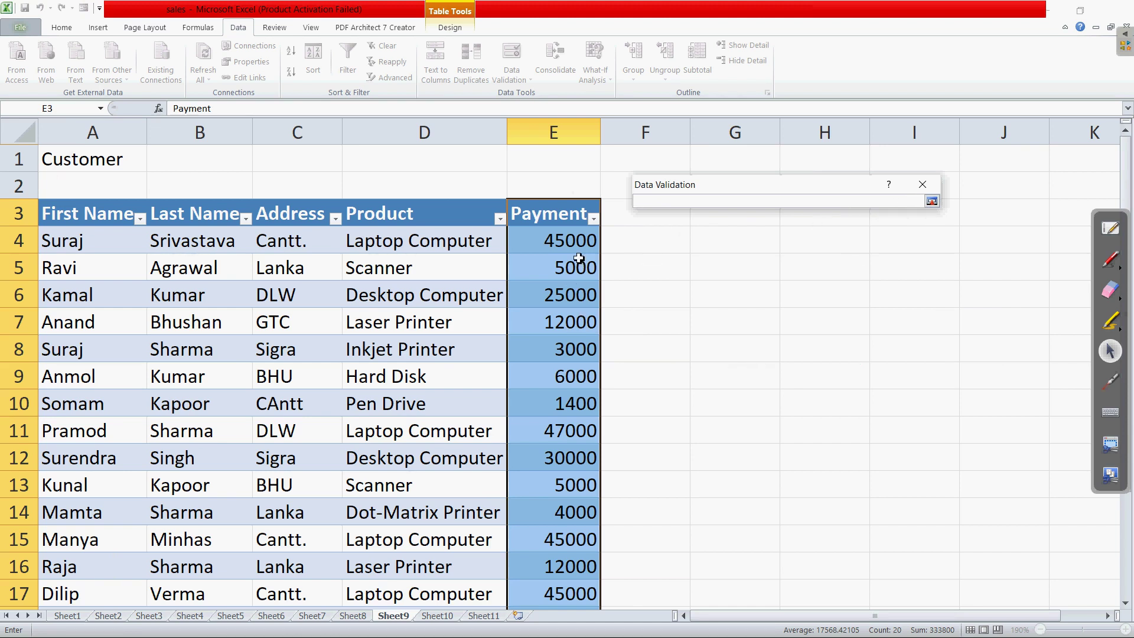
pyautogui.click(931, 201)
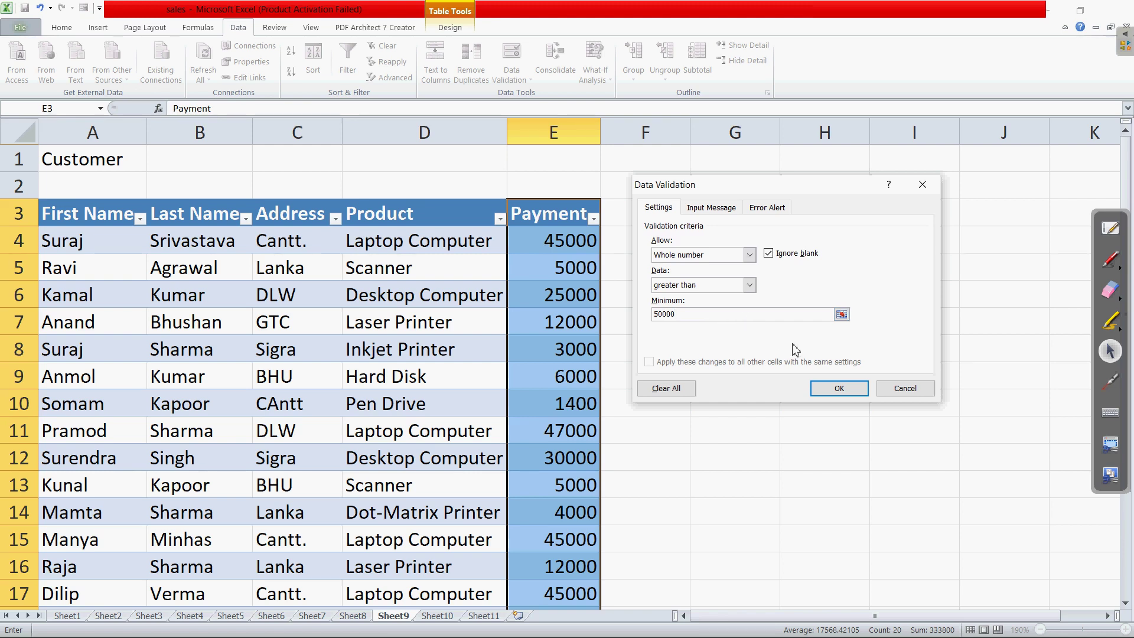
# Compare the Minimum entry with the textbook's step 7 example, using the laser pointer, and return to the Data Validation dialog in Excel.
pyautogui.hotkey('alt', 'Tab')
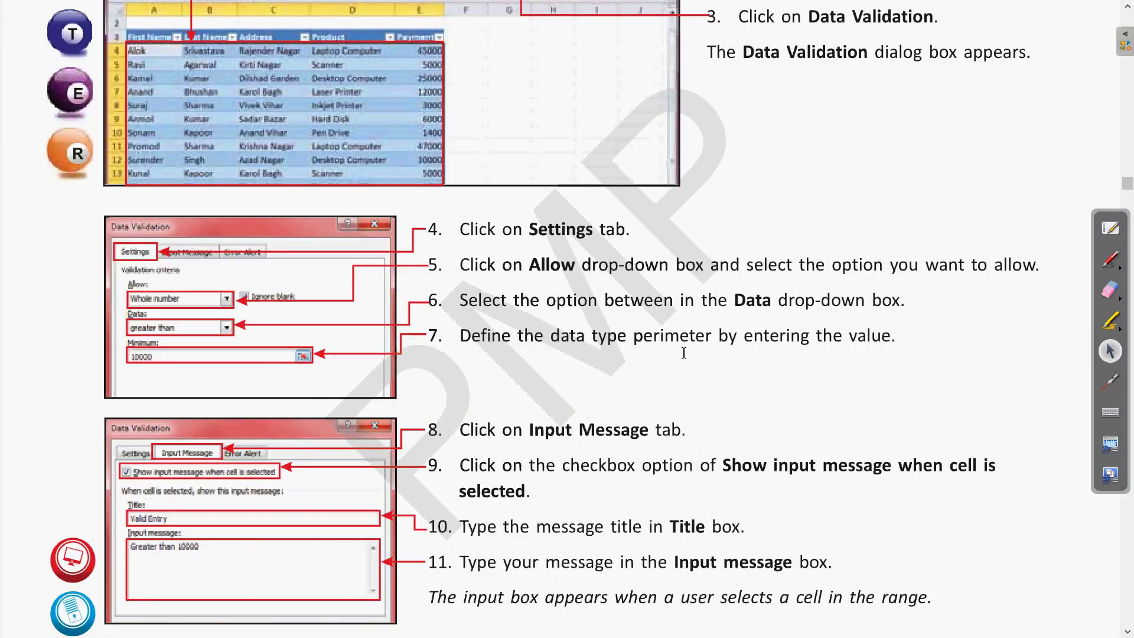
pyautogui.click(1110, 381)
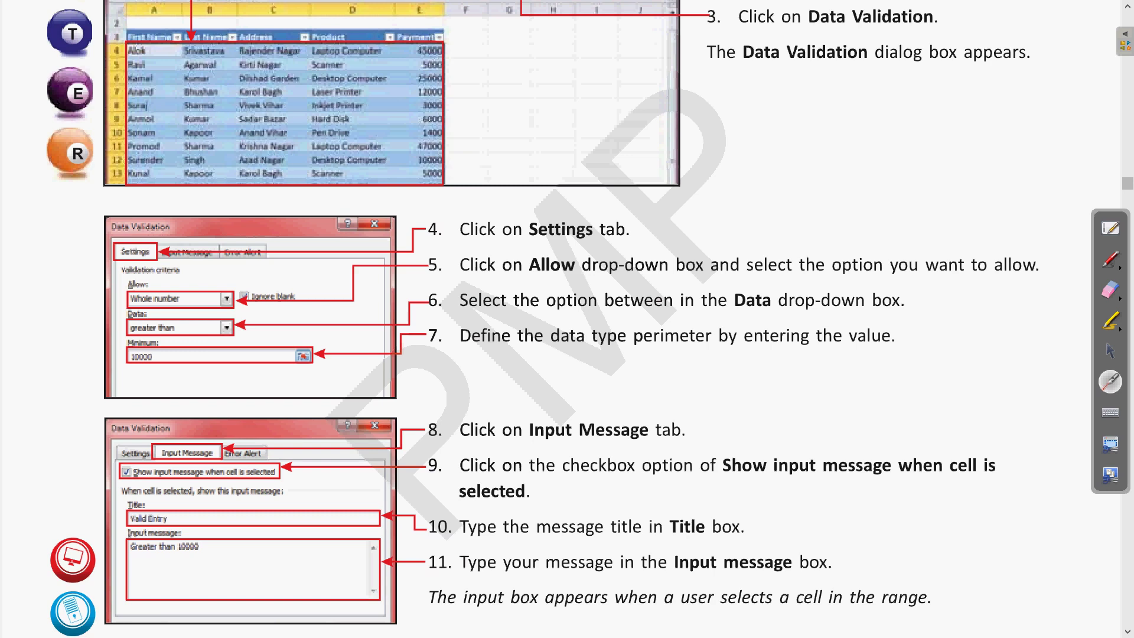
pyautogui.hotkey('alt', 'Tab')
pyautogui.hotkey('alt', 'Tab')
pyautogui.hotkey('alt', 'Tab')
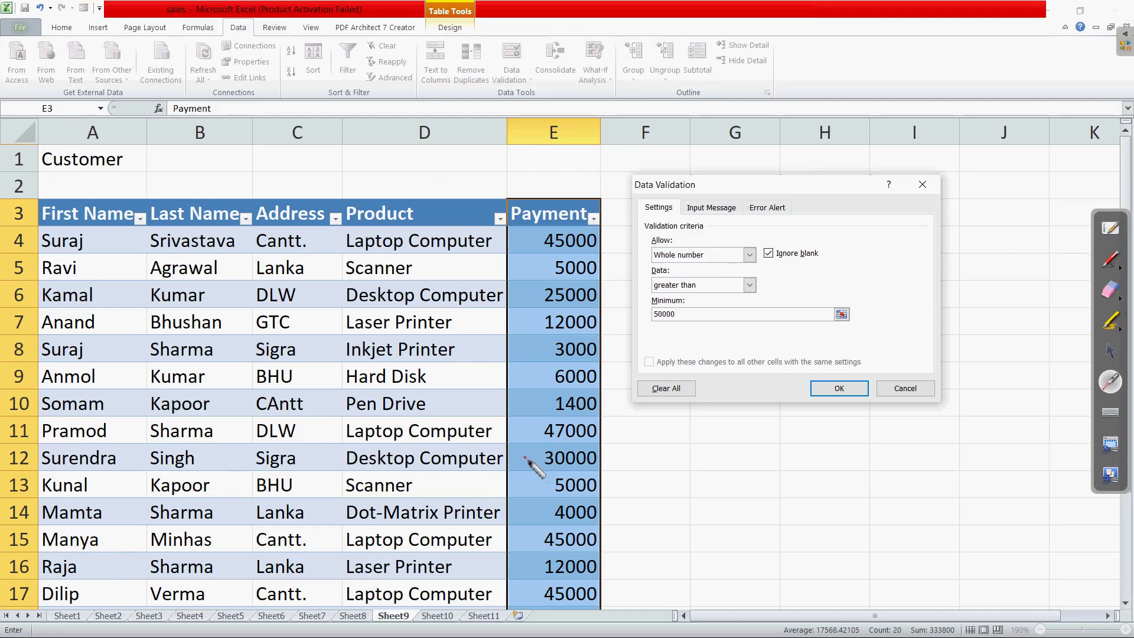
pyautogui.click(1110, 350)
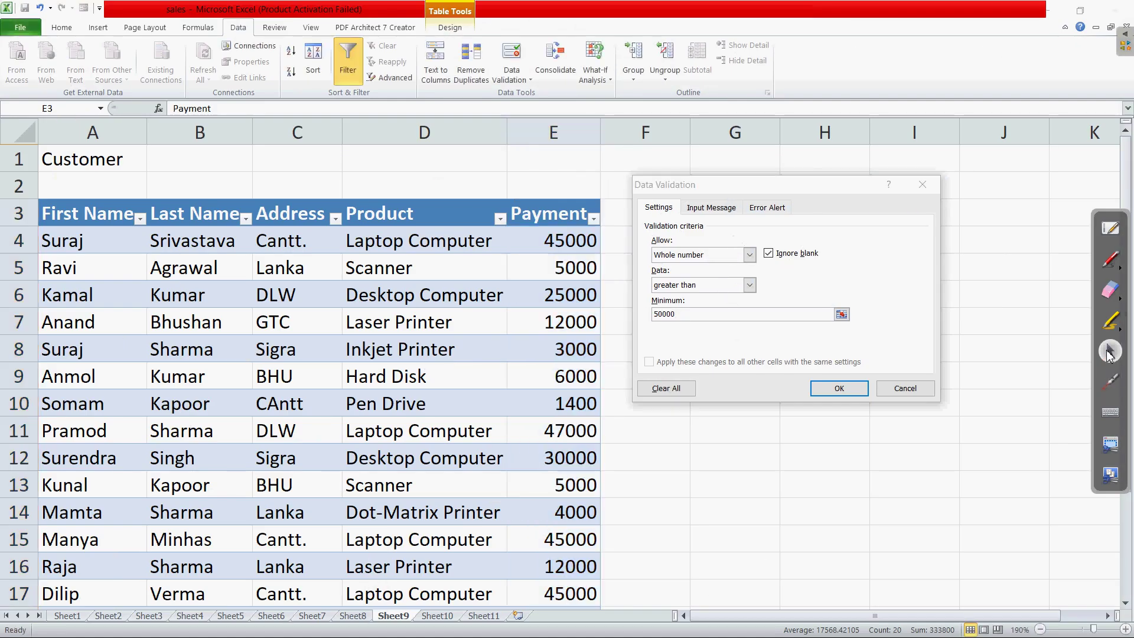
# Review the textbook's Input Message instructions, return to Excel and set the input message title to "Input message".
pyautogui.click(714, 208)
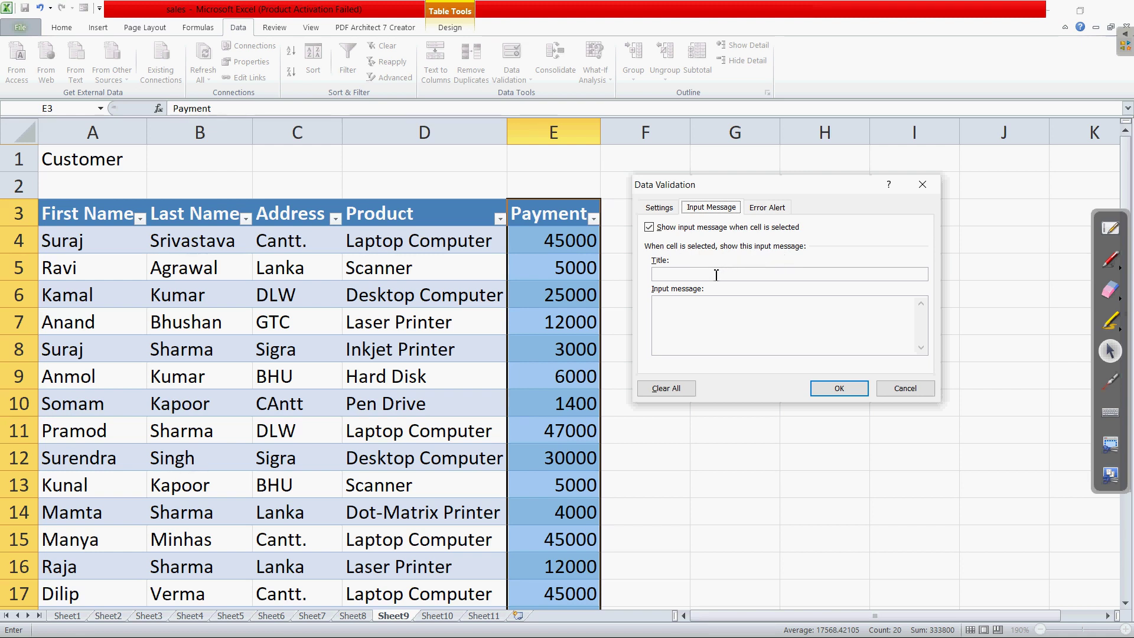
pyautogui.hotkey('alt', 'Tab')
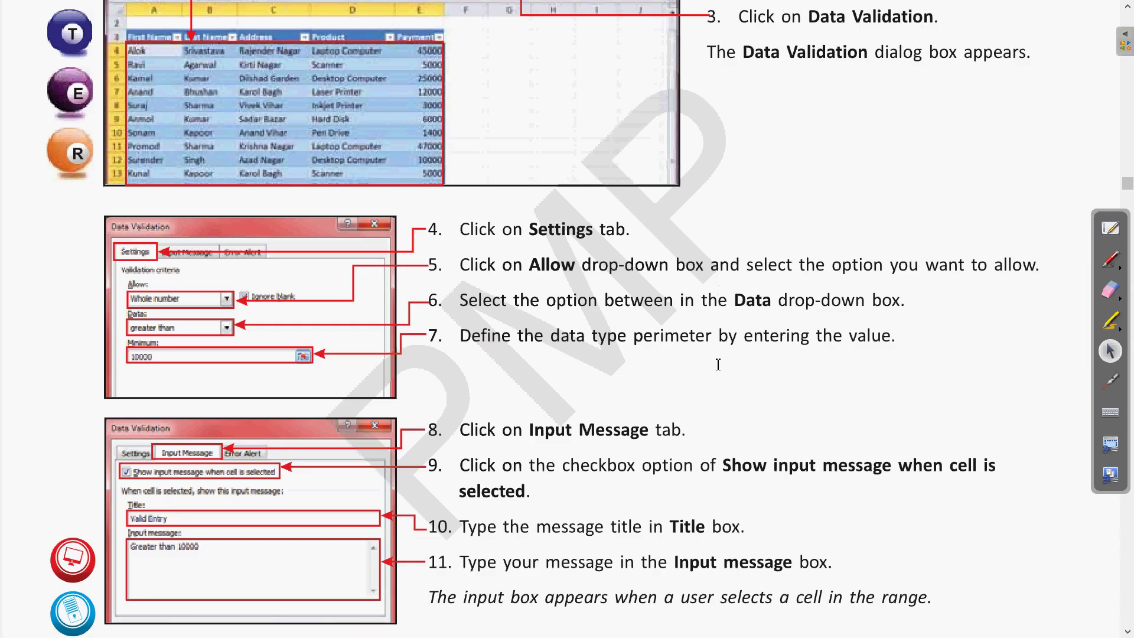
pyautogui.scroll(-3, 718, 364)
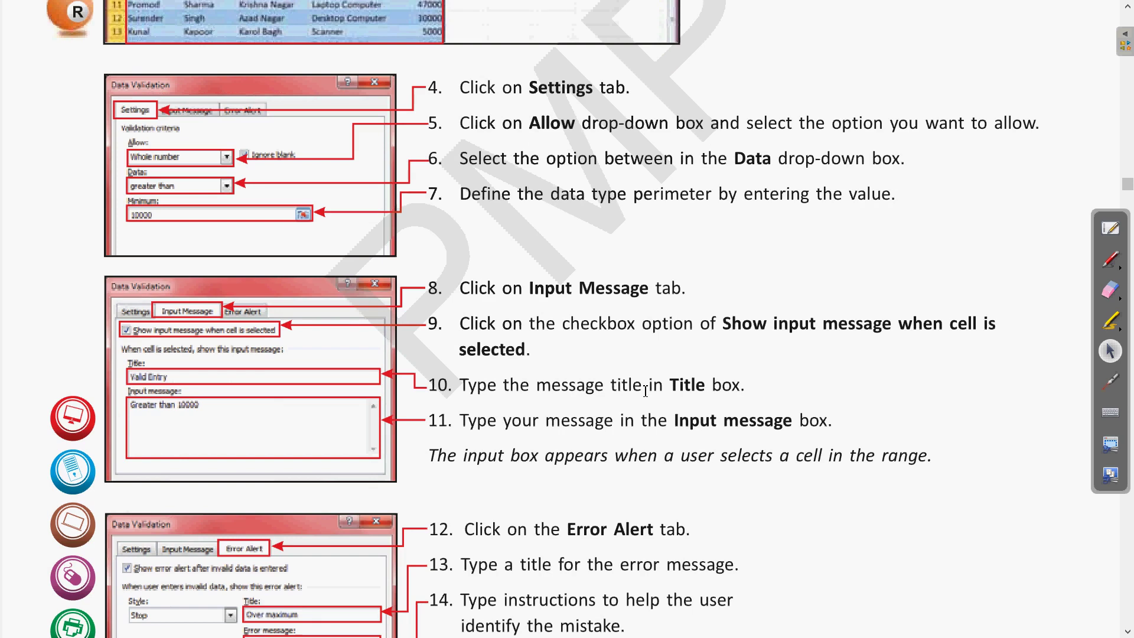
pyautogui.click(1110, 381)
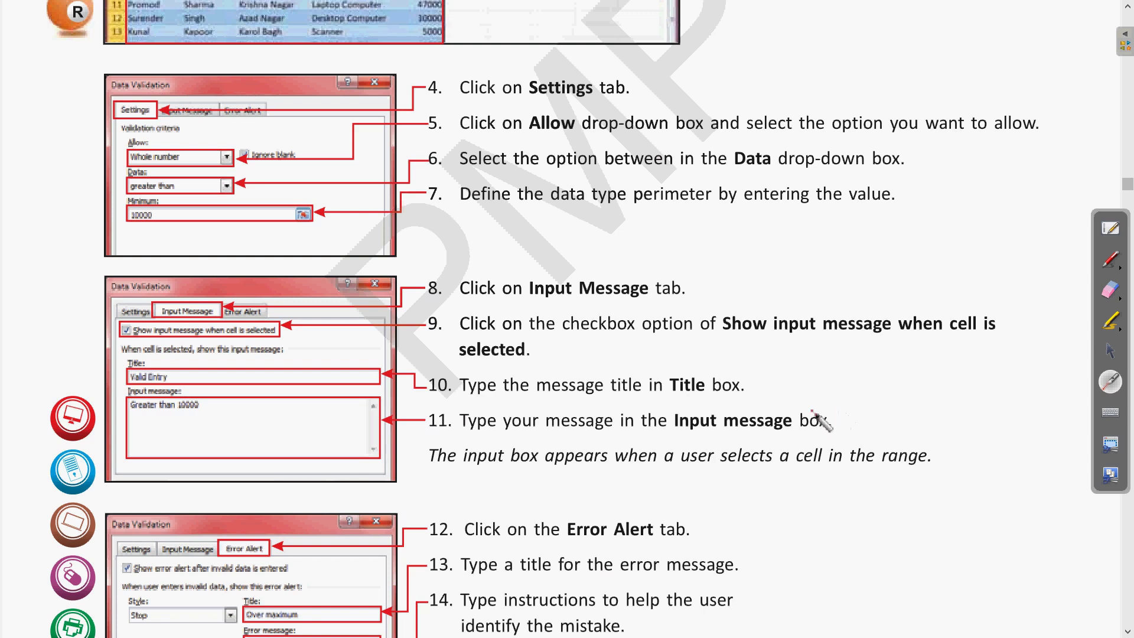
pyautogui.click(1109, 354)
pyautogui.hotkey('alt', 'Tab')
pyautogui.hotkey('alt', 'Tab')
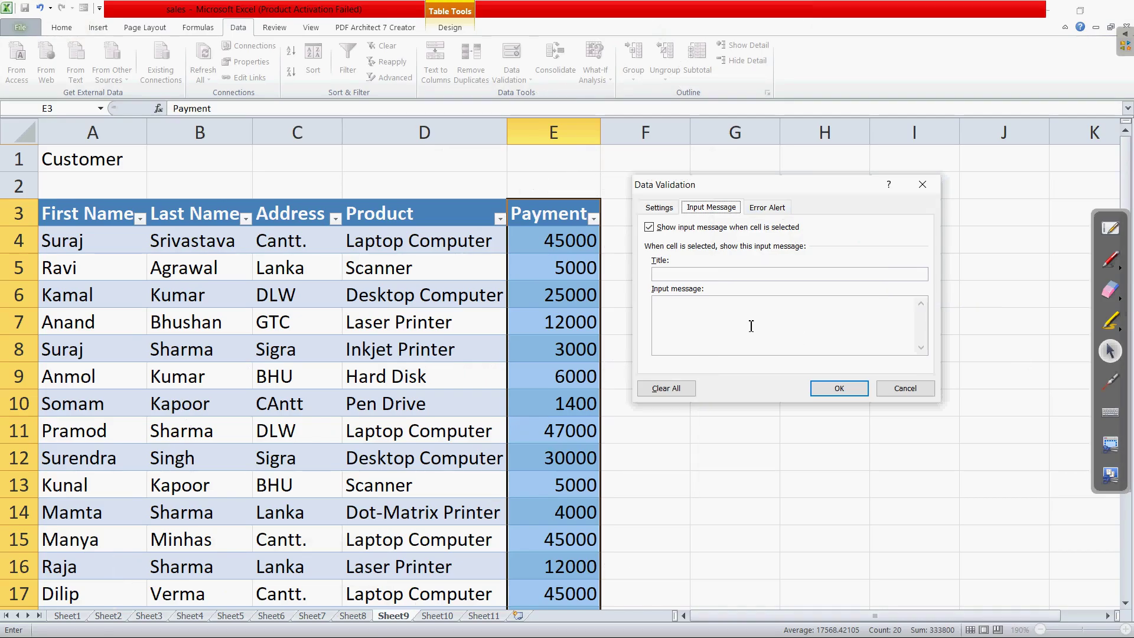
pyautogui.click(712, 279)
pyautogui.write('essage')
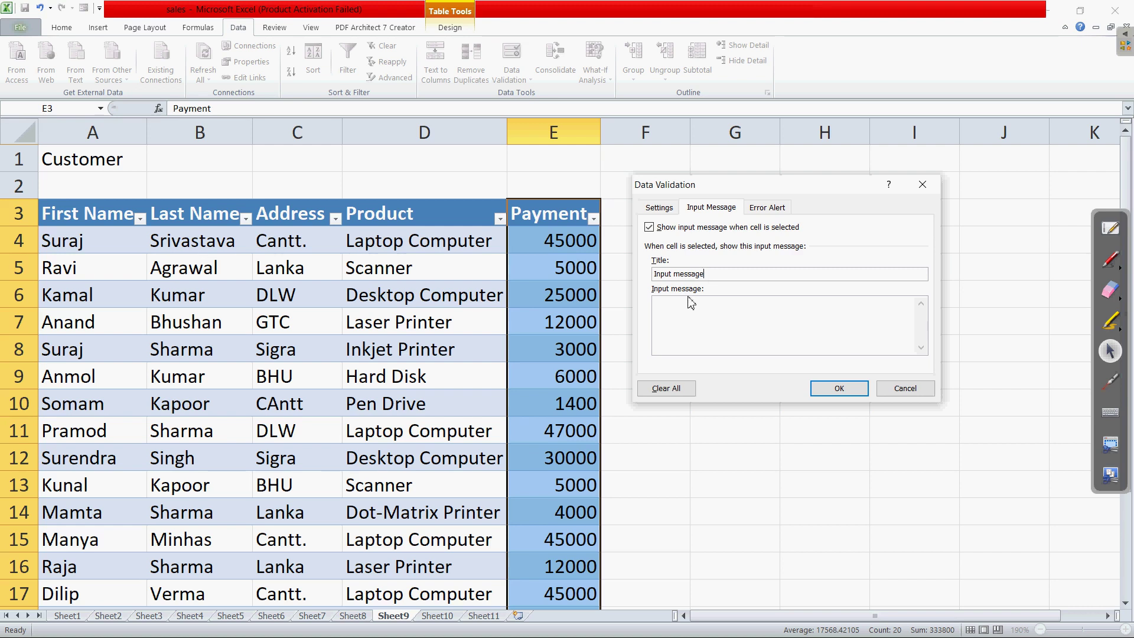
# Set the Minimum value in the validation criteria to 1000.
pyautogui.click(659, 211)
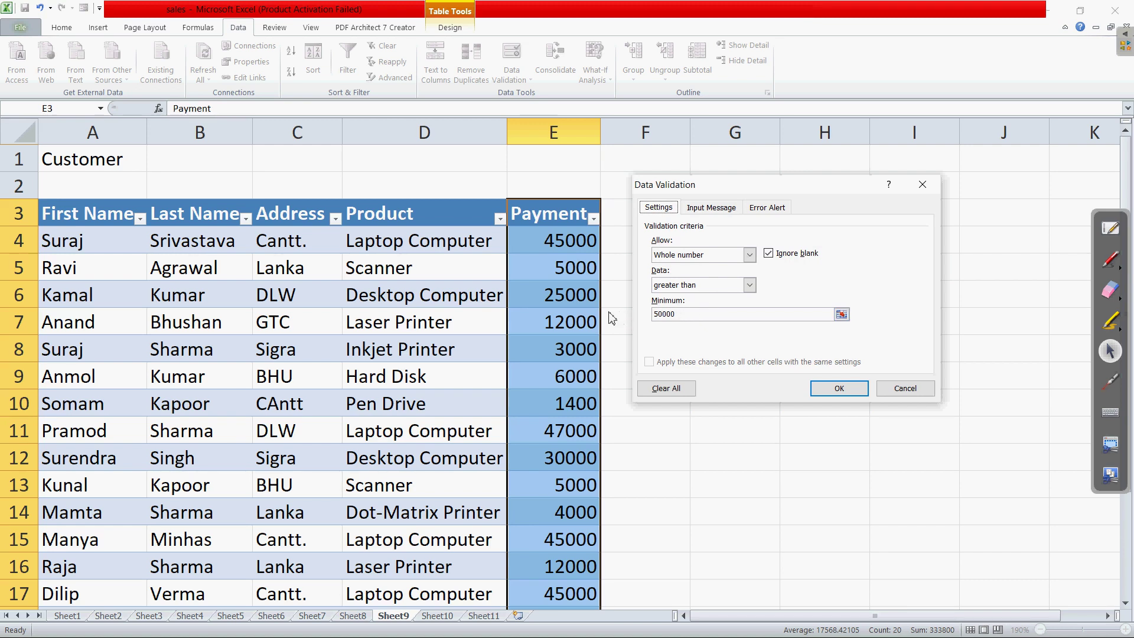
pyautogui.click(685, 317)
pyautogui.click(685, 317)
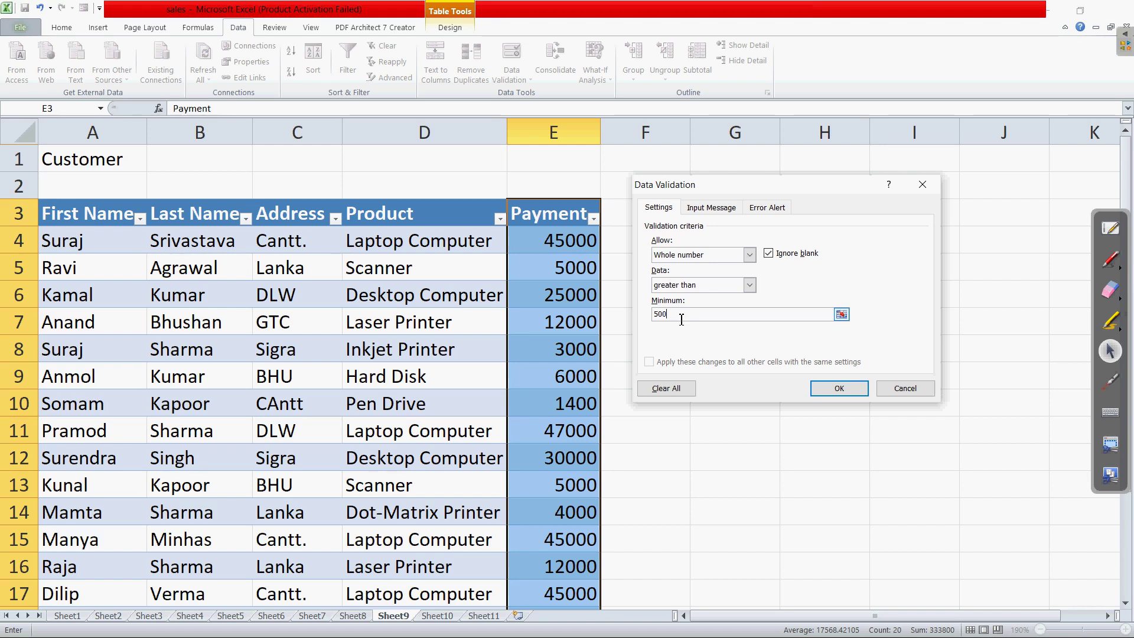
pyautogui.doubleClick(681, 320)
pyautogui.write('1')
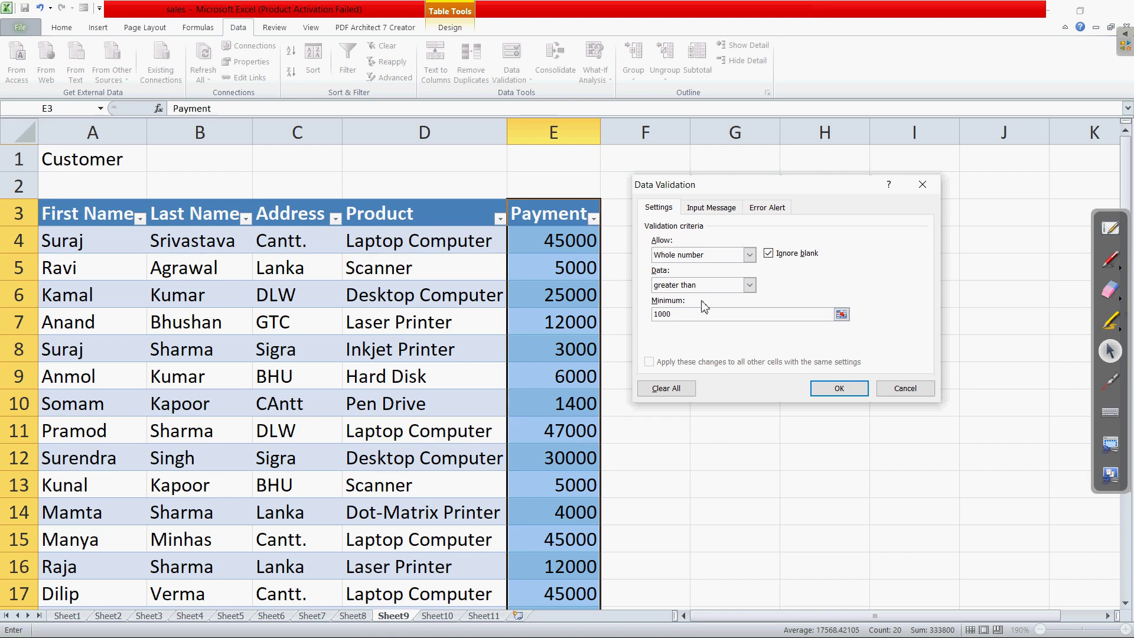
# Check the textbook's sample input message and enter "greater than 1000" as the input message text in Excel.
pyautogui.click(720, 211)
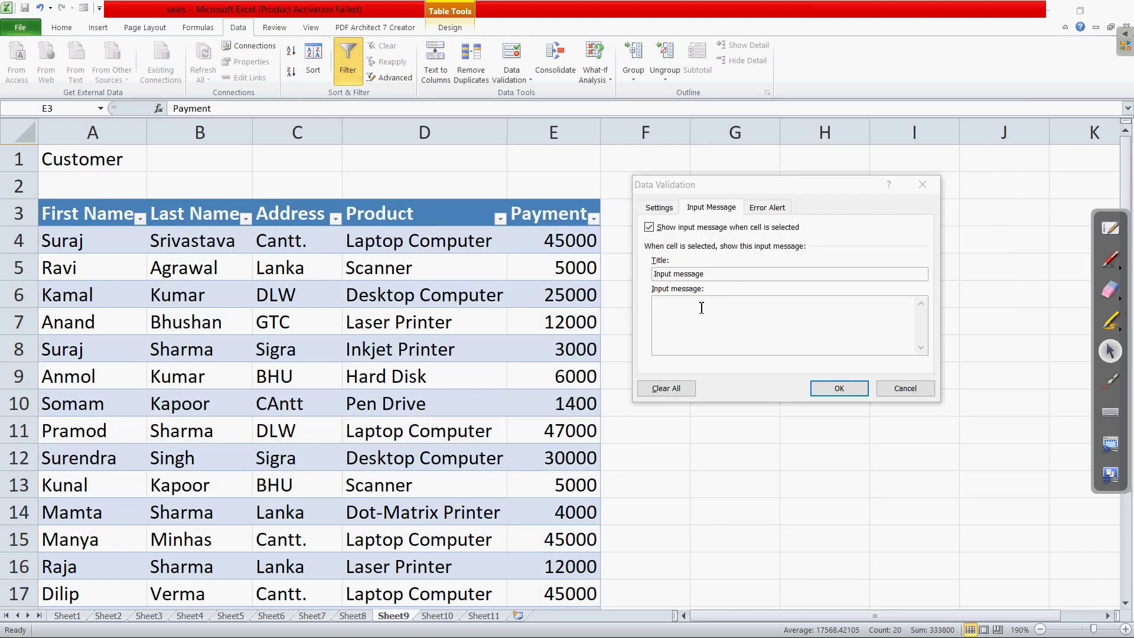
pyautogui.hotkey('alt', 'Tab')
pyautogui.press('Tab')
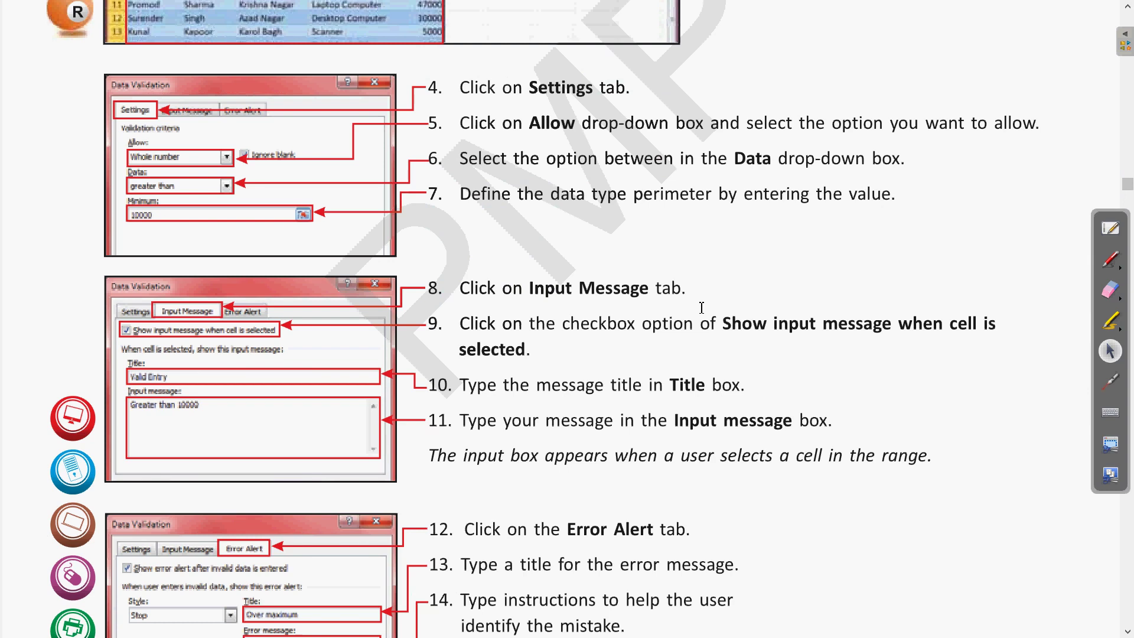
pyautogui.hotkey('alt', 'Tab')
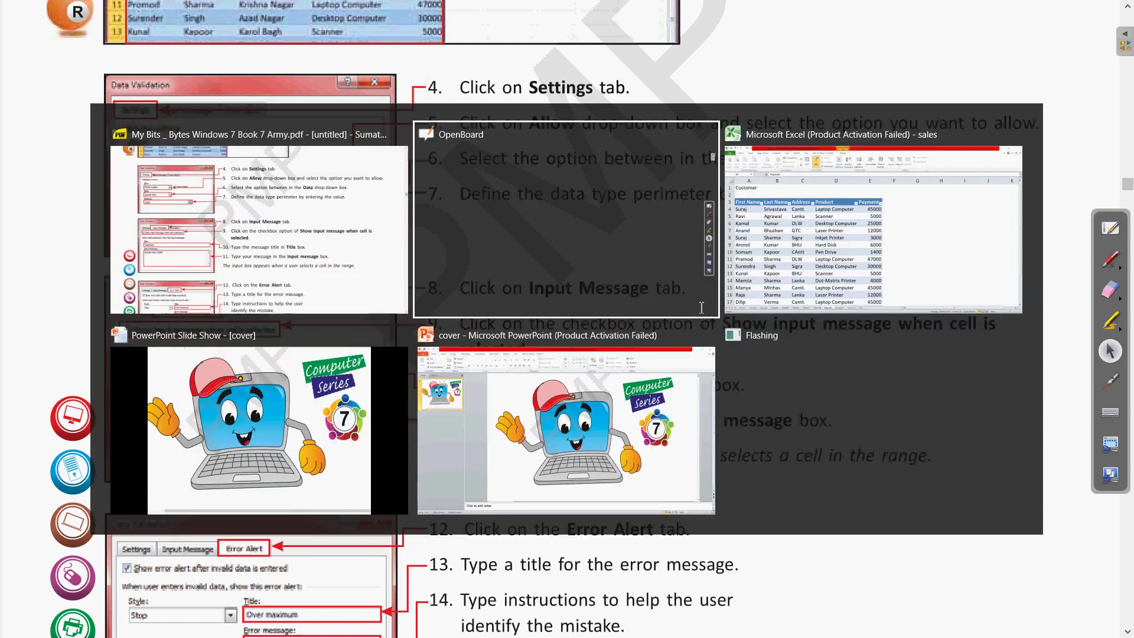
pyautogui.hotkey('alt', 'Tab')
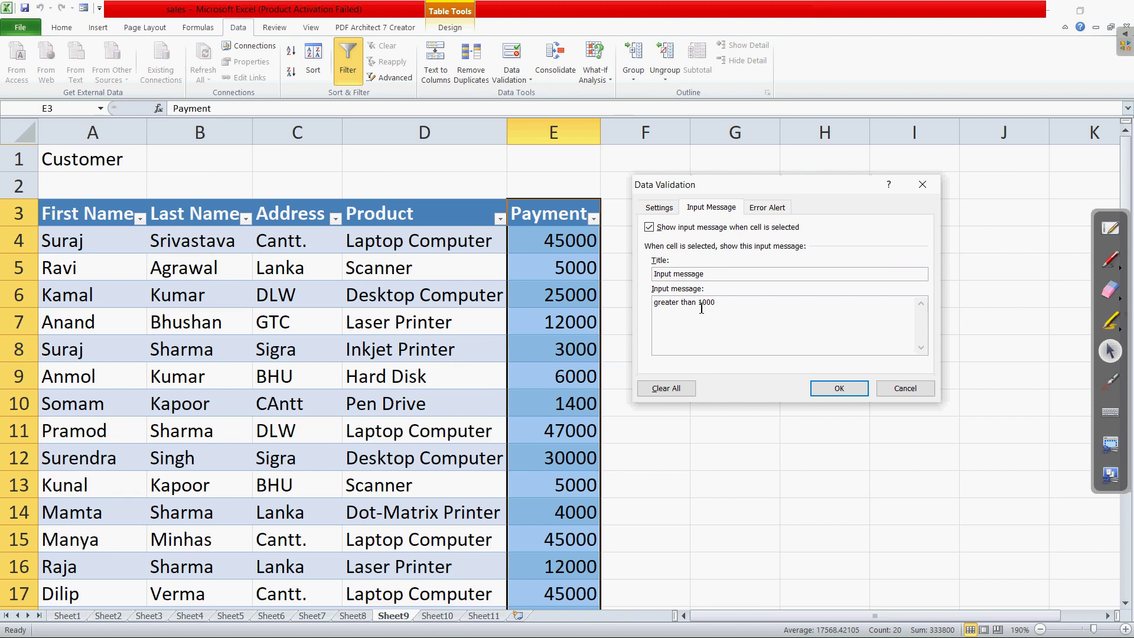
# Switch to the textbook and examine its Error Alert instructions, steps 12 to 15, with the laser pointer.
pyautogui.hotkey('alt', 'Tab')
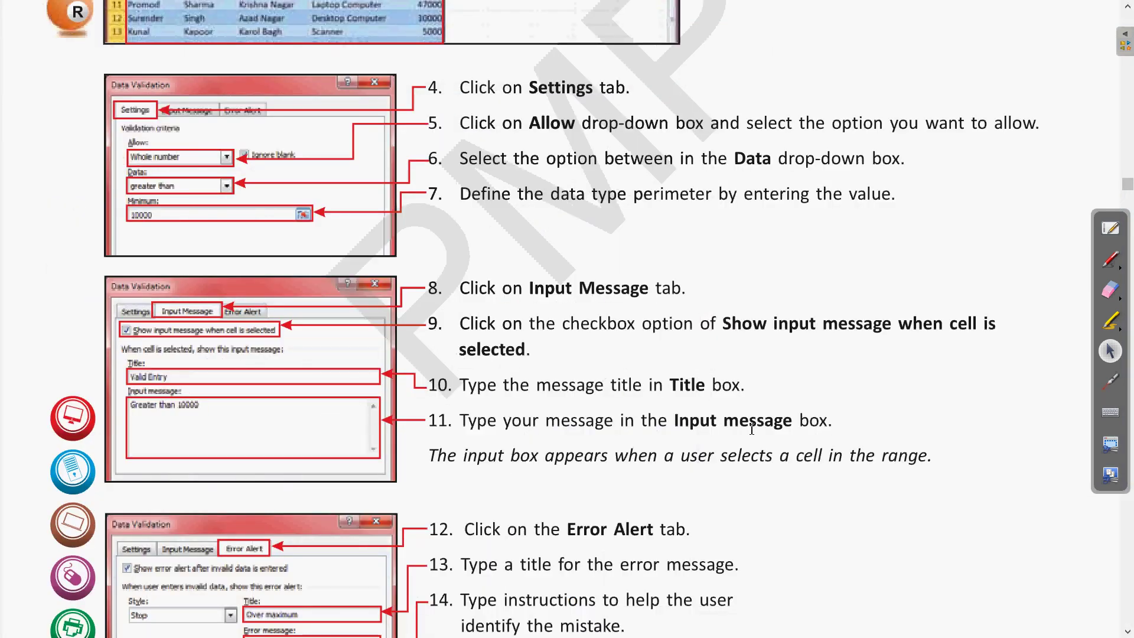
pyautogui.scroll(-1, 733, 443)
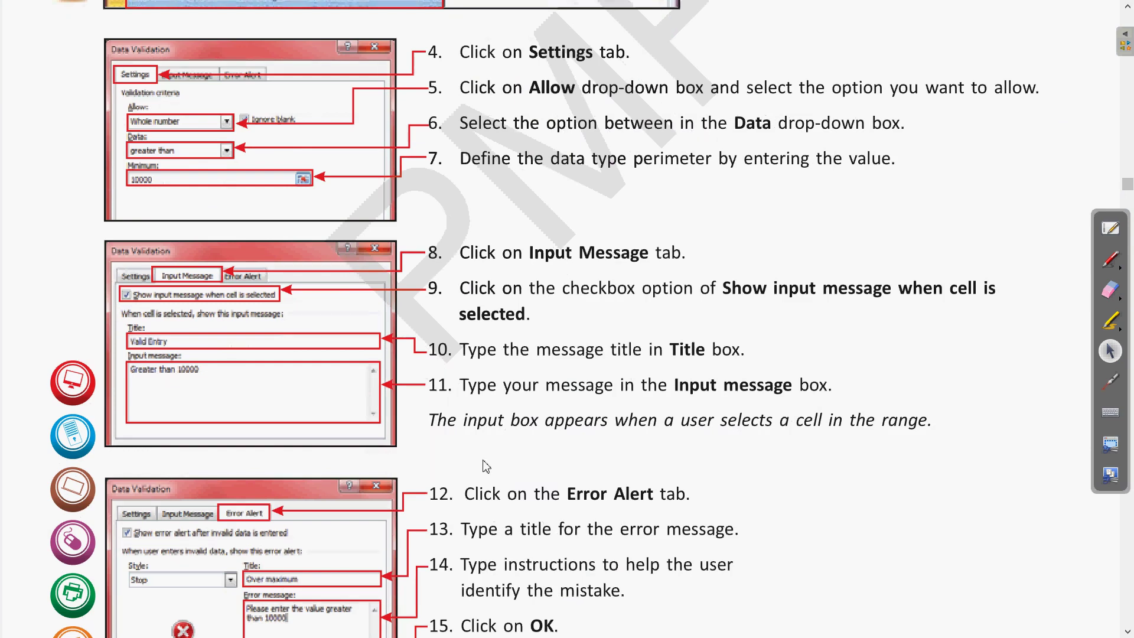
pyautogui.scroll(-1, 511, 430)
pyautogui.scroll(-1, 531, 413)
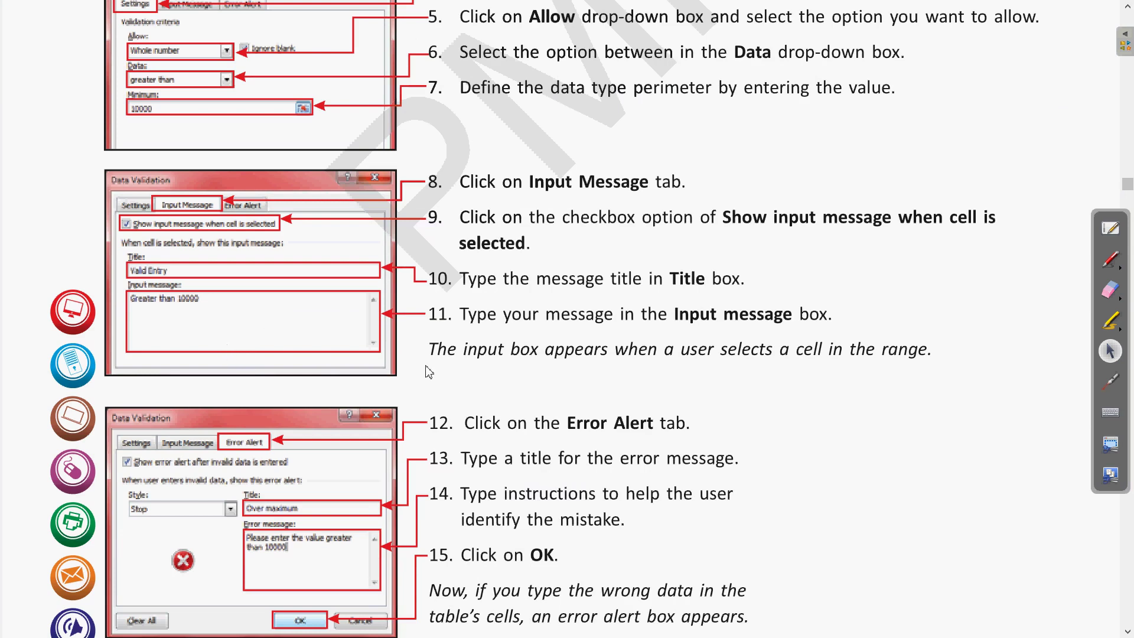
pyautogui.click(1110, 381)
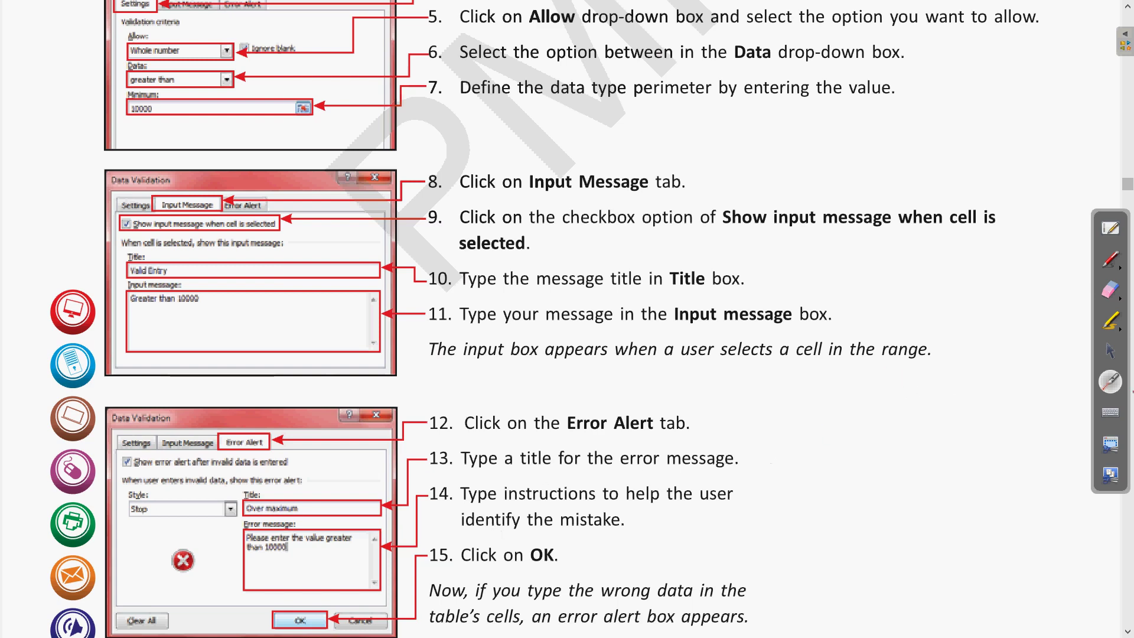
pyautogui.click(1110, 350)
pyautogui.scroll(-1, 820, 446)
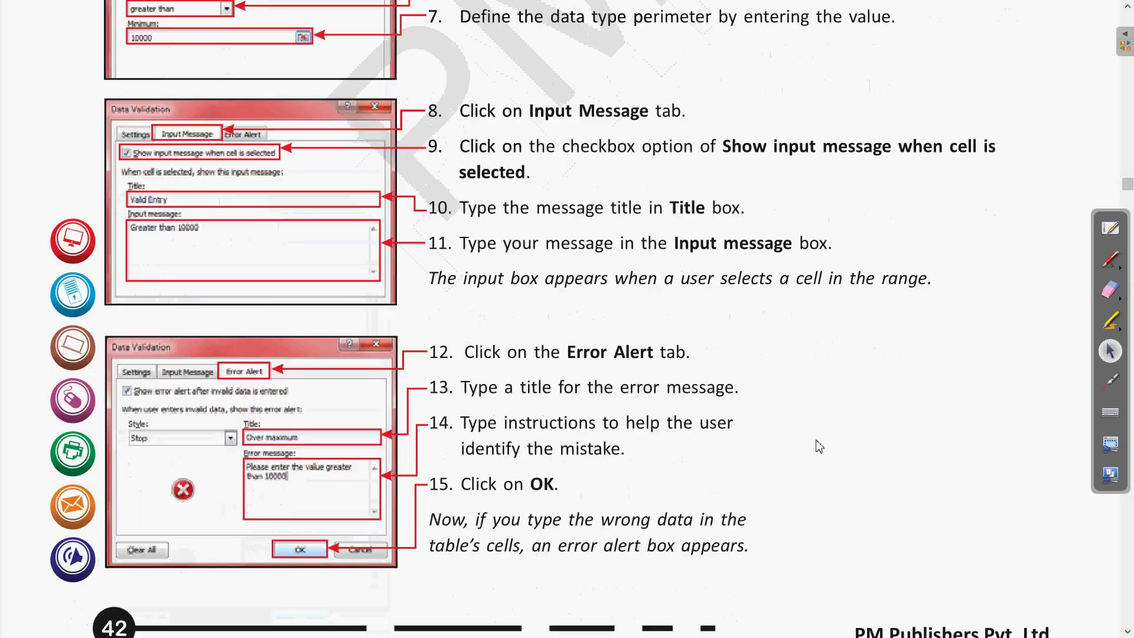
pyautogui.click(1115, 386)
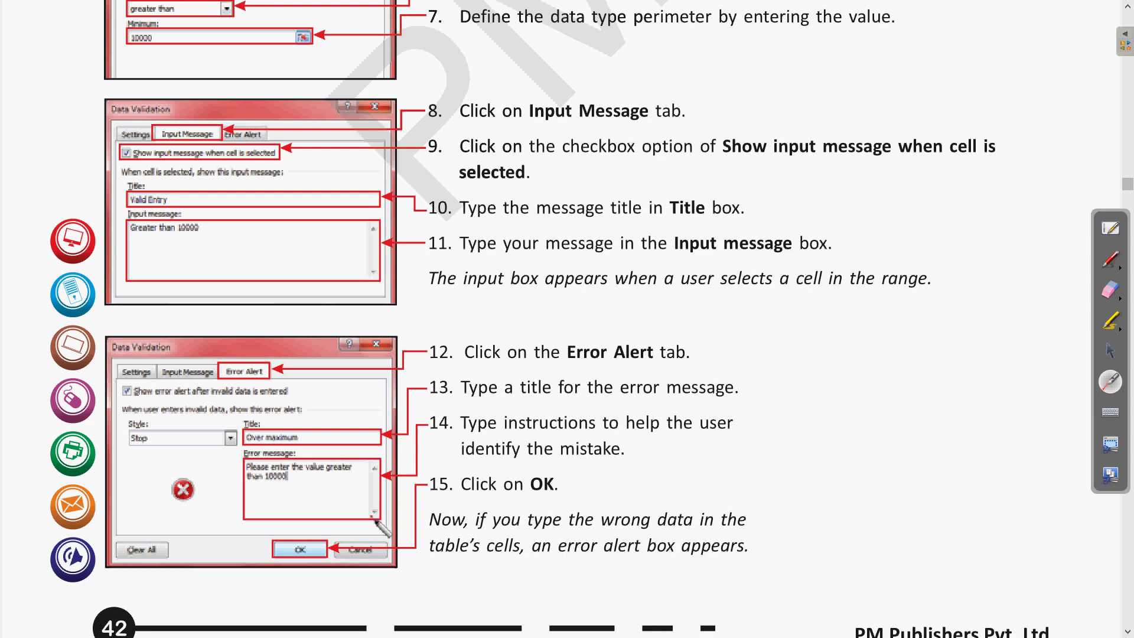
# Return to Excel and set the error alert title to "Error message" and its text to "Please enter value greater than 1000".
pyautogui.hotkey('alt', 'Tab')
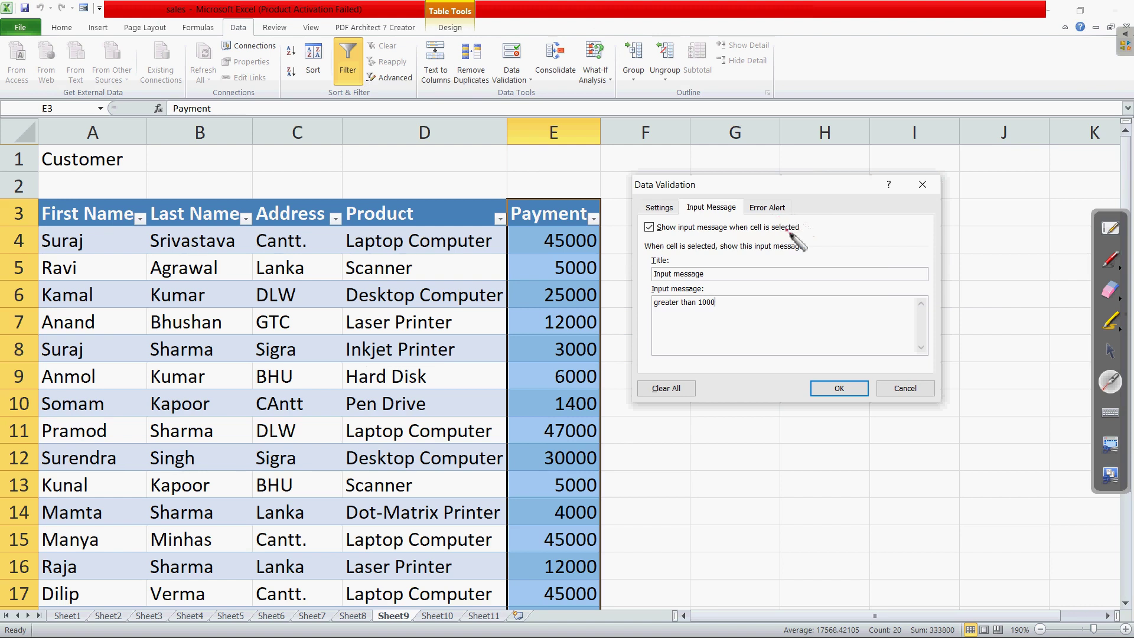
pyautogui.click(1110, 350)
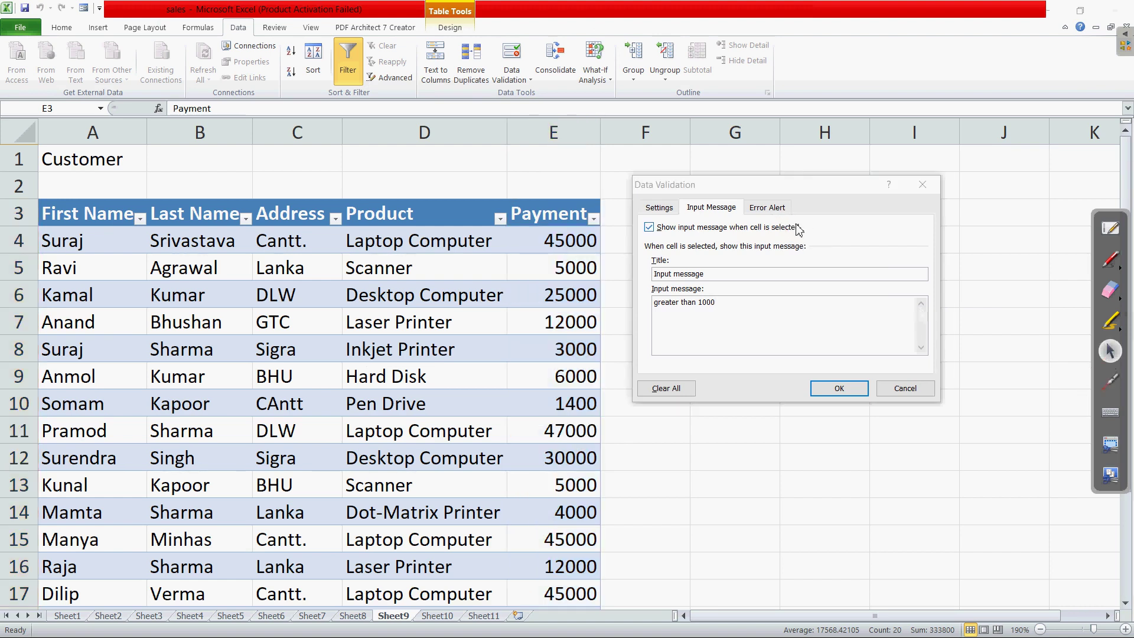
pyautogui.click(780, 210)
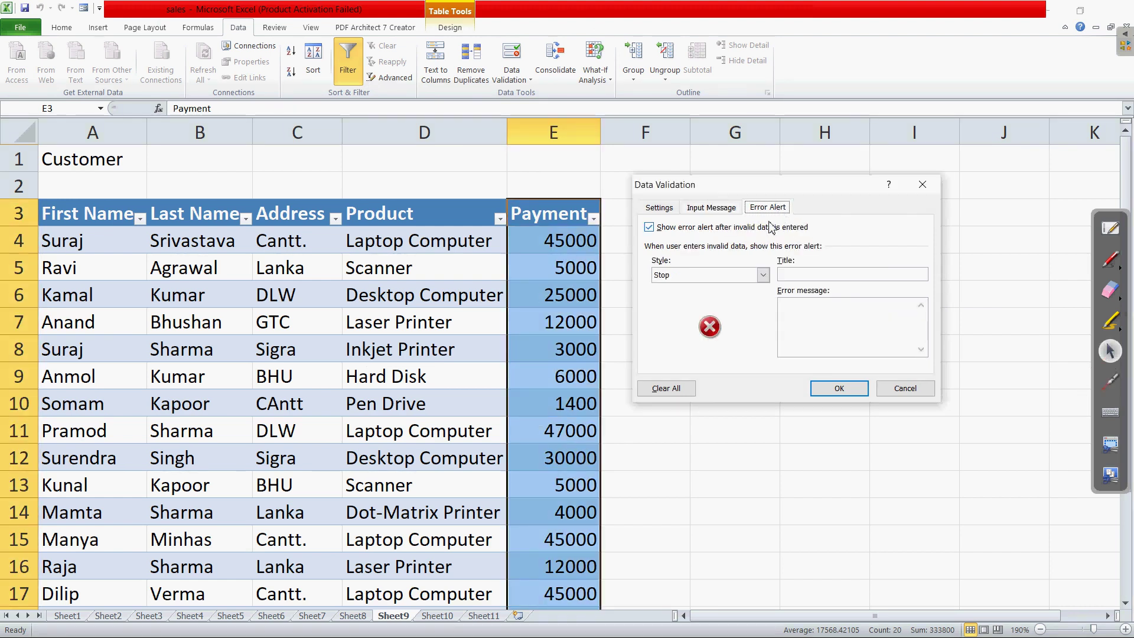
pyautogui.click(831, 275)
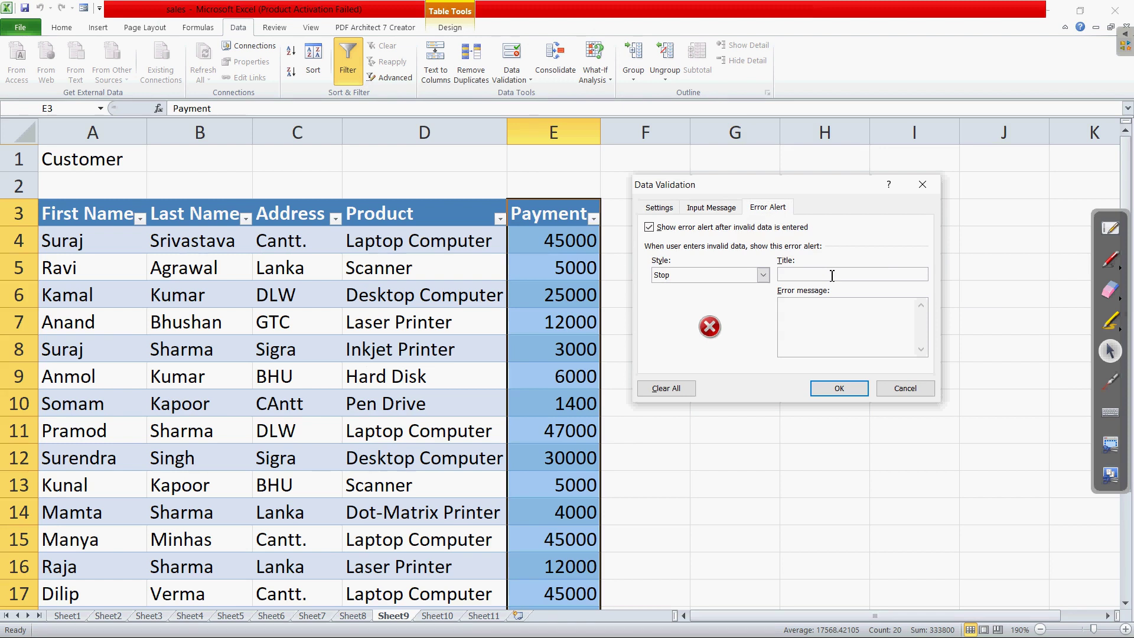
pyautogui.write('Error message')
pyautogui.click(824, 317)
pyautogui.write('Please enter value greater tha')
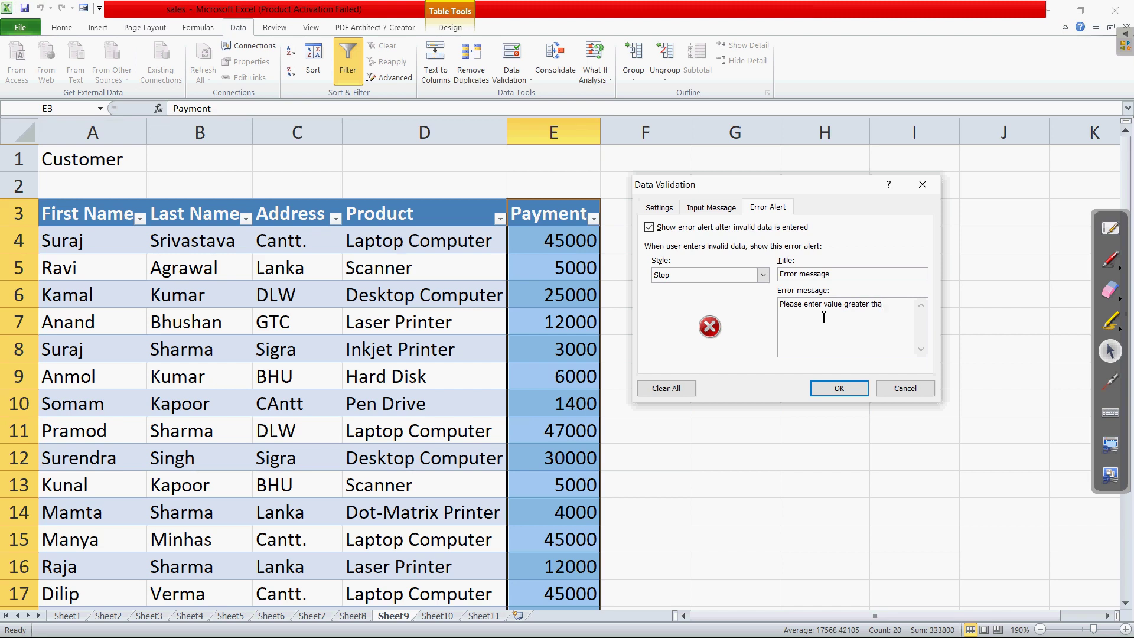
pyautogui.write('n 1000')
# Switch to the textbook and point out step 15 and the note on wrong data with the laser pointer.
pyautogui.click(1110, 381)
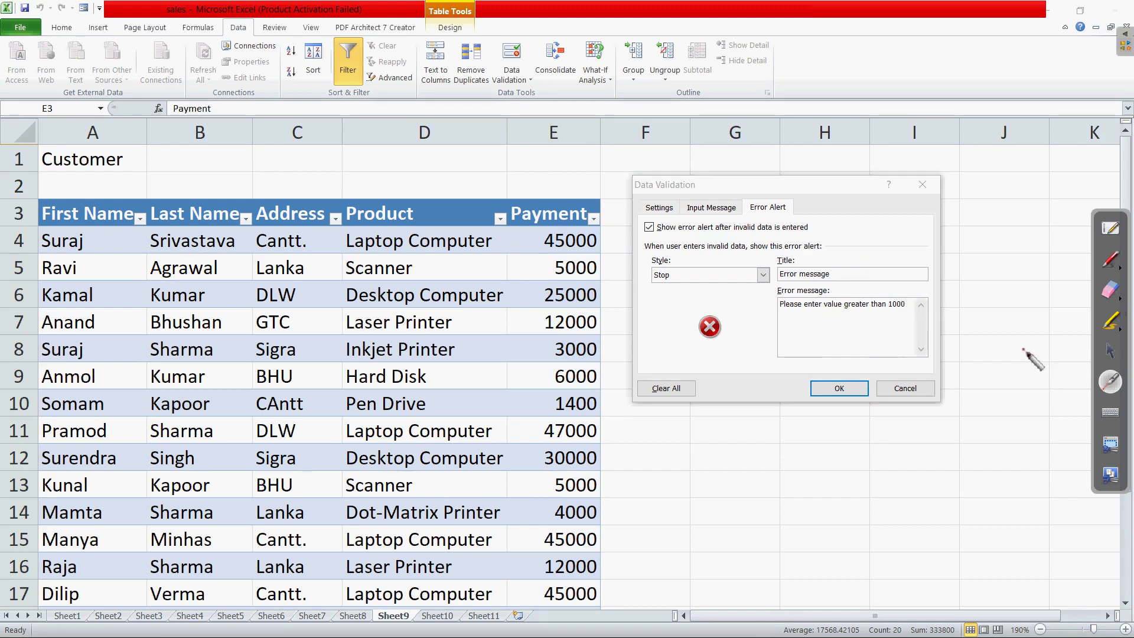
pyautogui.hotkey('alt', 'Tab')
pyautogui.hotkey('alt', 'Tab')
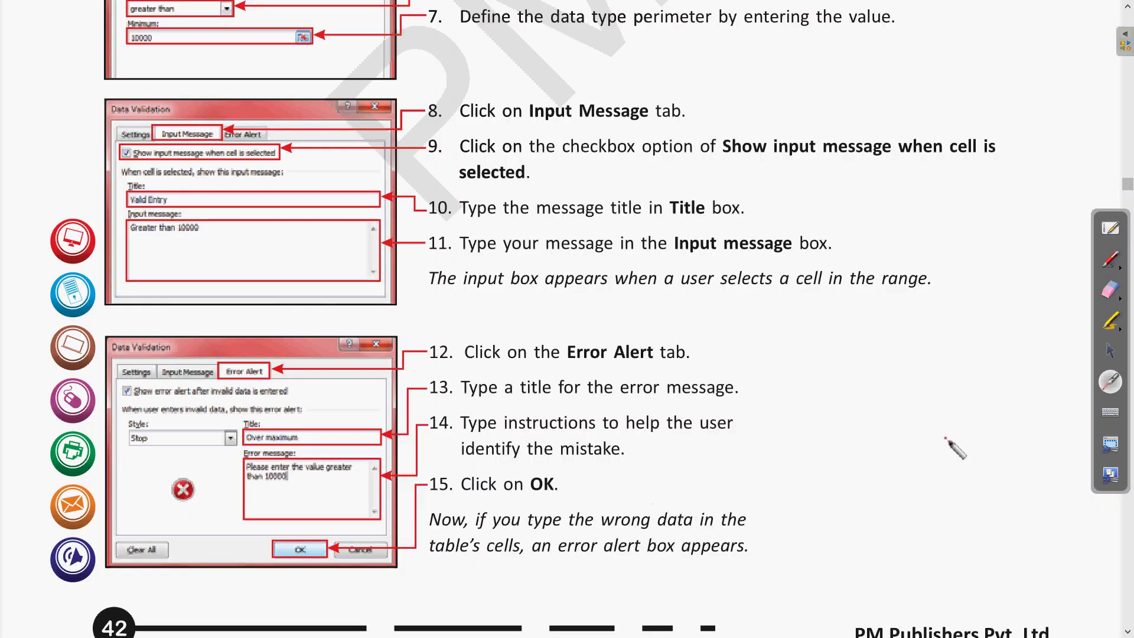
pyautogui.click(1109, 350)
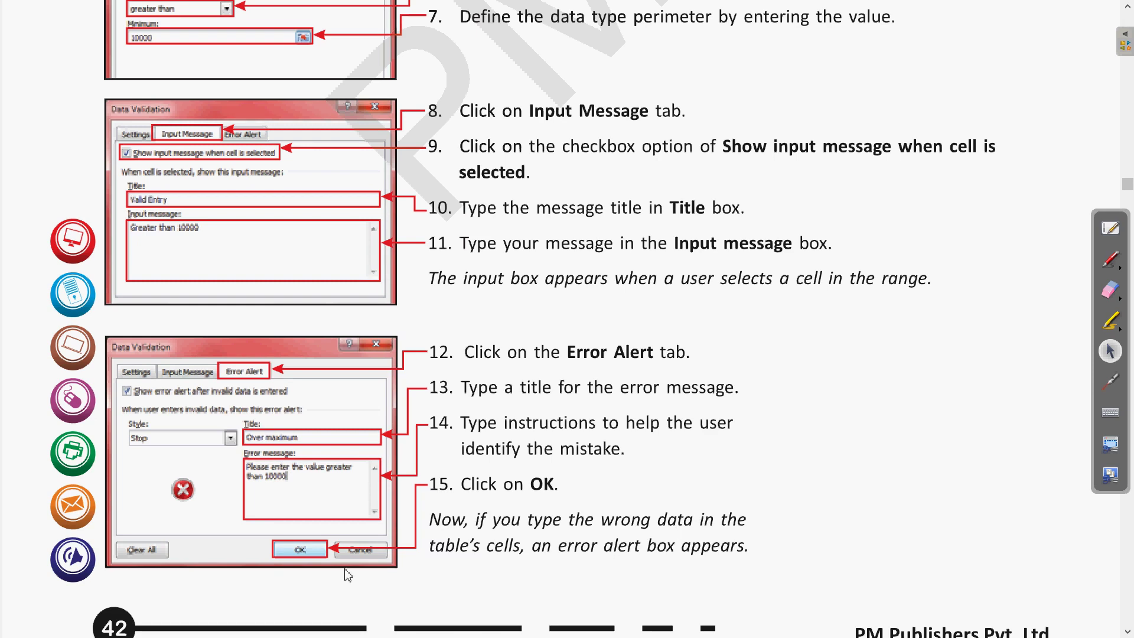
pyautogui.click(1112, 383)
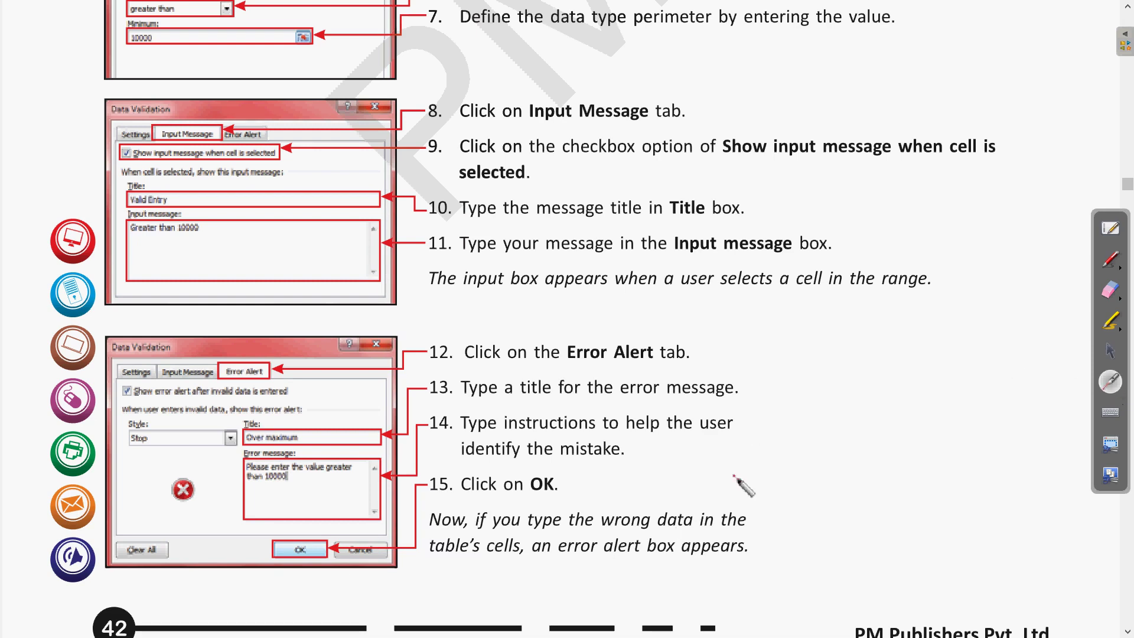
pyautogui.moveTo(532, 570); pyautogui.dragTo(761, 558)
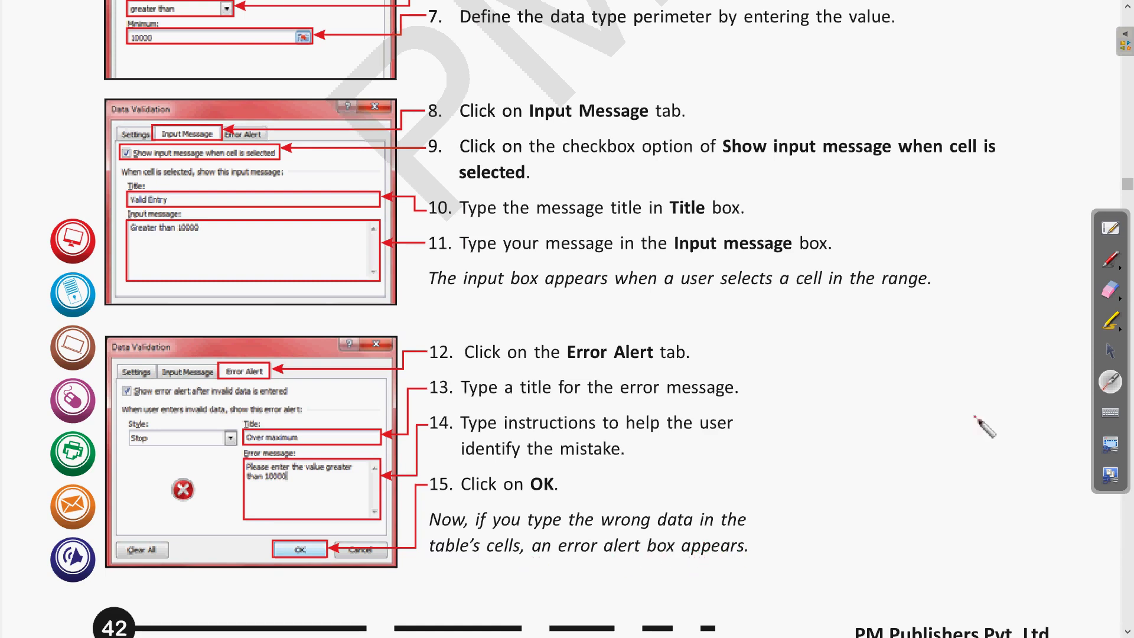
# Review the textbook's Error Alert steps, return to Excel and apply the data validation rule to the Payment column.
pyautogui.click(1110, 350)
pyautogui.scroll(-4, 715, 414)
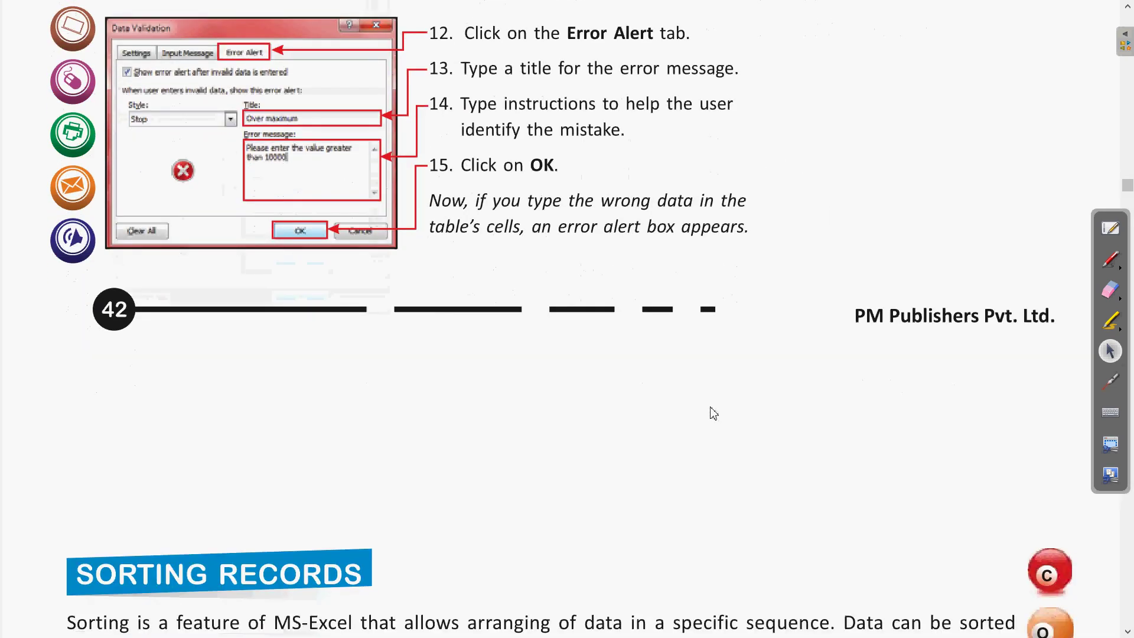
pyautogui.scroll(4, 679, 412)
pyautogui.scroll(2, 645, 419)
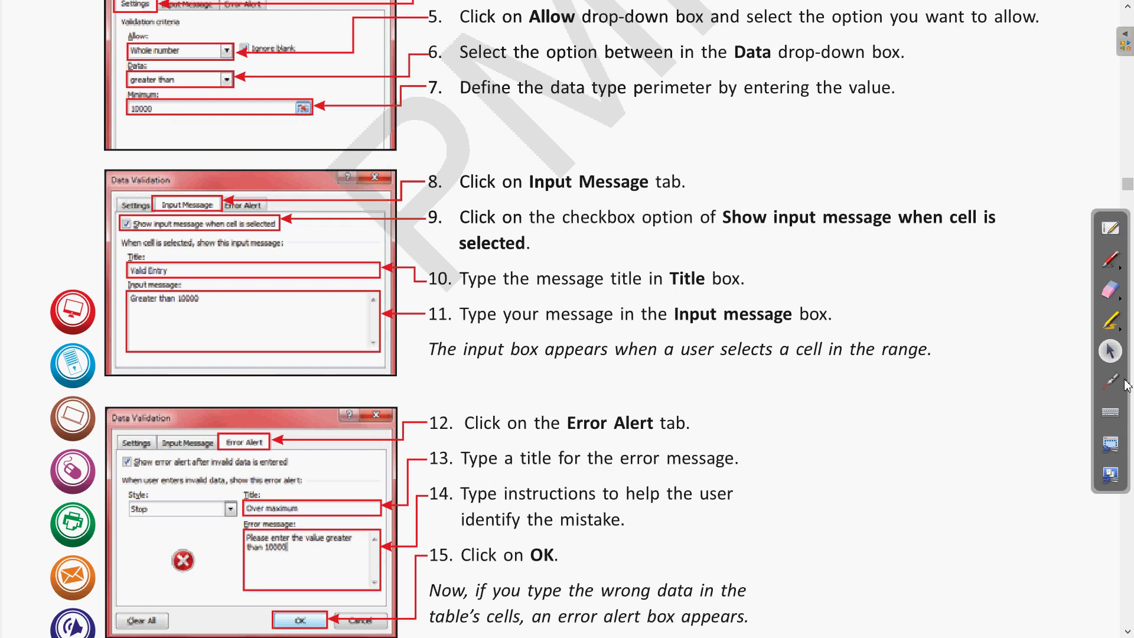
pyautogui.hotkey('alt', 'Tab')
pyautogui.hotkey('alt', 'Tab')
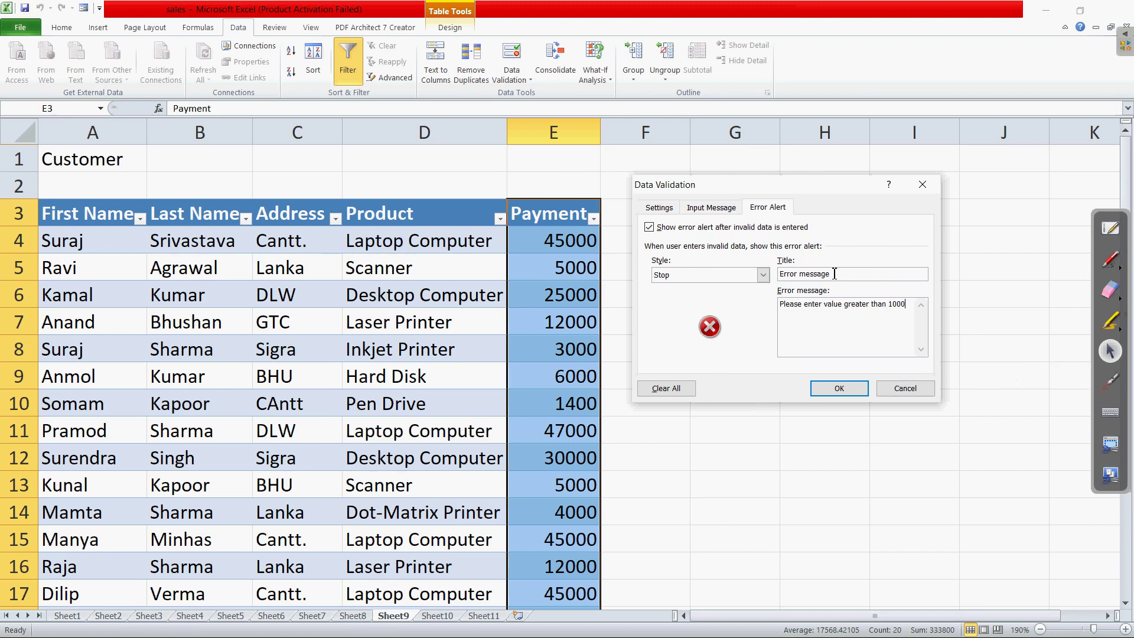
pyautogui.click(851, 394)
pyautogui.click(851, 396)
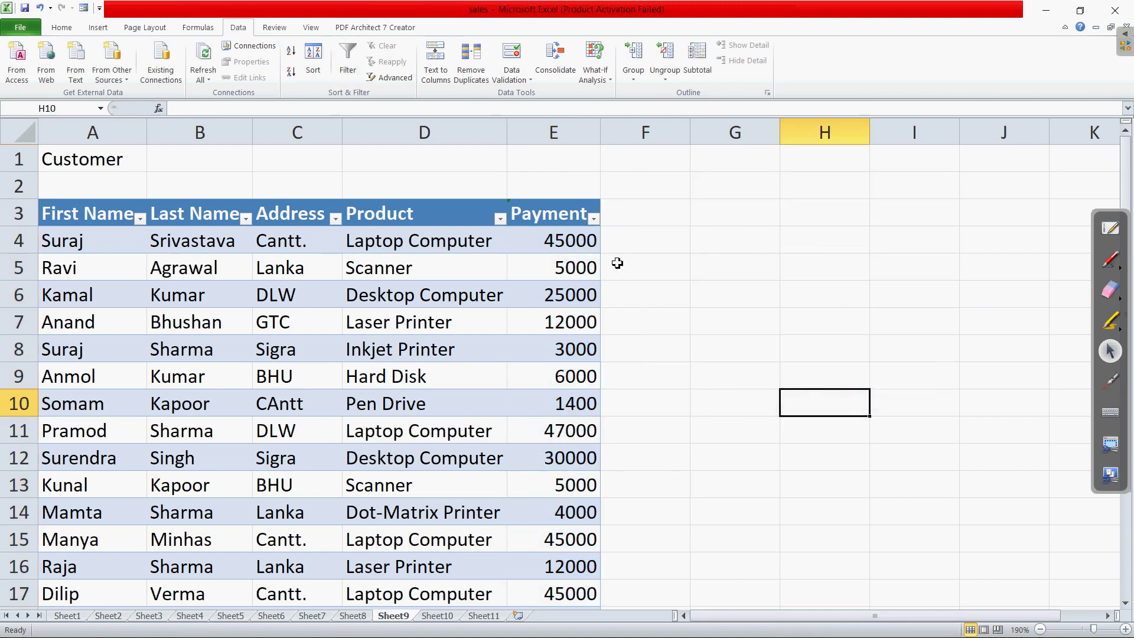
pyautogui.scroll(-3, 642, 455)
pyautogui.scroll(1, 644, 455)
pyautogui.scroll(2, 645, 456)
pyautogui.click(866, 478)
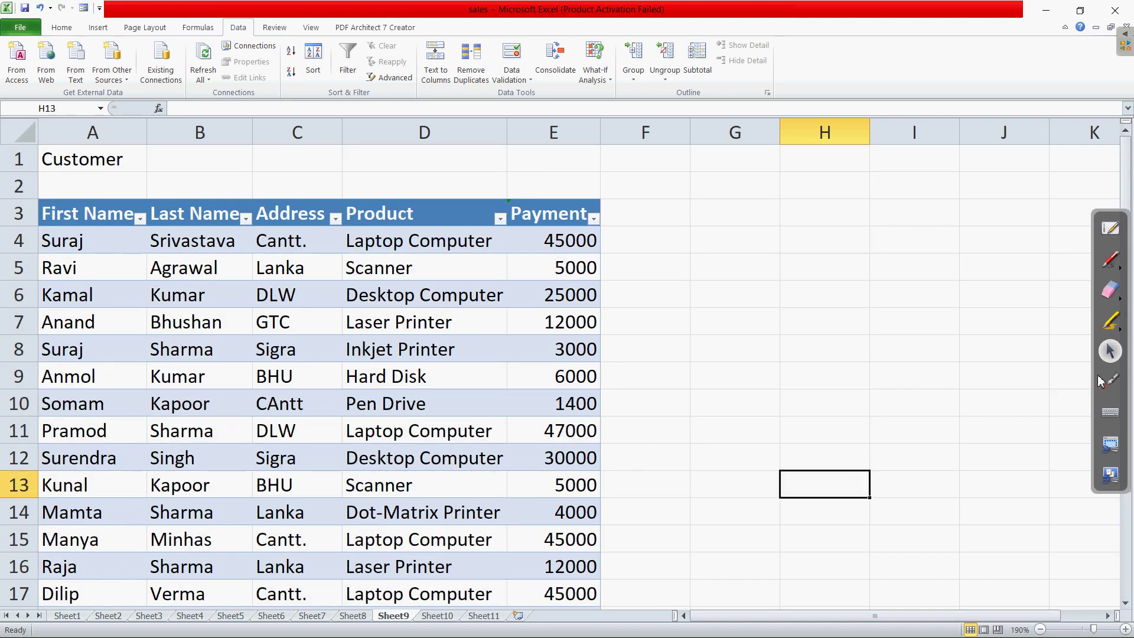
# Test the validation rule by trying to enter 800 as the Hard Disk payment in cell E9.
pyautogui.doubleClick(740, 375)
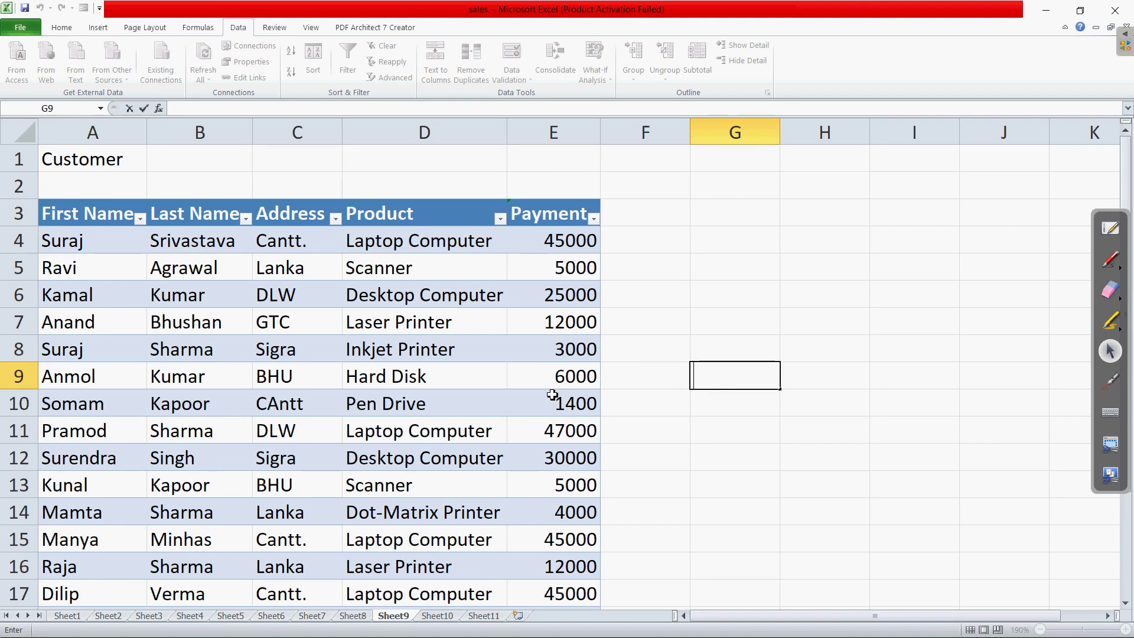
pyautogui.click(577, 381)
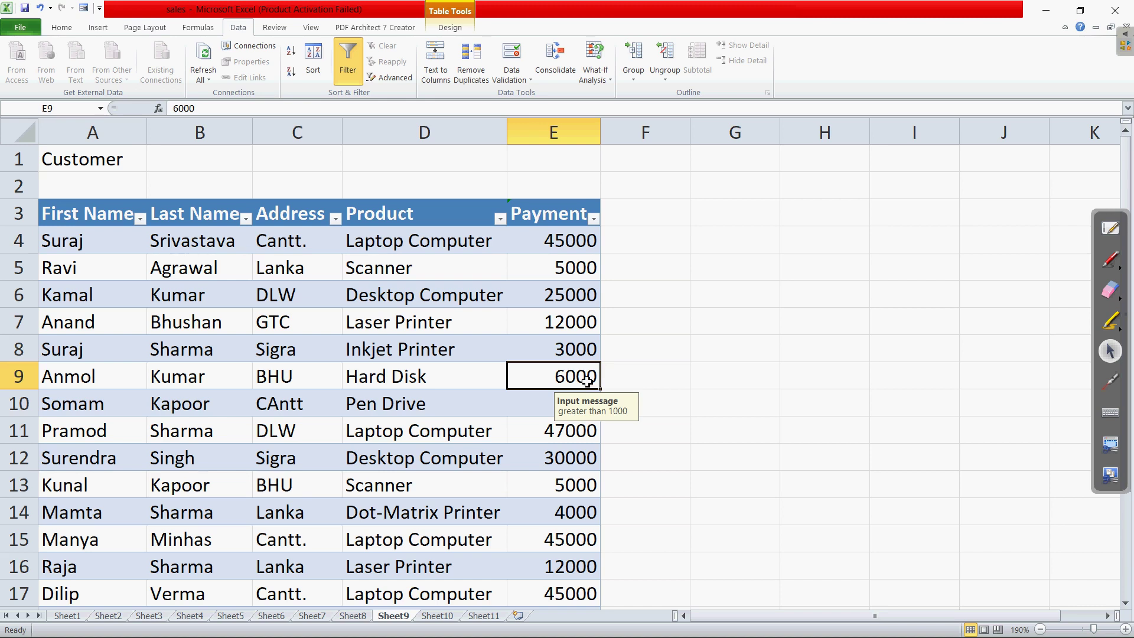
pyautogui.doubleClick(587, 378)
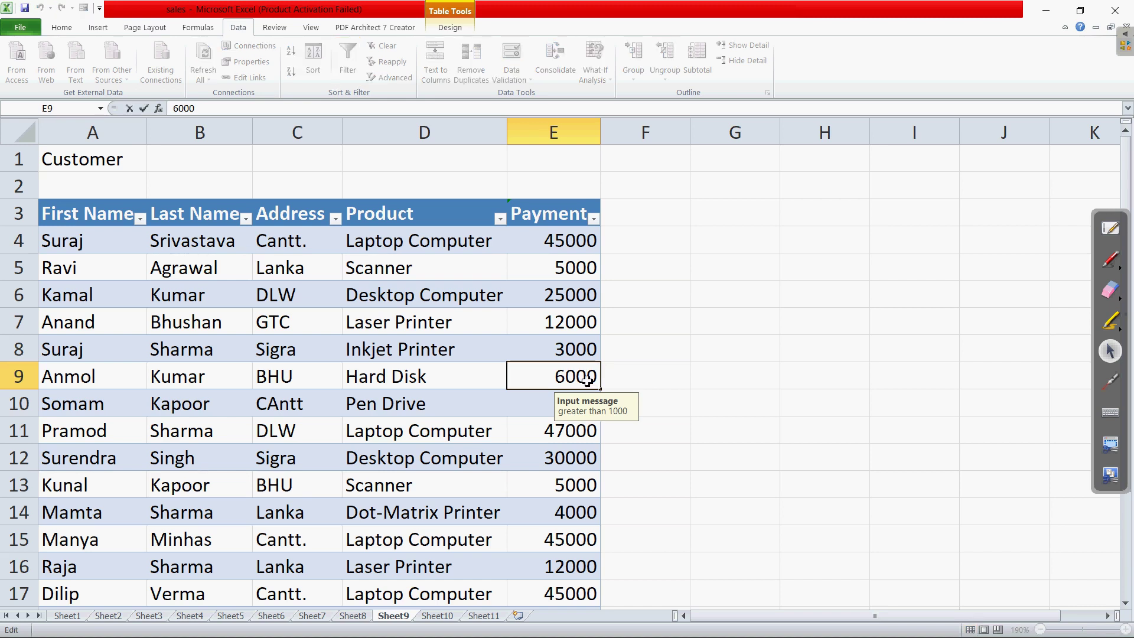
pyautogui.press('BackSpace')
pyautogui.press('BackSpace')
pyautogui.press('BackSpace')
pyautogui.press('Delete')
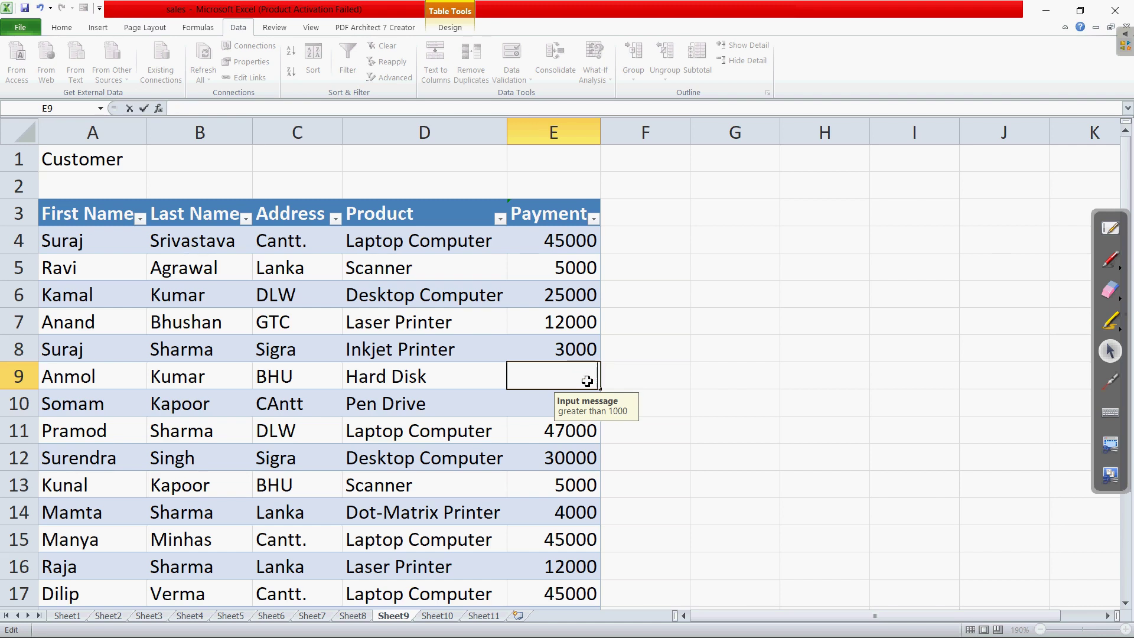
pyautogui.write('800')
pyautogui.press('Return')
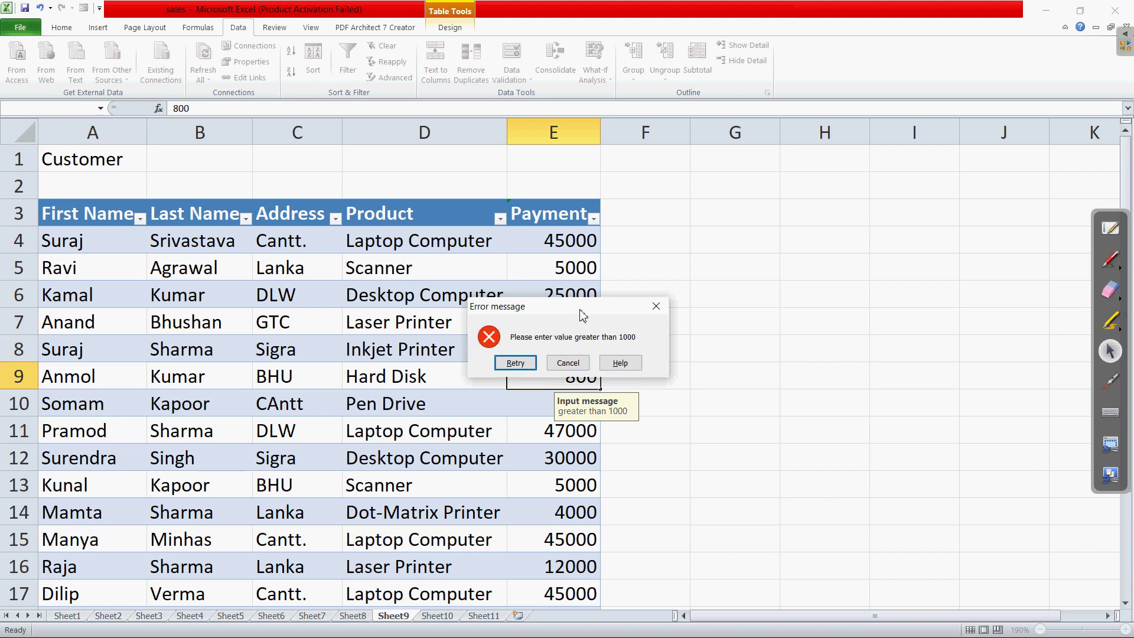
pyautogui.moveTo(581, 314); pyautogui.dragTo(611, 271)
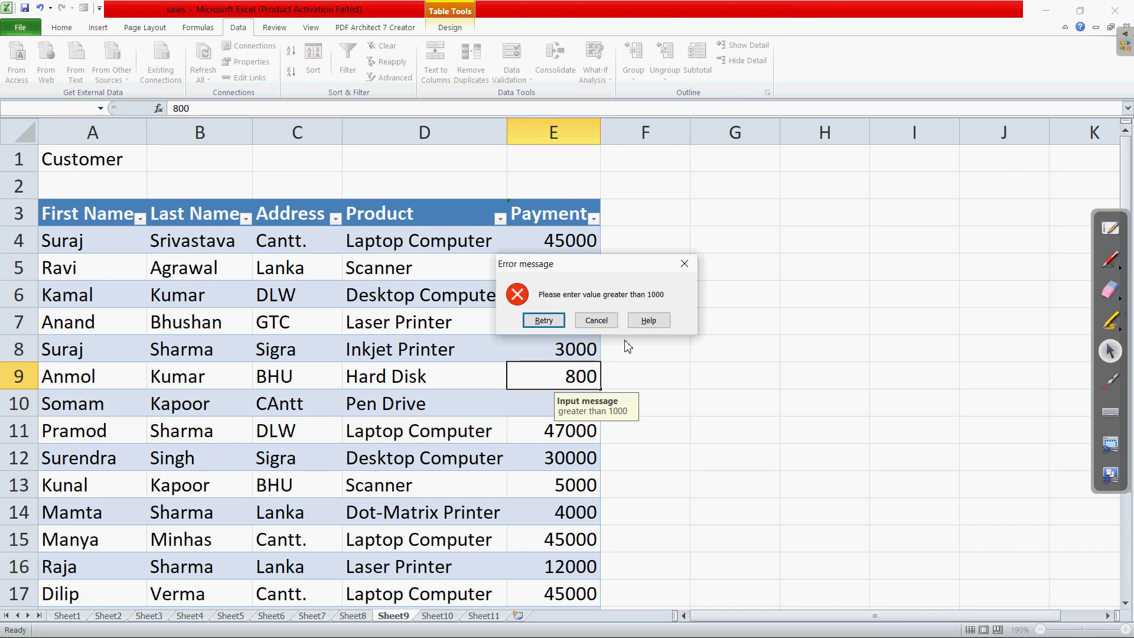
# Retry the rejected entry and set the Hard Disk payment in cell E9 to 6000.
pyautogui.click(543, 321)
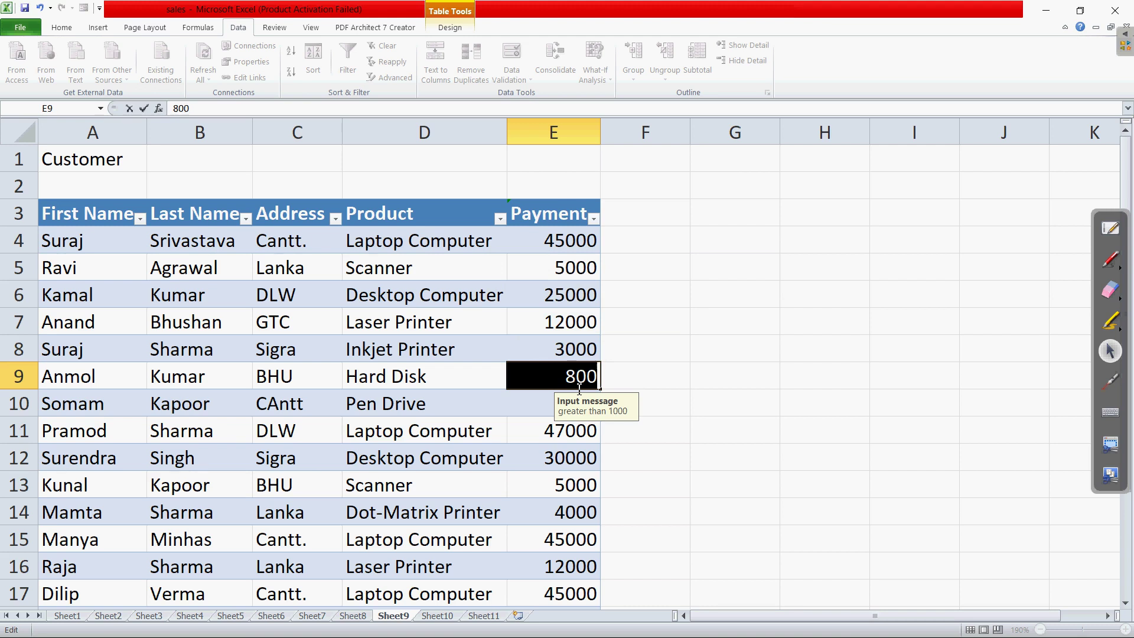
pyautogui.write('6')
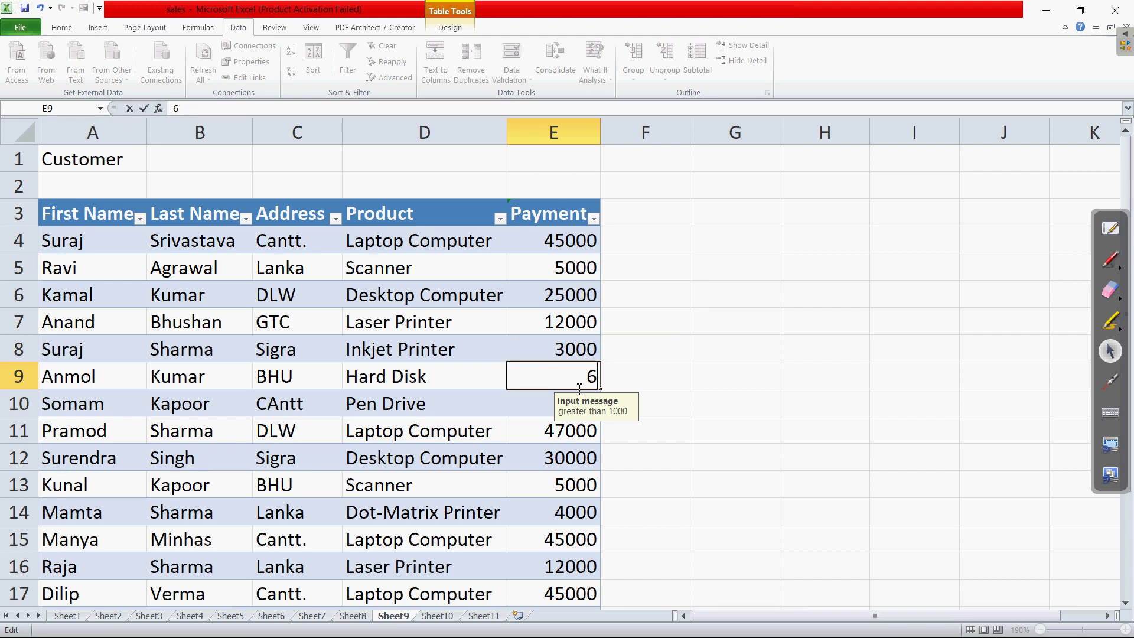
pyautogui.write('000')
pyautogui.press('Return')
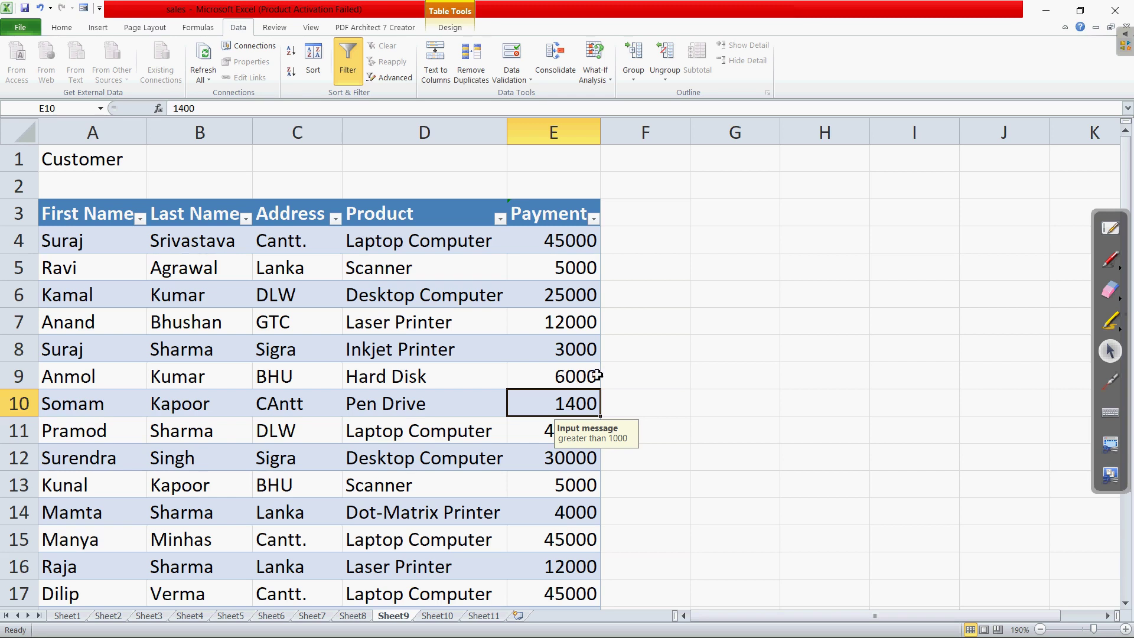
pyautogui.click(674, 376)
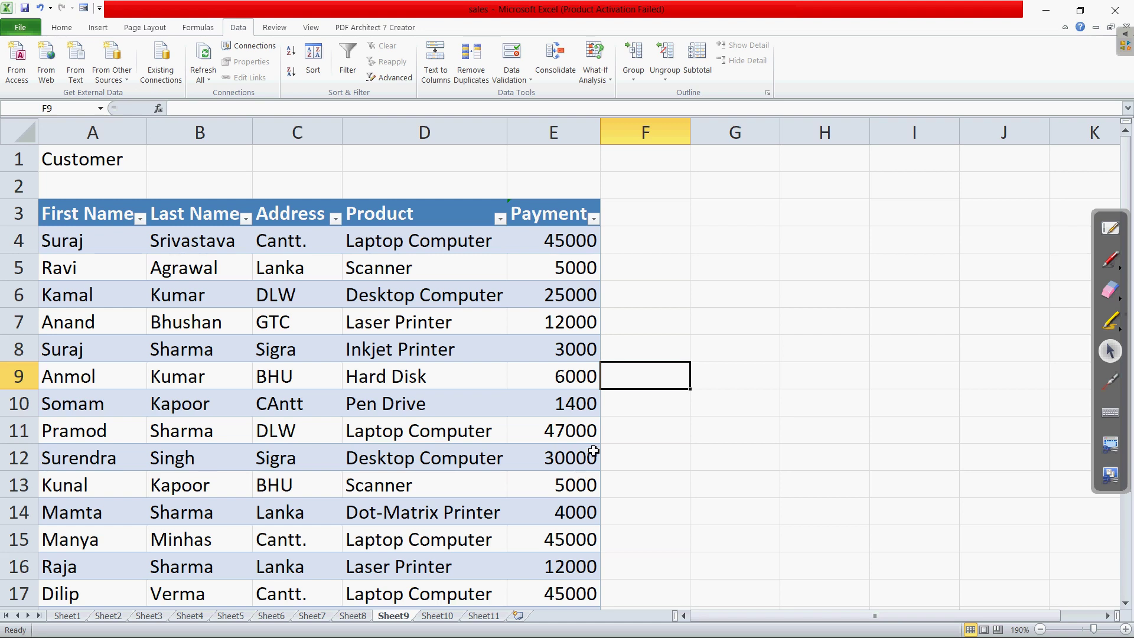
# Check the input message on Payment cells E6 and E5, and try to change the Pen Drive payment in E10 to 400.
pyautogui.click(575, 297)
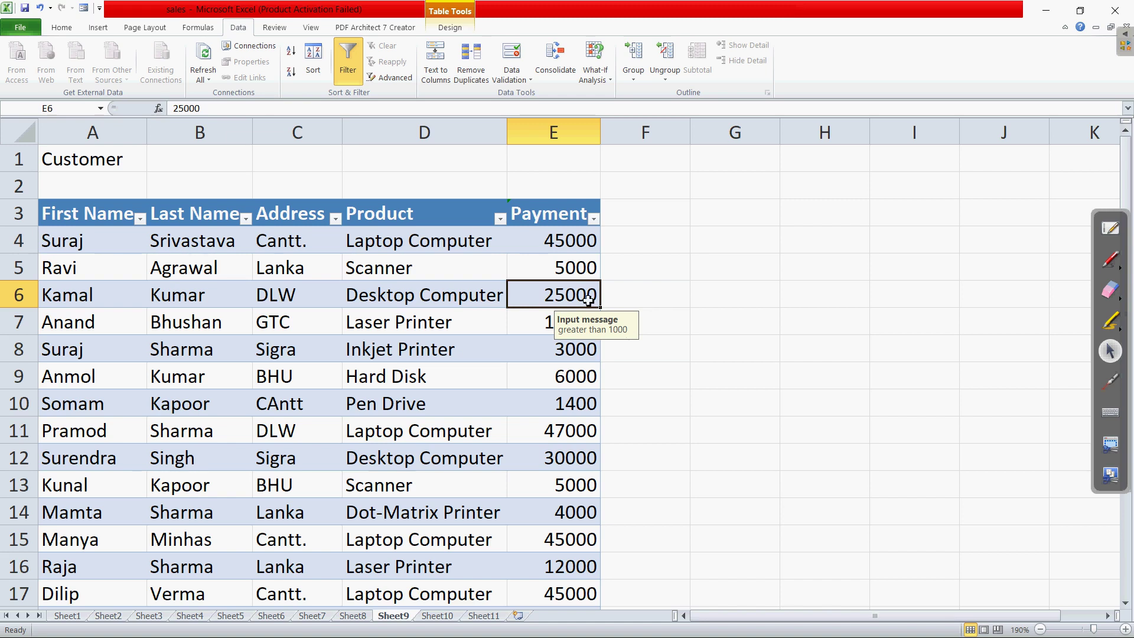
pyautogui.click(574, 272)
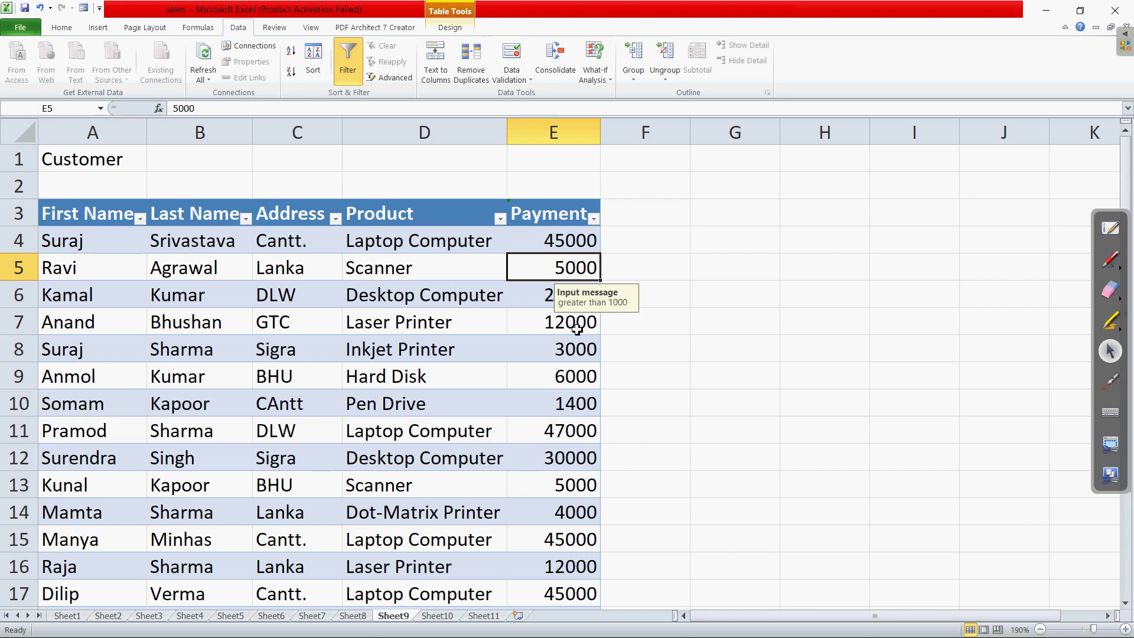
pyautogui.click(573, 408)
pyautogui.doubleClick(573, 408)
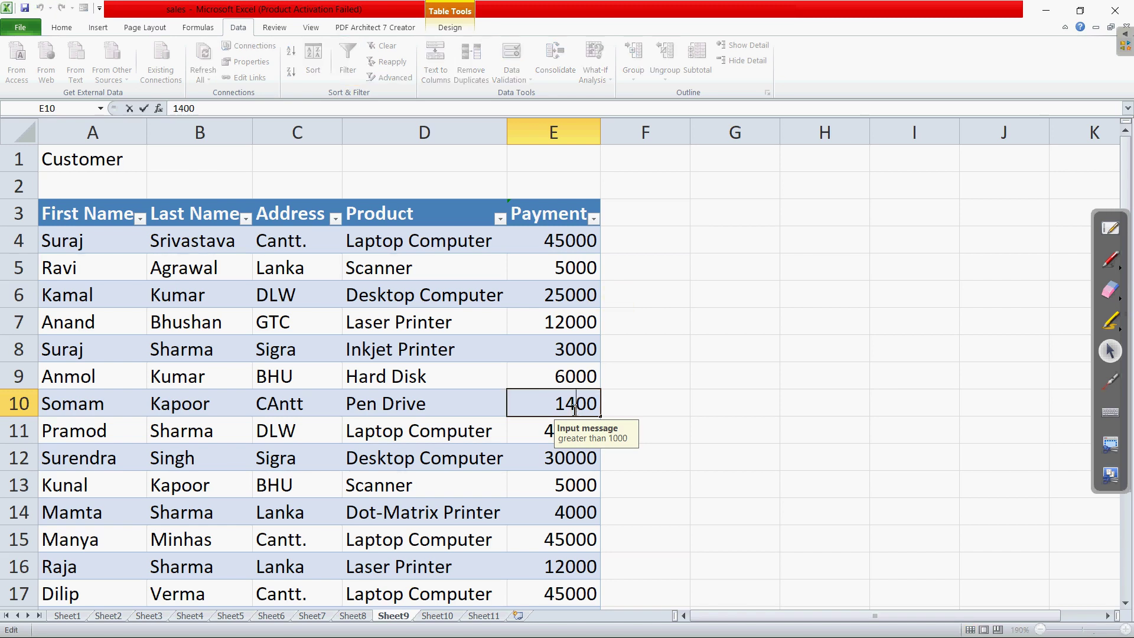
pyautogui.click(568, 403)
pyautogui.press('BackSpace')
pyautogui.press('Return')
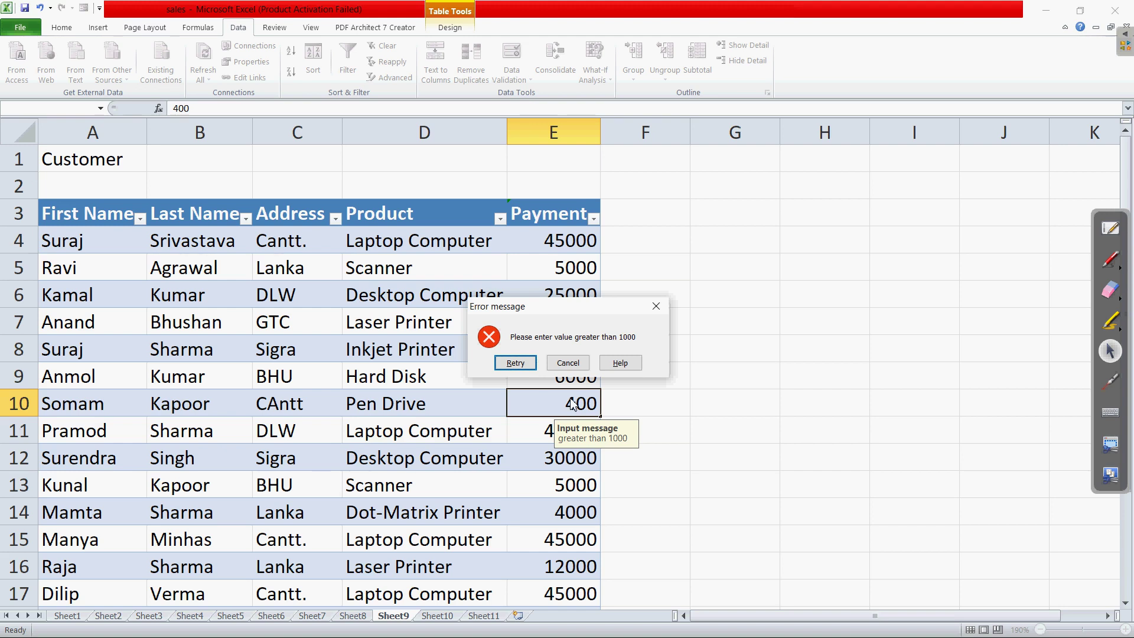
# Retry the rejected entry and set the Pen Drive payment in cell E10 to 1400.
pyautogui.click(515, 362)
pyautogui.click(565, 406)
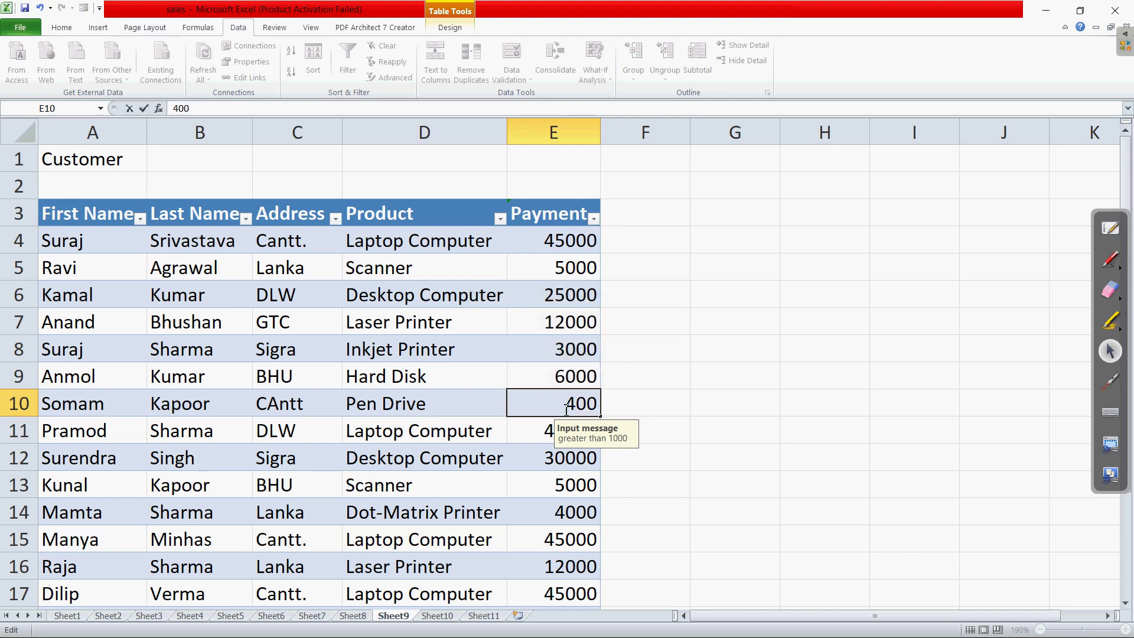
pyautogui.write('1')
pyautogui.press('Return')
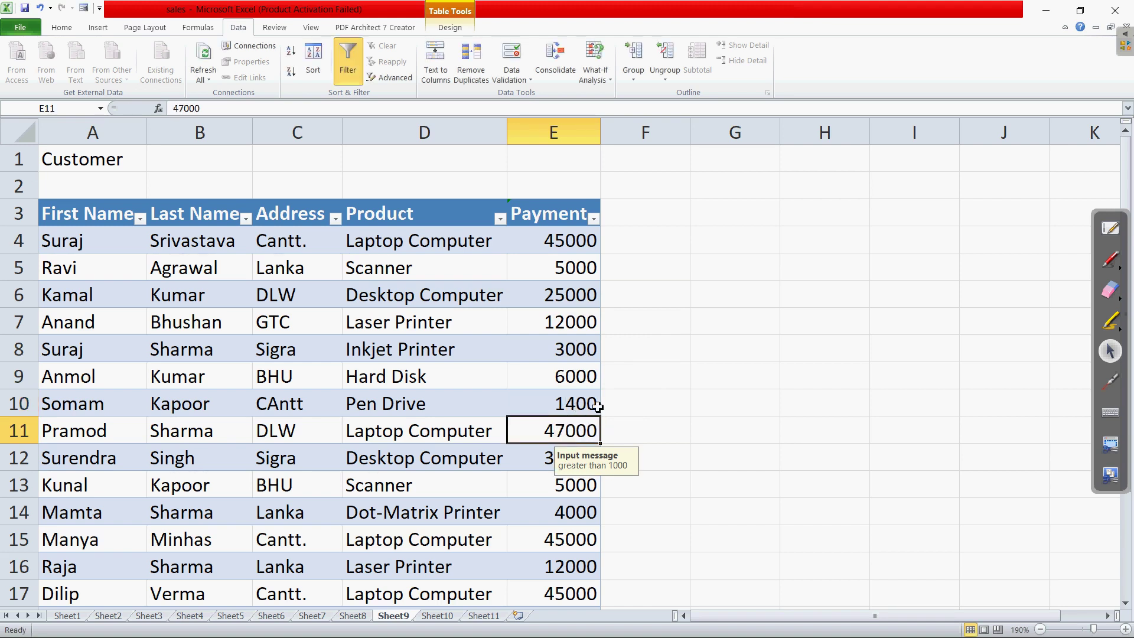
pyautogui.click(650, 396)
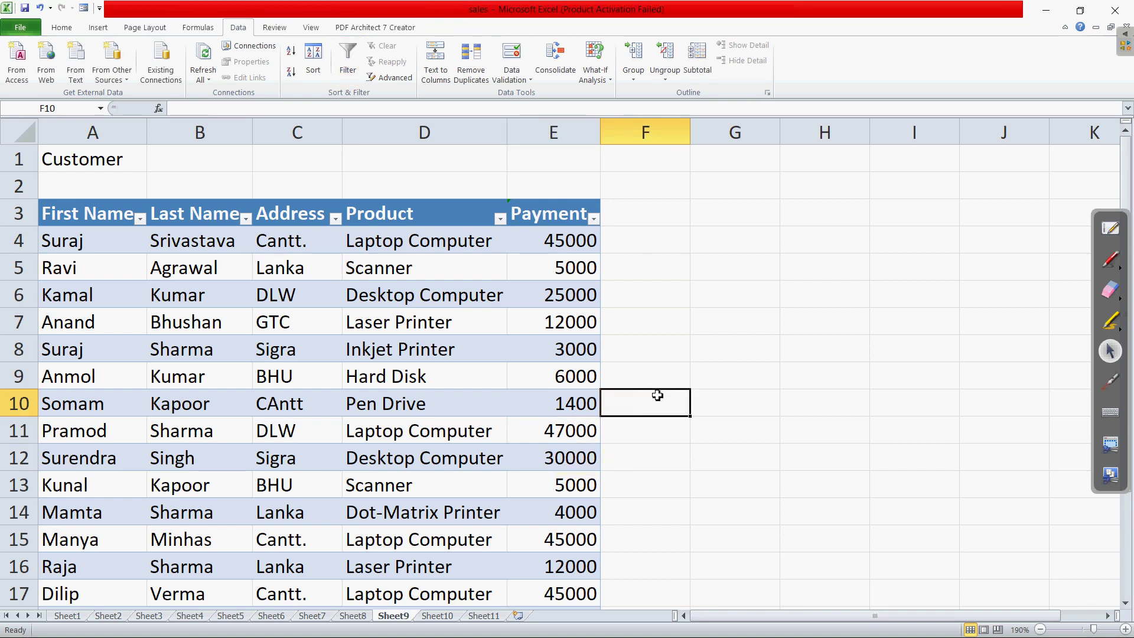
# Switch to the textbook, review the Data Validation steps and examine the Sorting Records section with the laser pointer.
pyautogui.hotkey('alt', 'Tab')
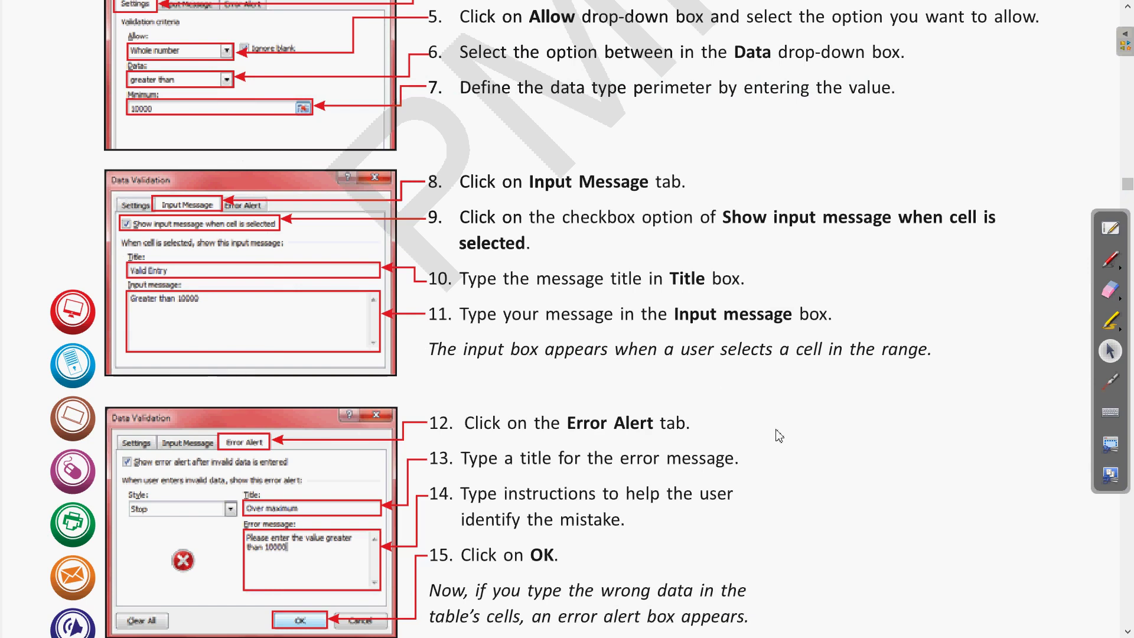
pyautogui.scroll(3, 785, 454)
pyautogui.scroll(3, 786, 454)
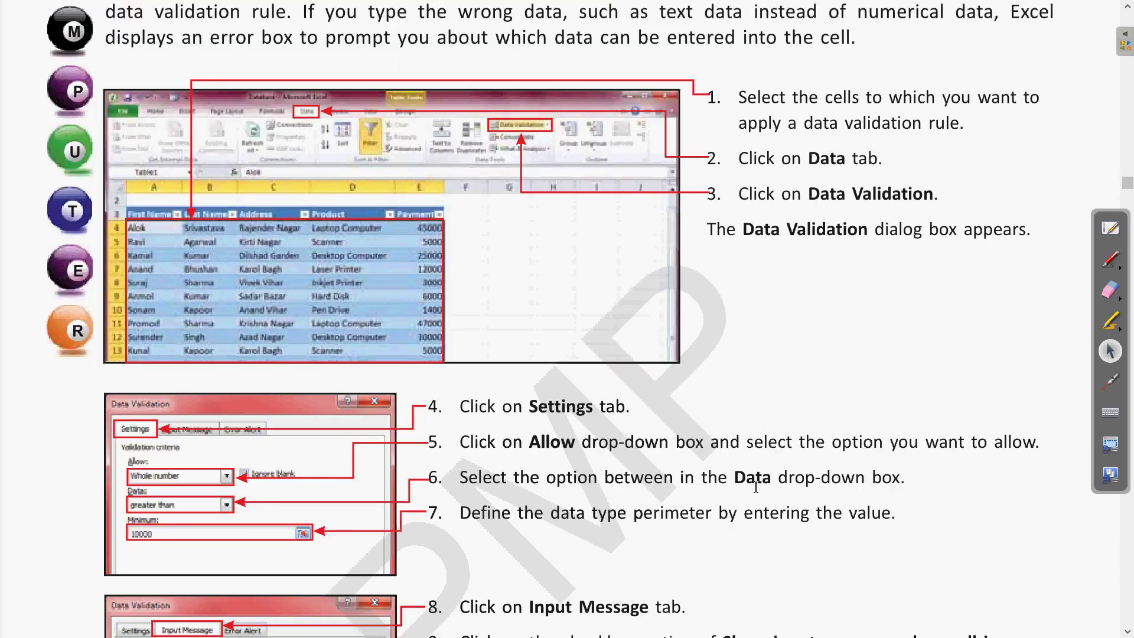
pyautogui.scroll(4, 756, 487)
pyautogui.scroll(-7, 756, 485)
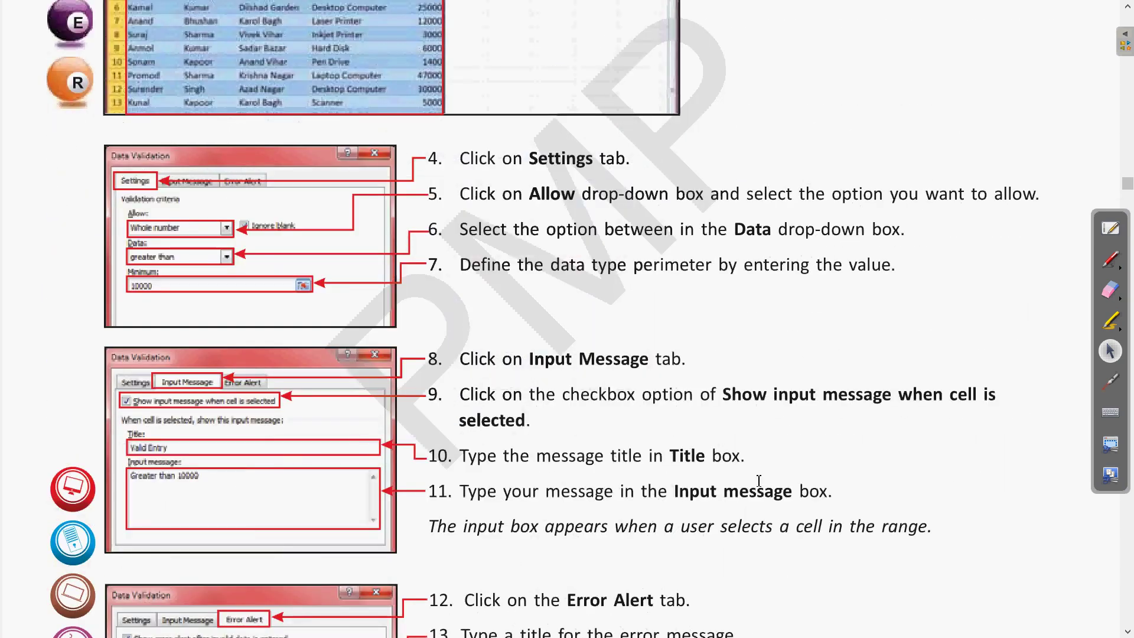
pyautogui.scroll(-7, 759, 481)
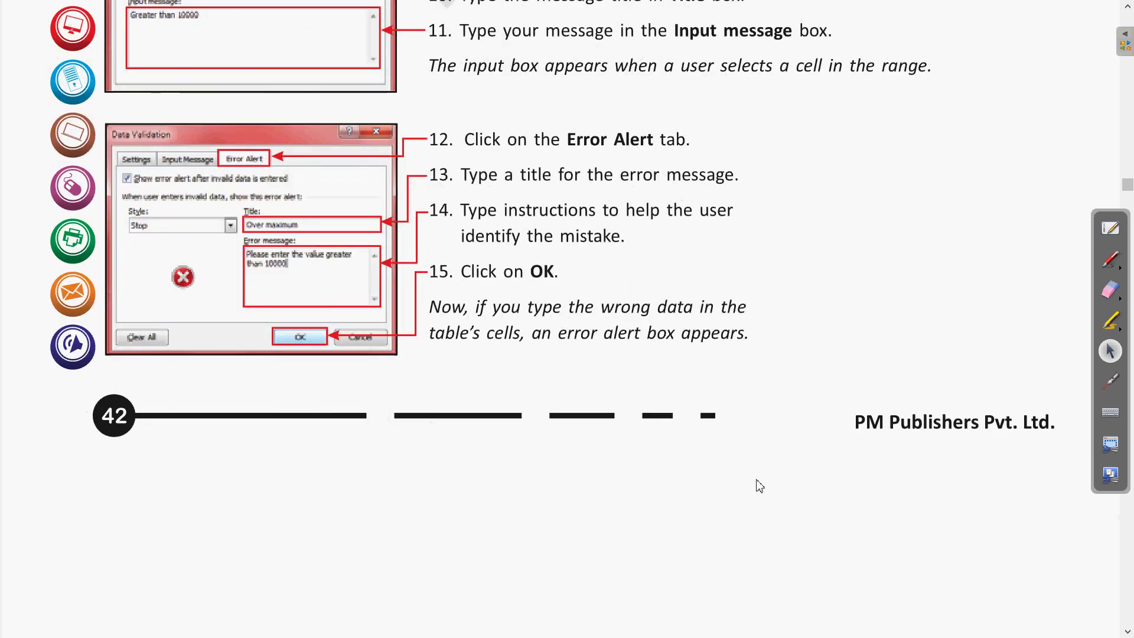
pyautogui.scroll(-4, 759, 486)
pyautogui.scroll(-3, 759, 481)
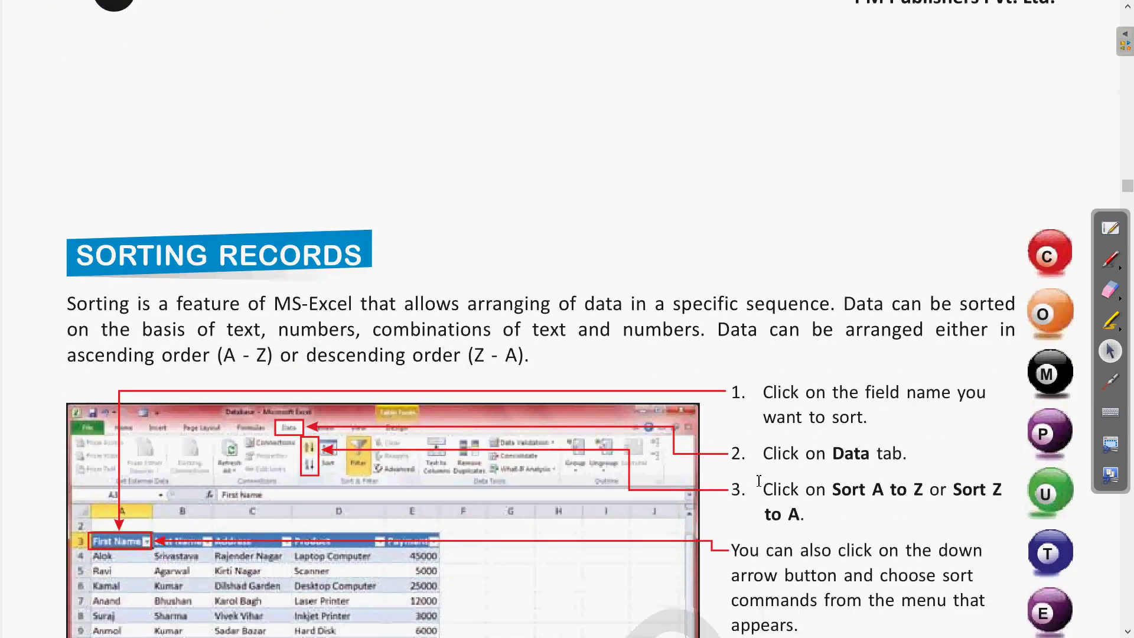
pyautogui.scroll(-3, 758, 481)
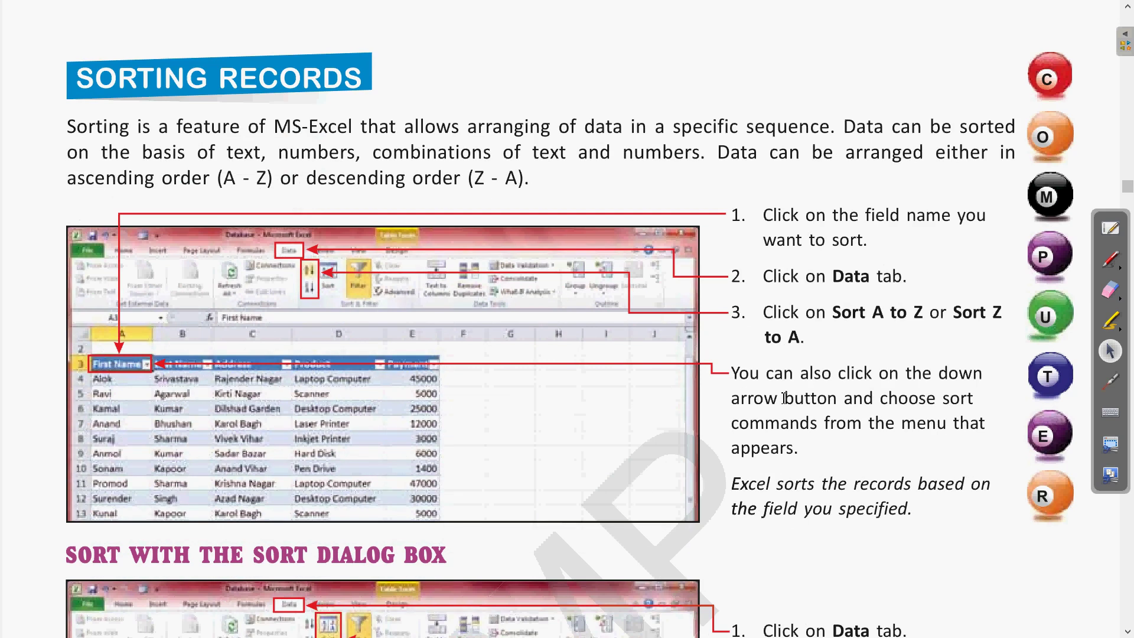
pyautogui.click(1109, 385)
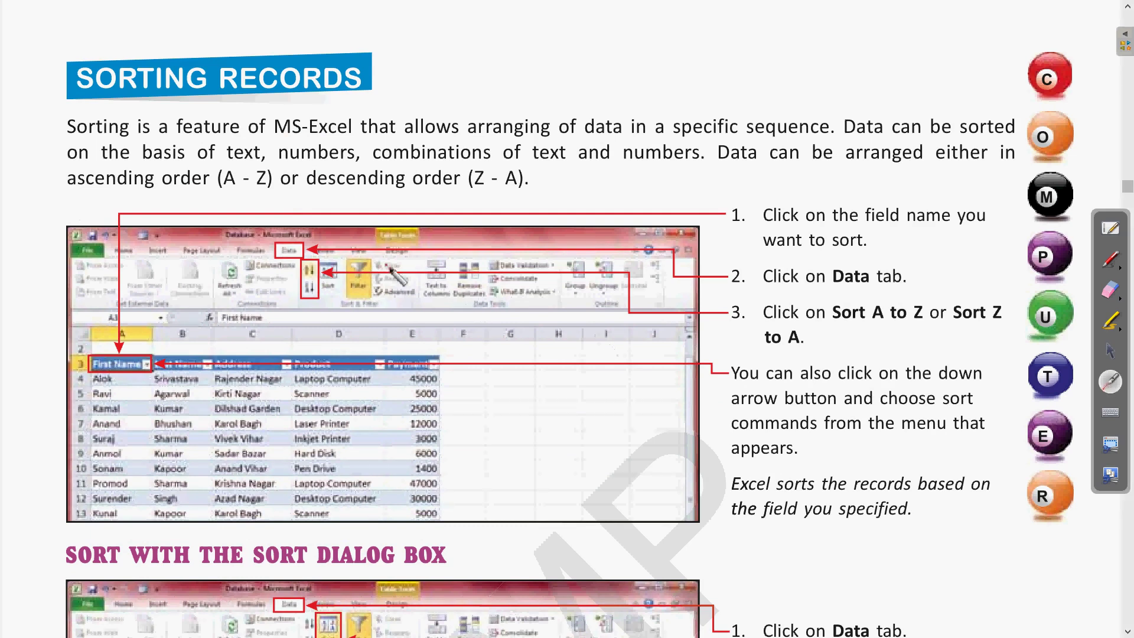
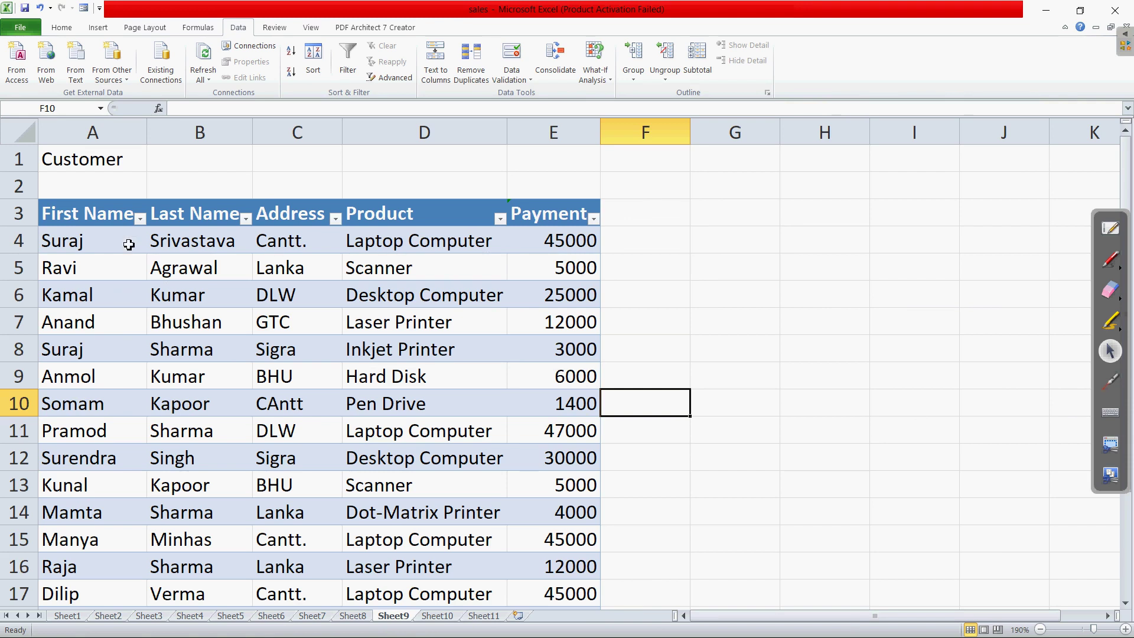
# Select the First Name heading in cell A3 of the Excel customer table and point out the sort commands with the laser pointer.
pyautogui.click(105, 224)
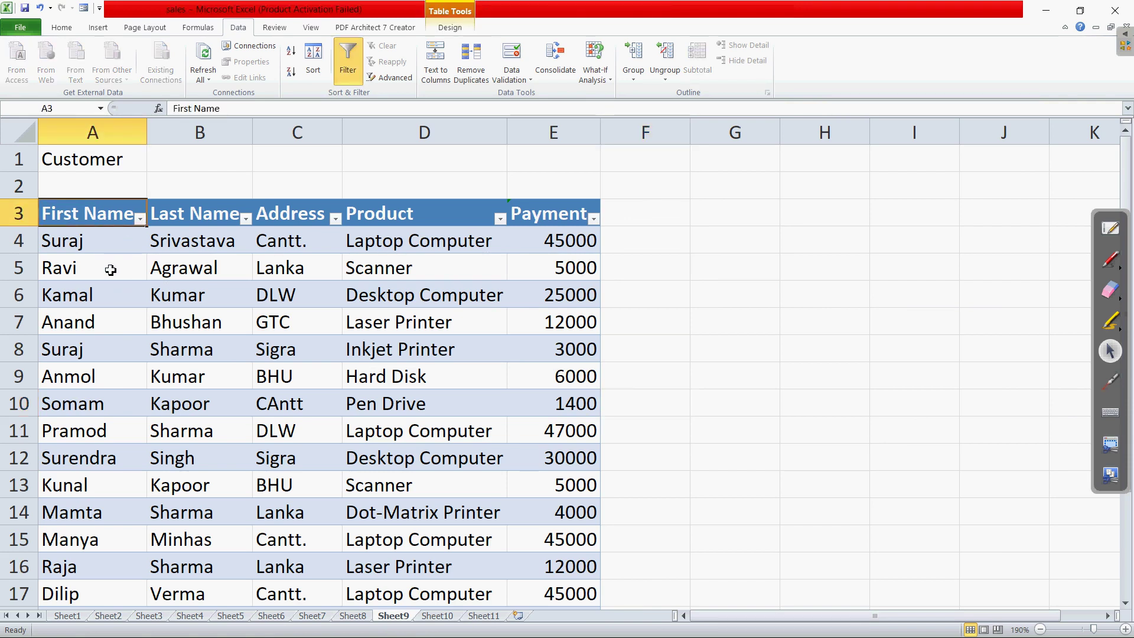
pyautogui.scroll(-3, 85, 390)
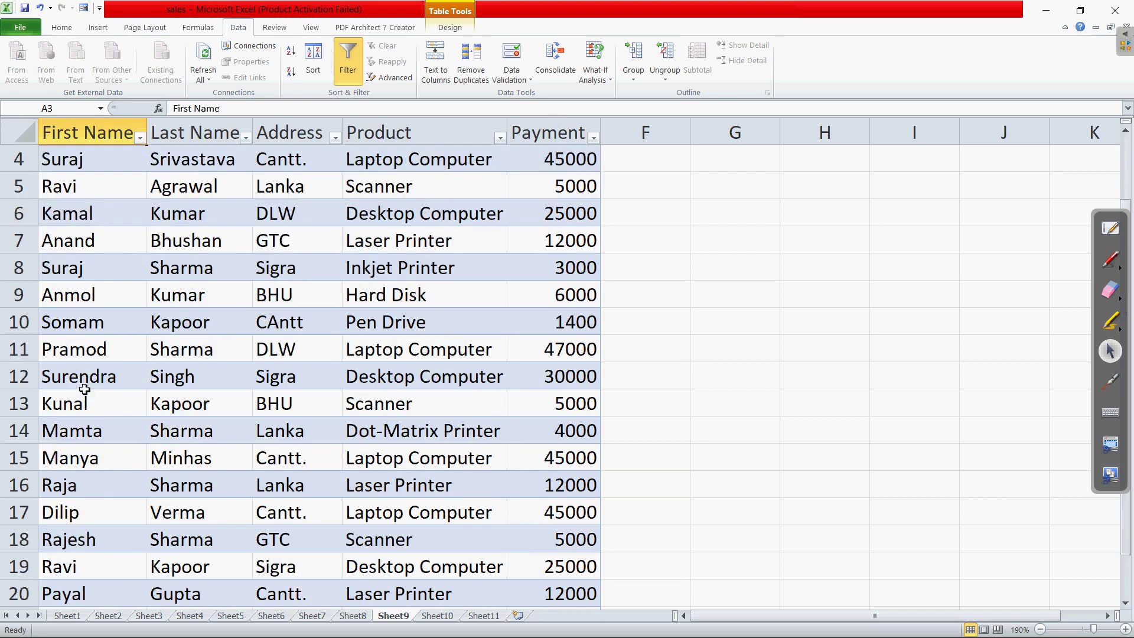
pyautogui.scroll(3, 86, 390)
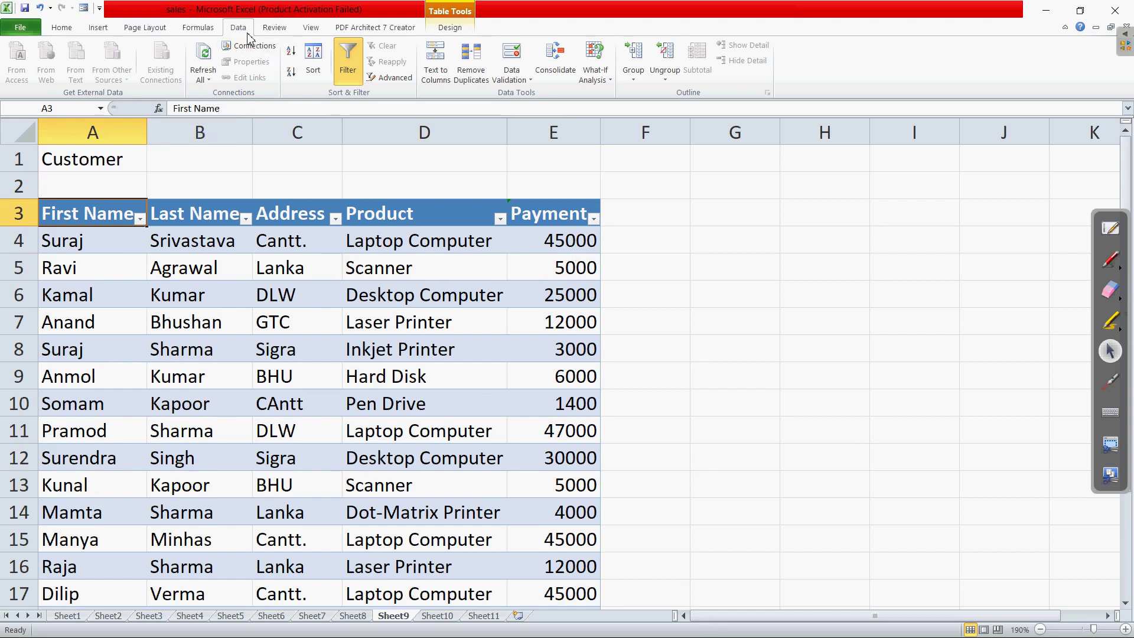
pyautogui.click(1105, 383)
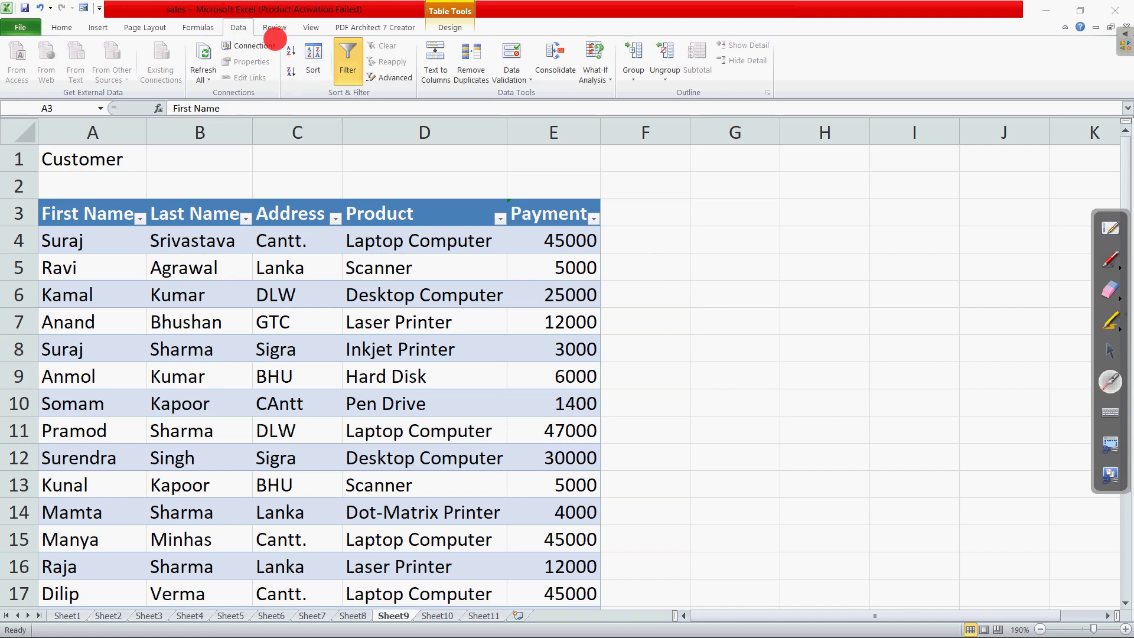
pyautogui.click(1111, 352)
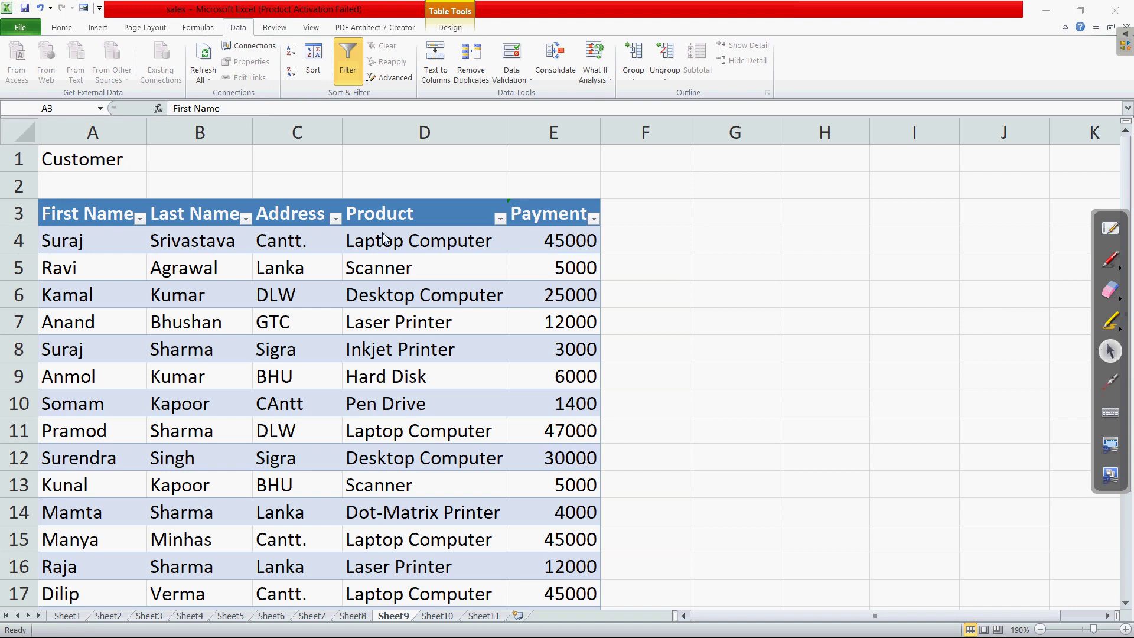
# Sort the customer records by First Name from A to Z and review the reordered rows.
pyautogui.click(99, 217)
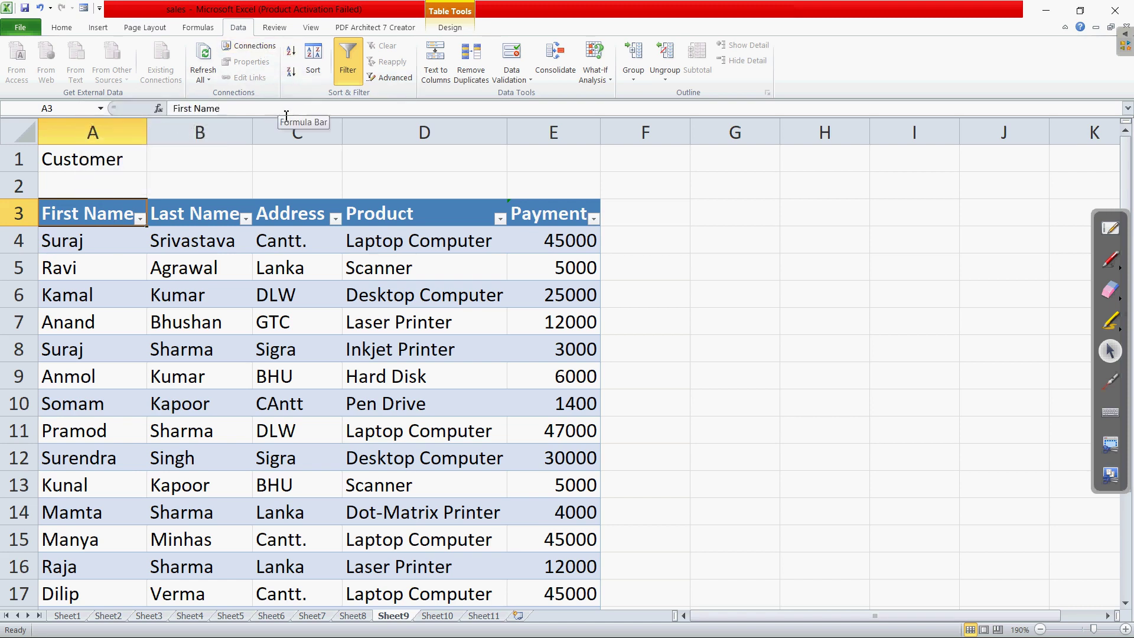
pyautogui.click(291, 53)
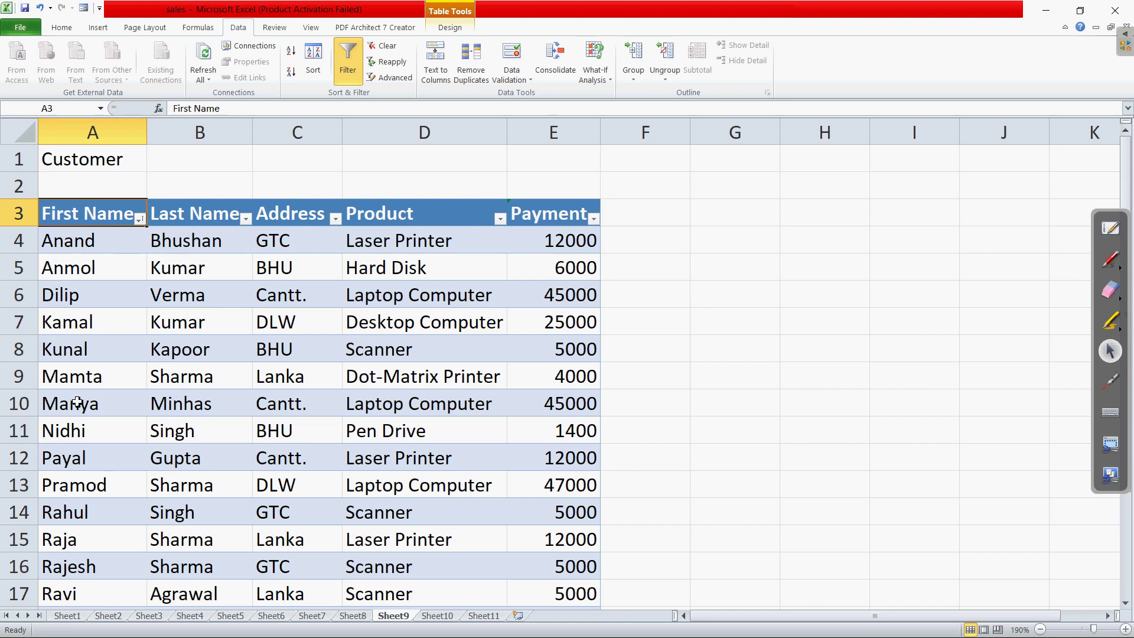
pyautogui.scroll(-3, 77, 403)
pyautogui.scroll(3, 77, 402)
pyautogui.click(1113, 383)
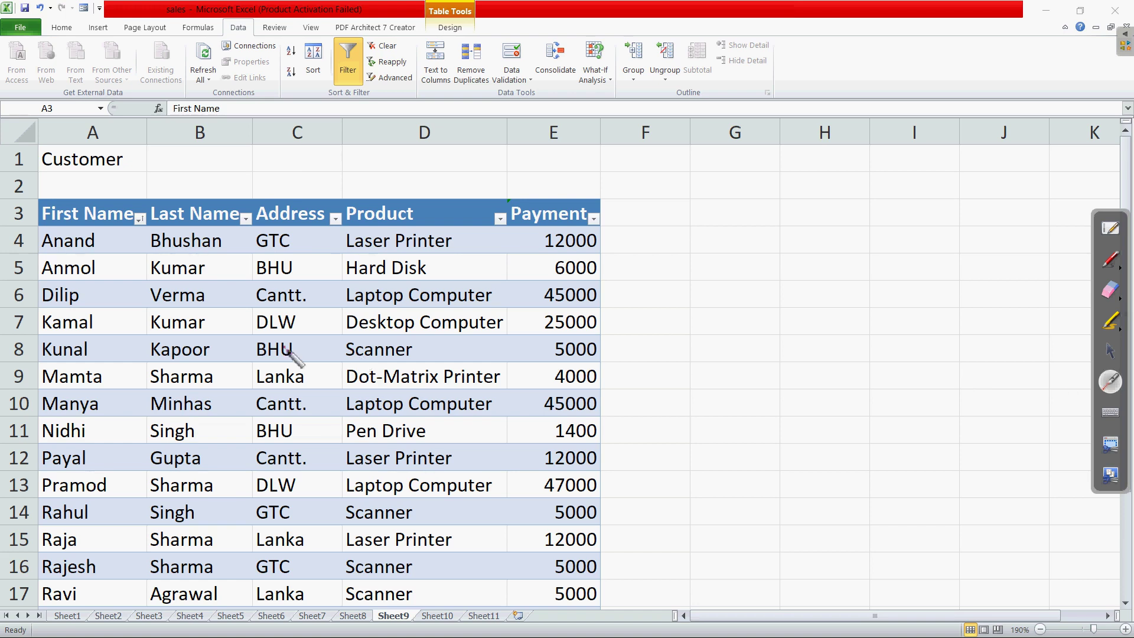
pyautogui.click(1110, 353)
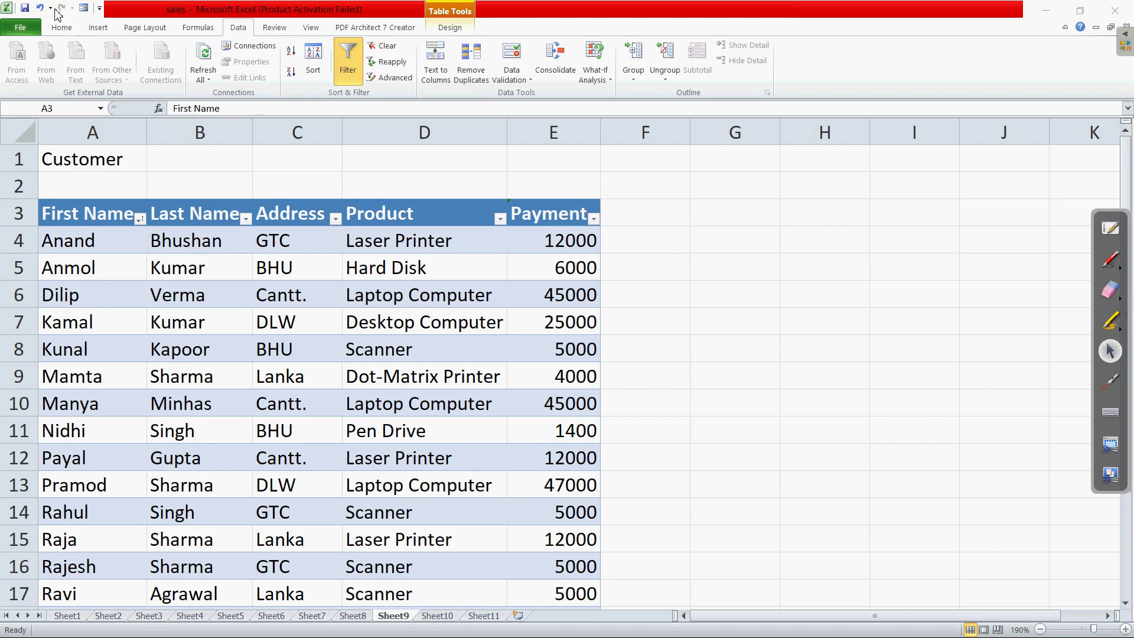
# Undo the First Name sort and look over the Payment column in the original record order.
pyautogui.click(40, 12)
pyautogui.click(40, 12)
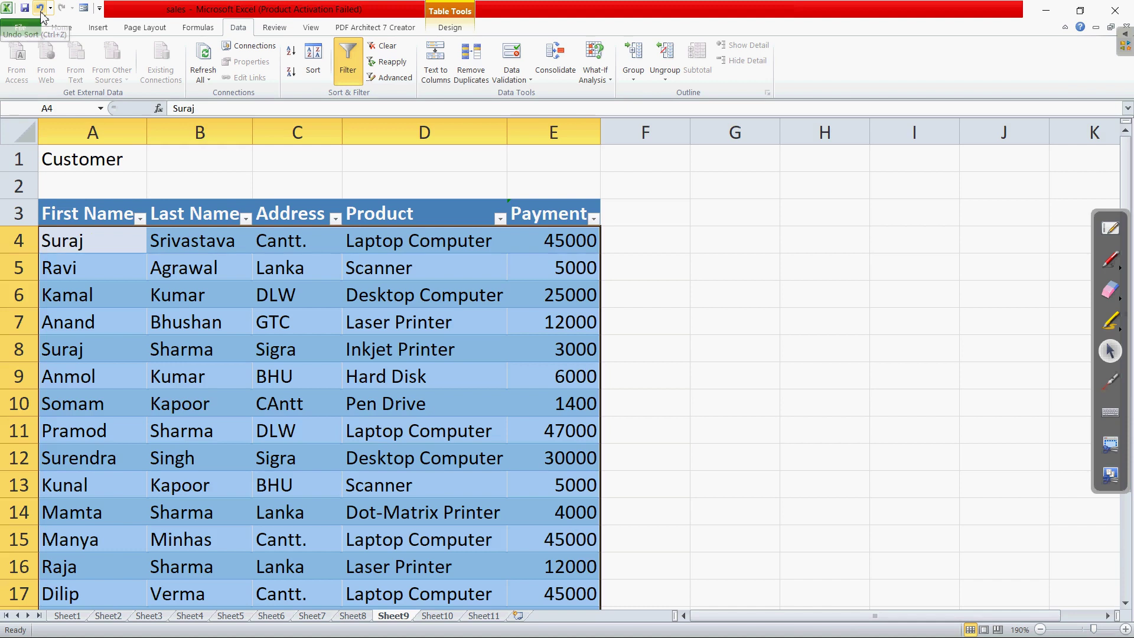
pyautogui.click(415, 408)
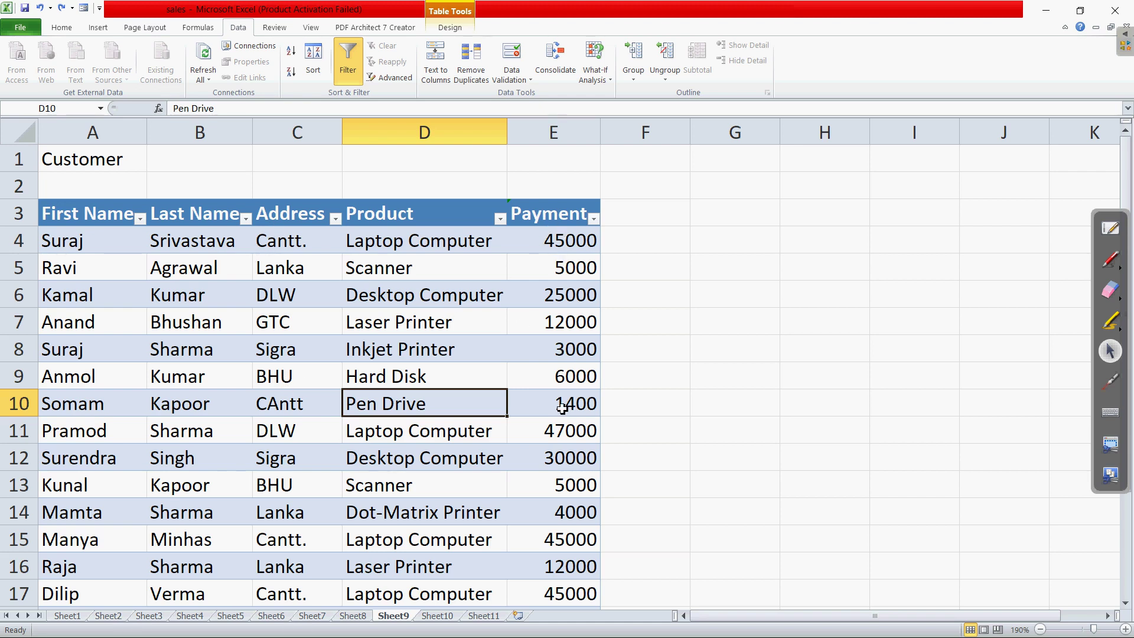
pyautogui.scroll(-3, 573, 378)
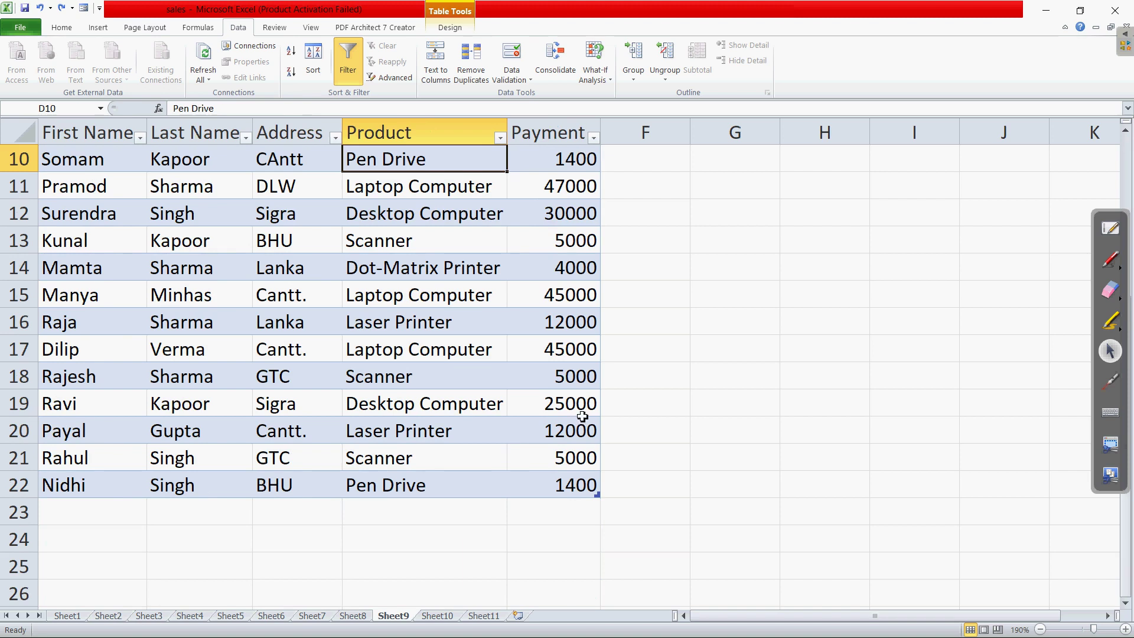
pyautogui.scroll(3, 576, 413)
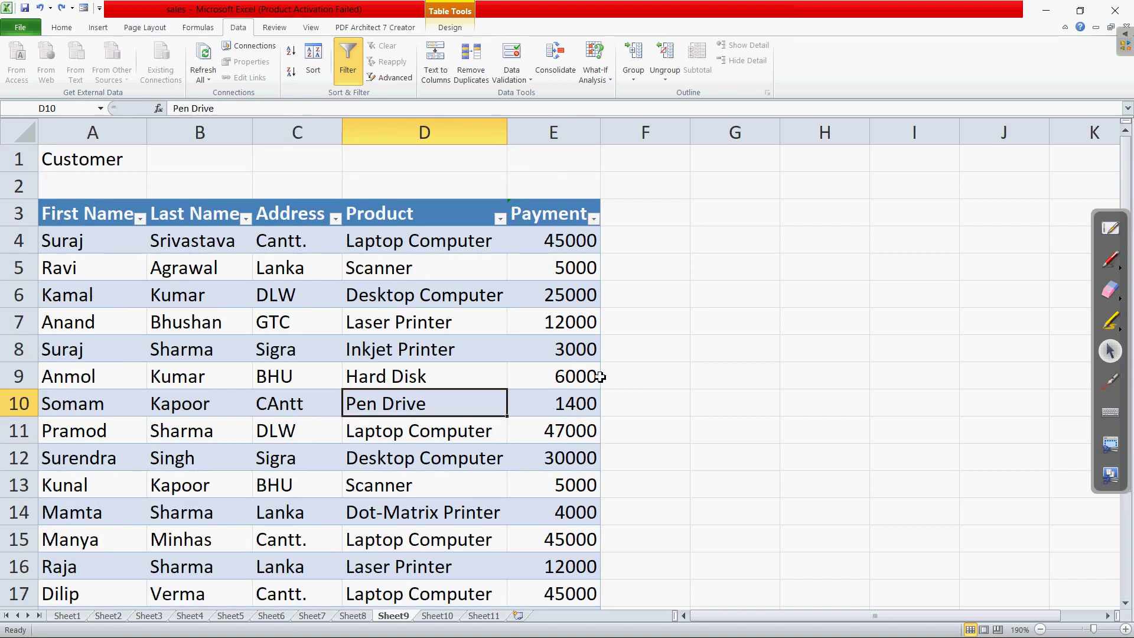
# Sort the records by Payment from smallest to largest, review the order and undo the sort.
pyautogui.click(594, 219)
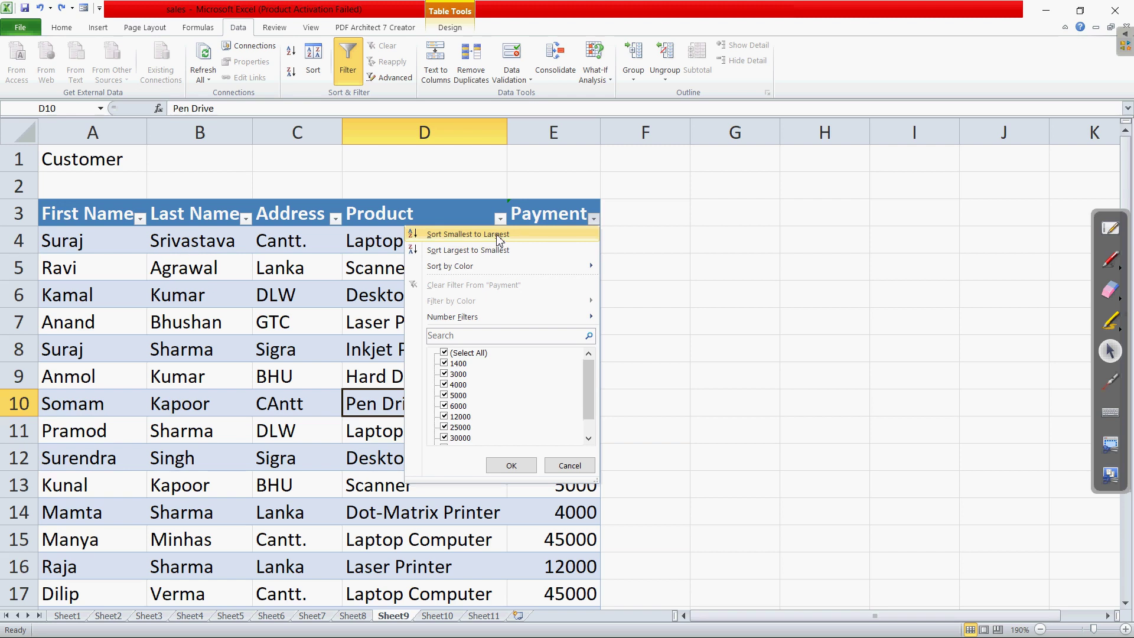
pyautogui.click(492, 235)
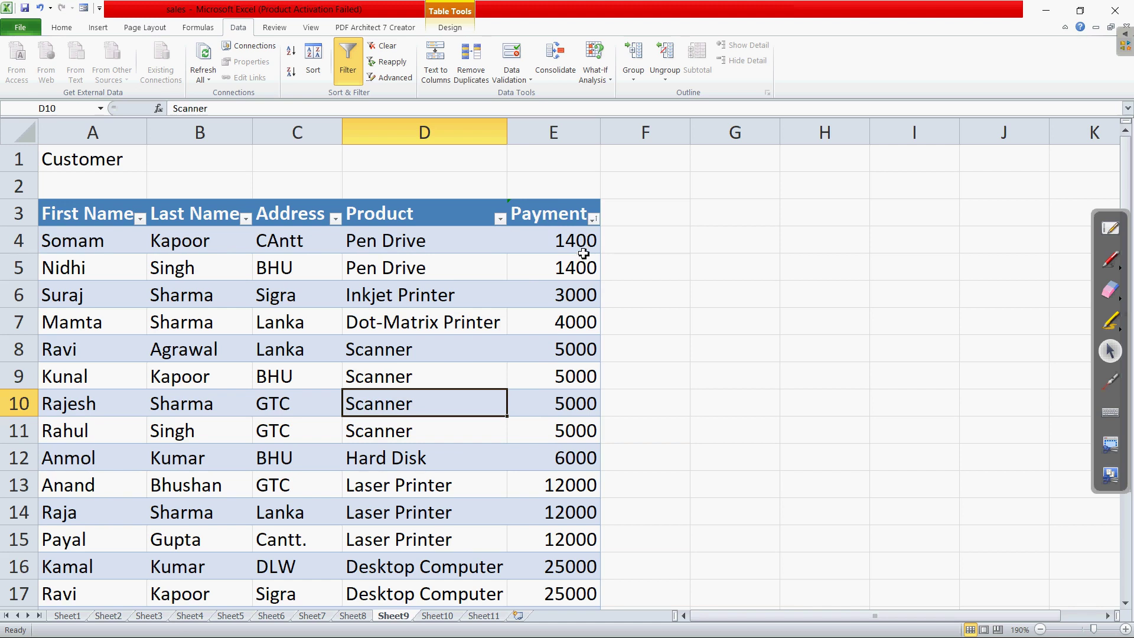
pyautogui.scroll(-3, 581, 260)
pyautogui.scroll(3, 587, 314)
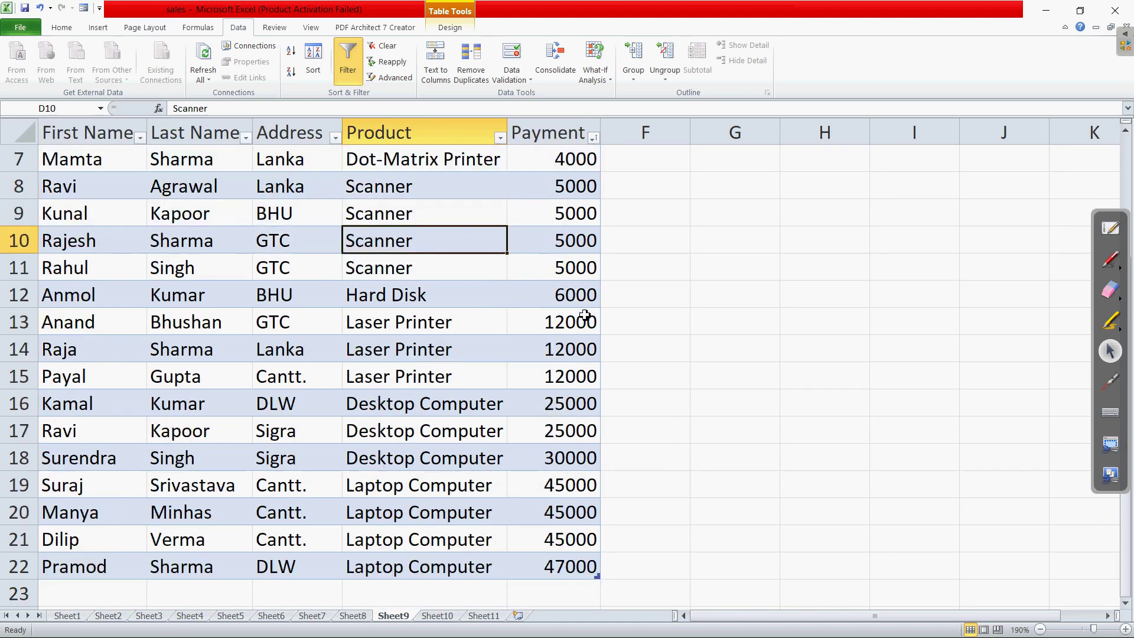
pyautogui.scroll(-2, 582, 489)
pyautogui.scroll(2, 582, 489)
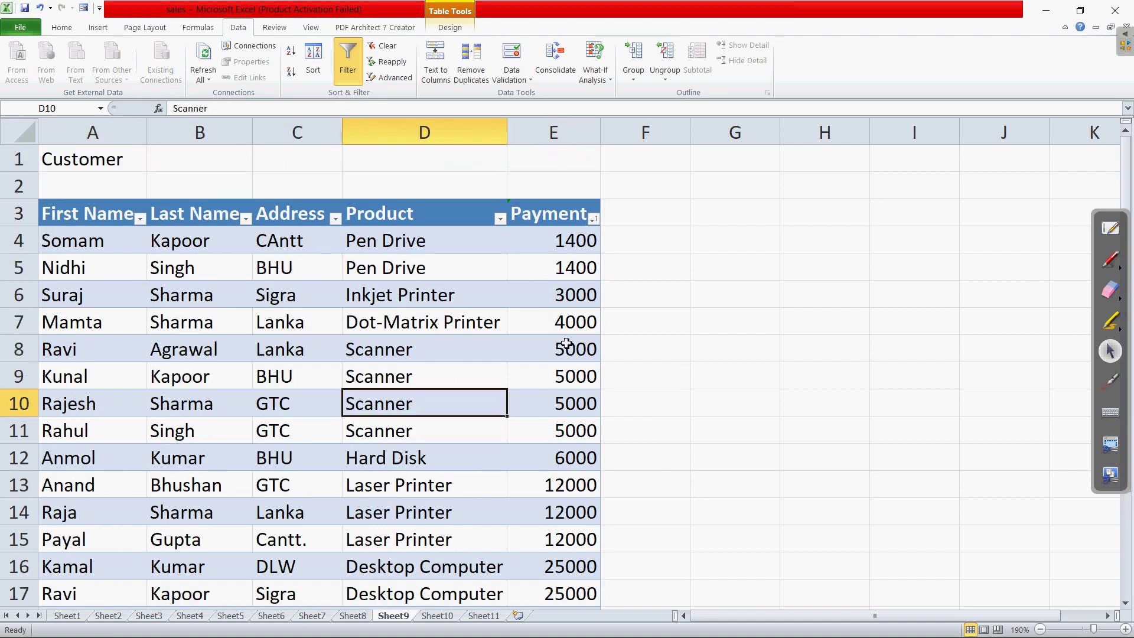
pyautogui.click(38, 12)
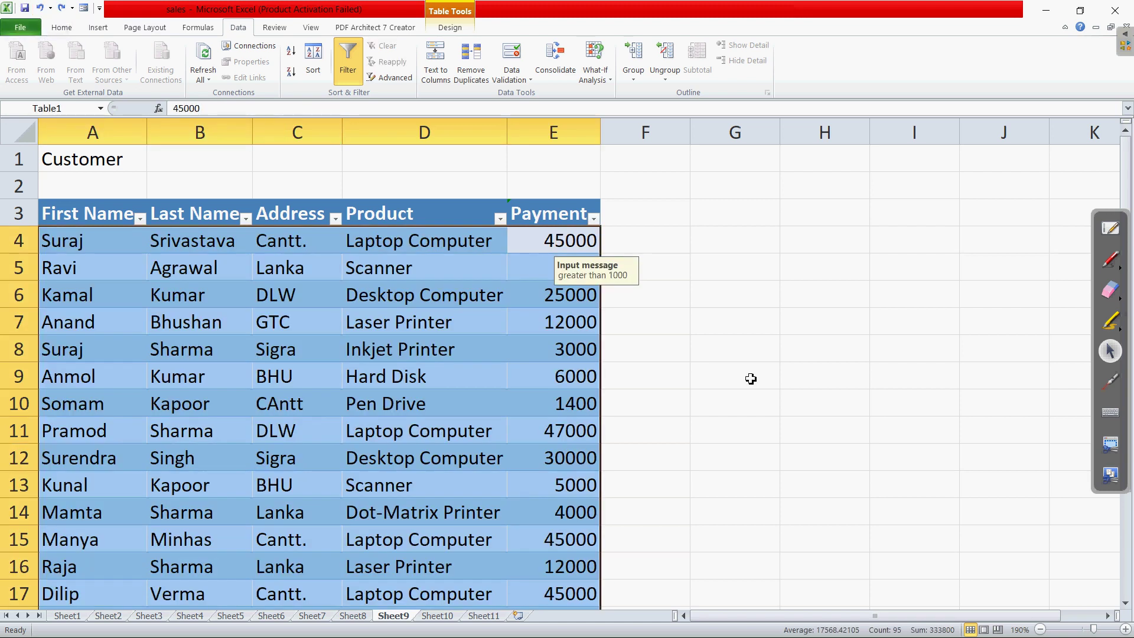
# Select empty cell H9 outside the table and sort the records by Payment from smallest to largest.
pyautogui.click(792, 378)
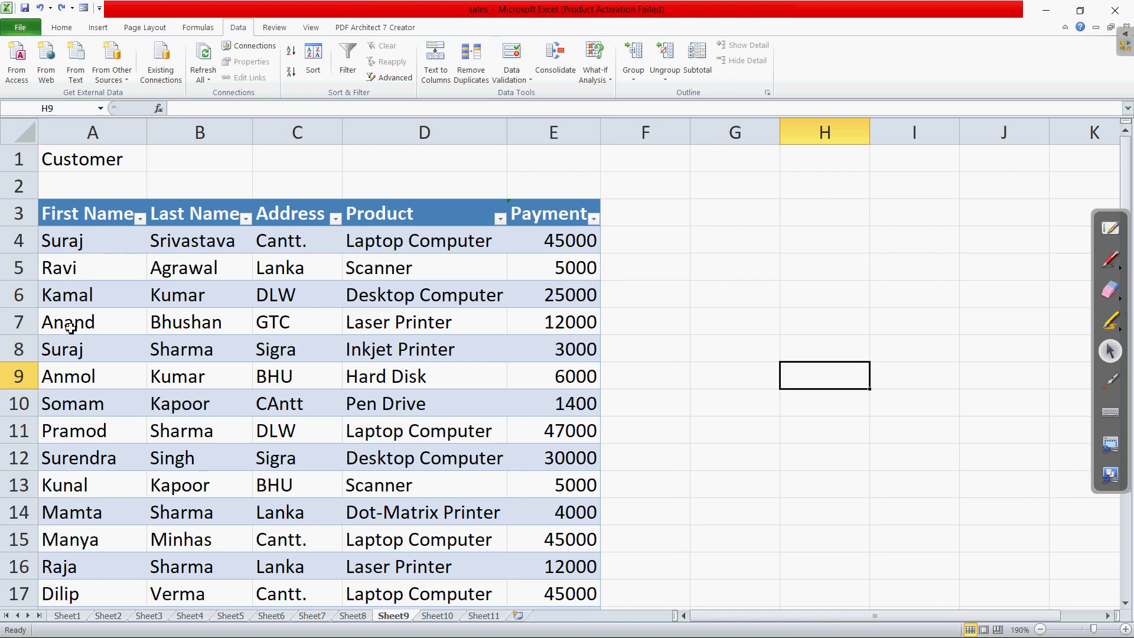
pyautogui.click(593, 219)
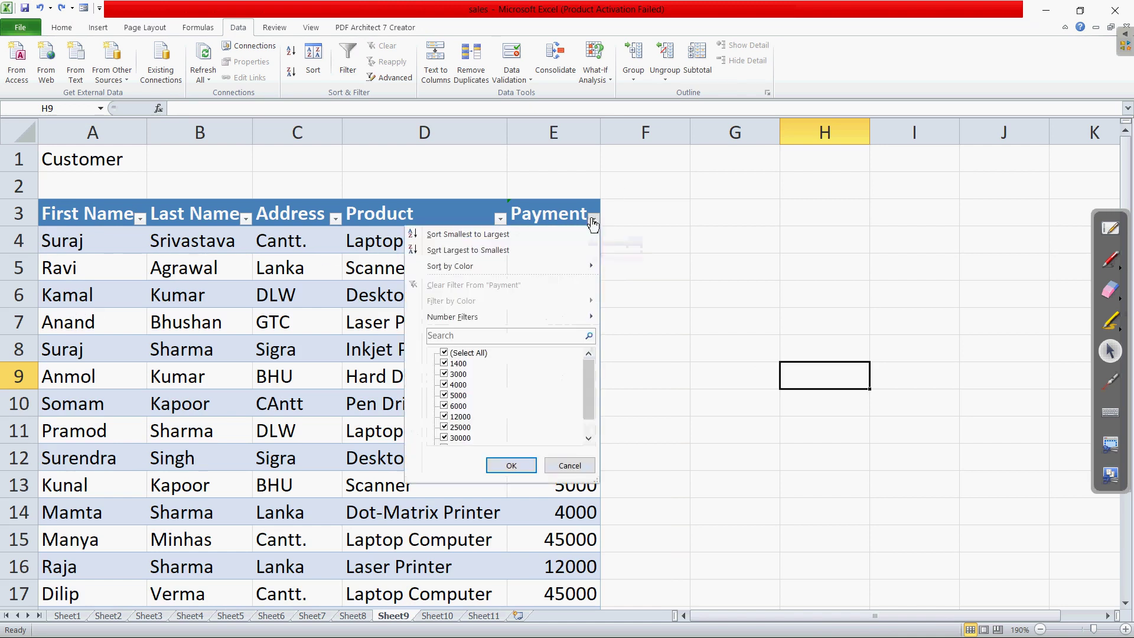
pyautogui.click(487, 234)
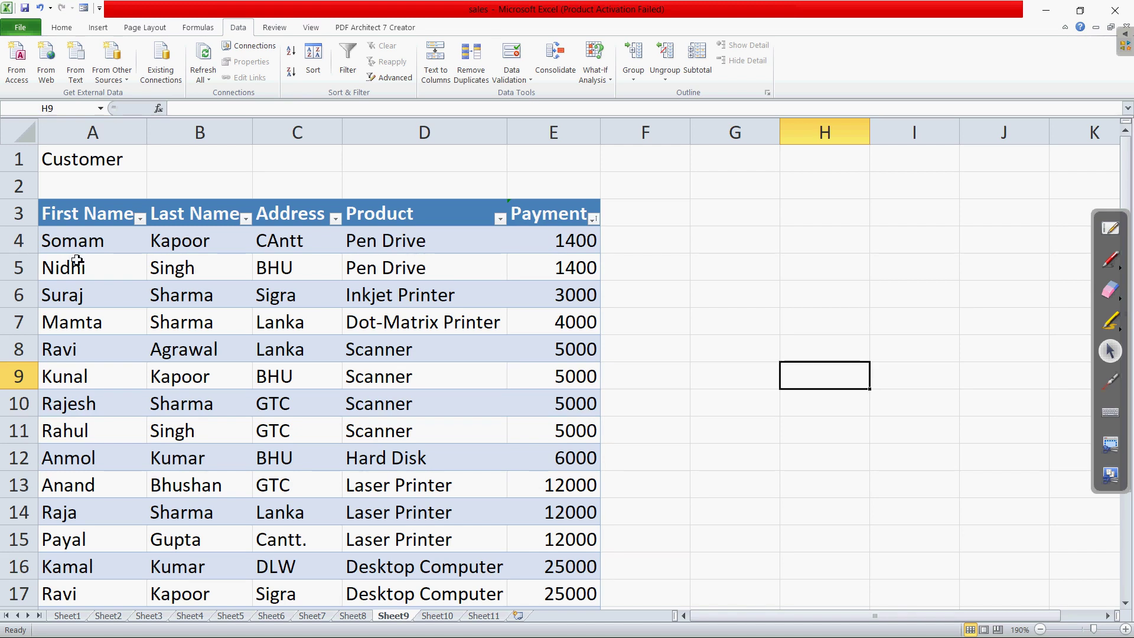
# Point at the Payment-sorted records with the laser pointer and switch windows towards the textbook's Sorting Records page.
pyautogui.click(1112, 383)
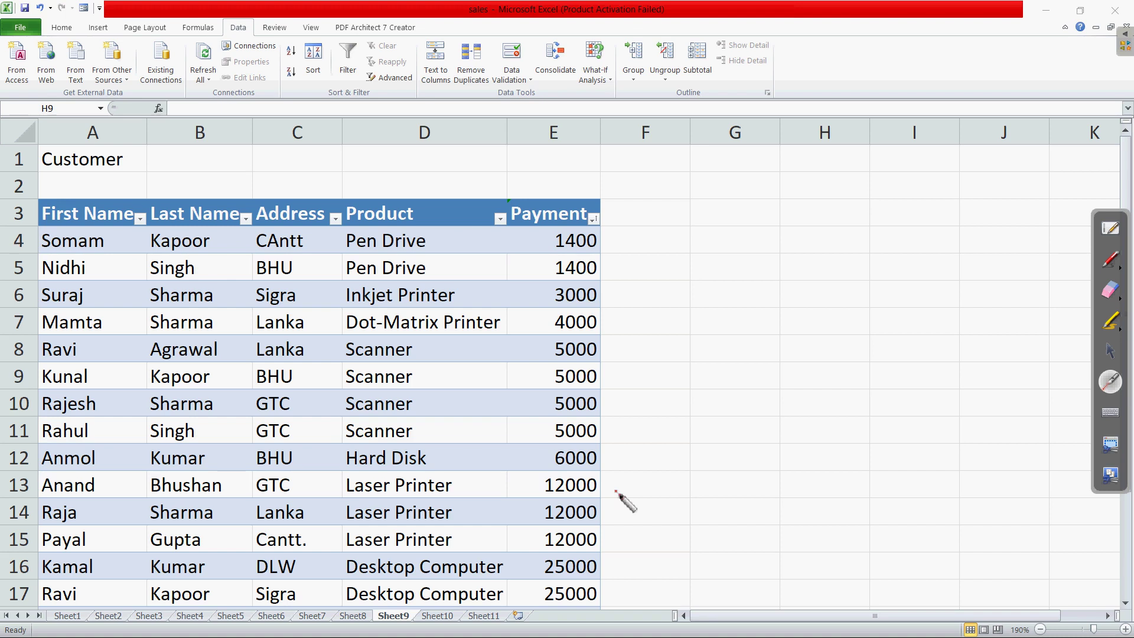
pyautogui.hotkey('alt', 'Tab')
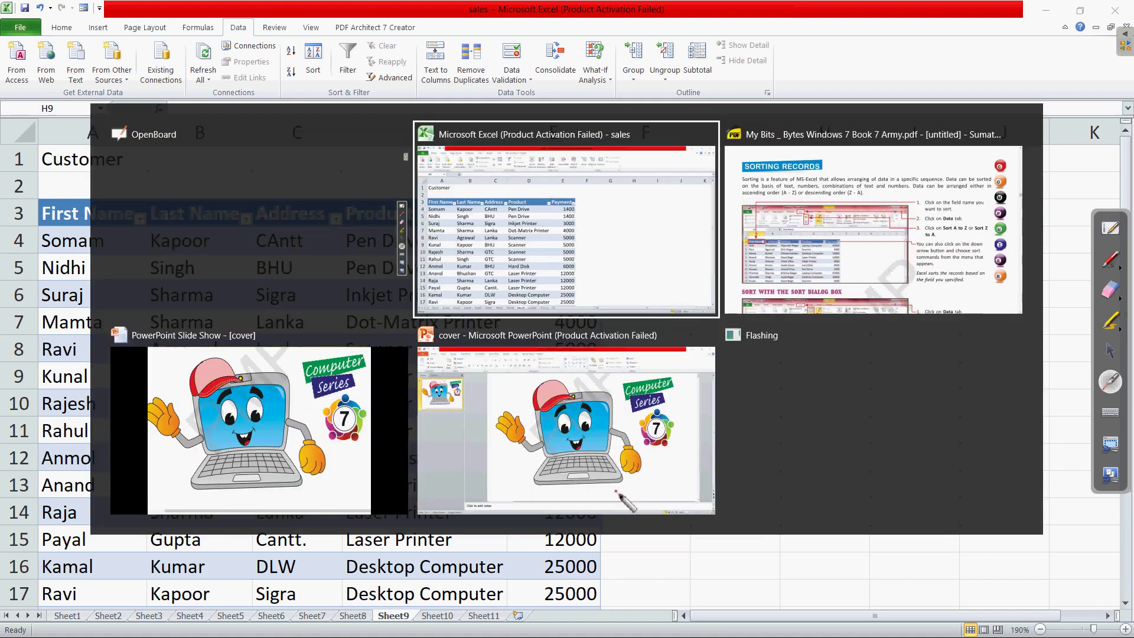